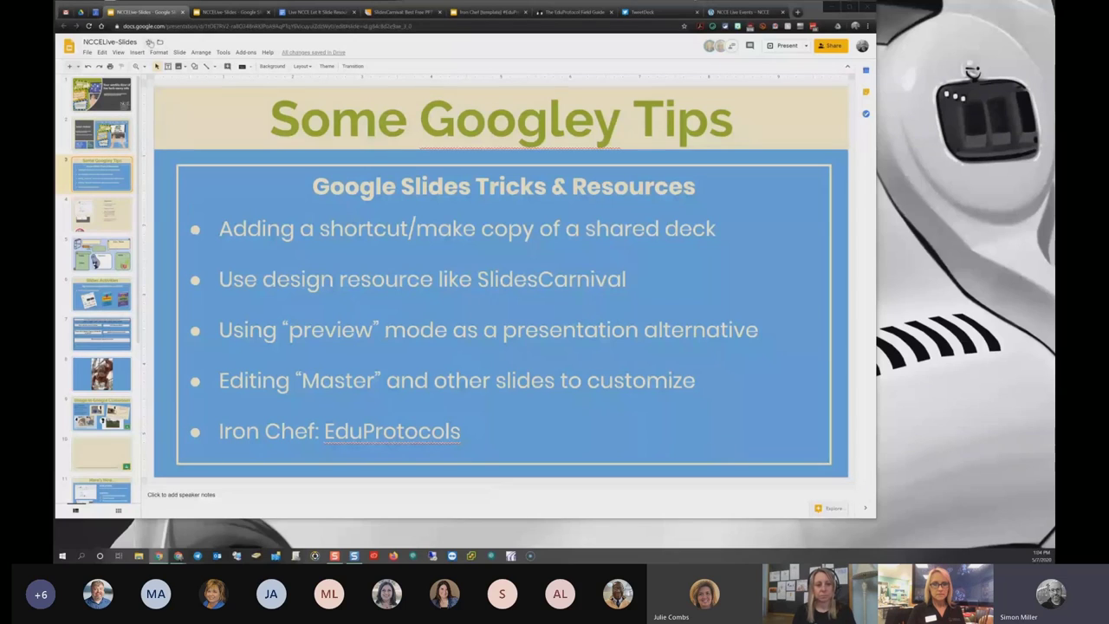
pyautogui.click(88, 52)
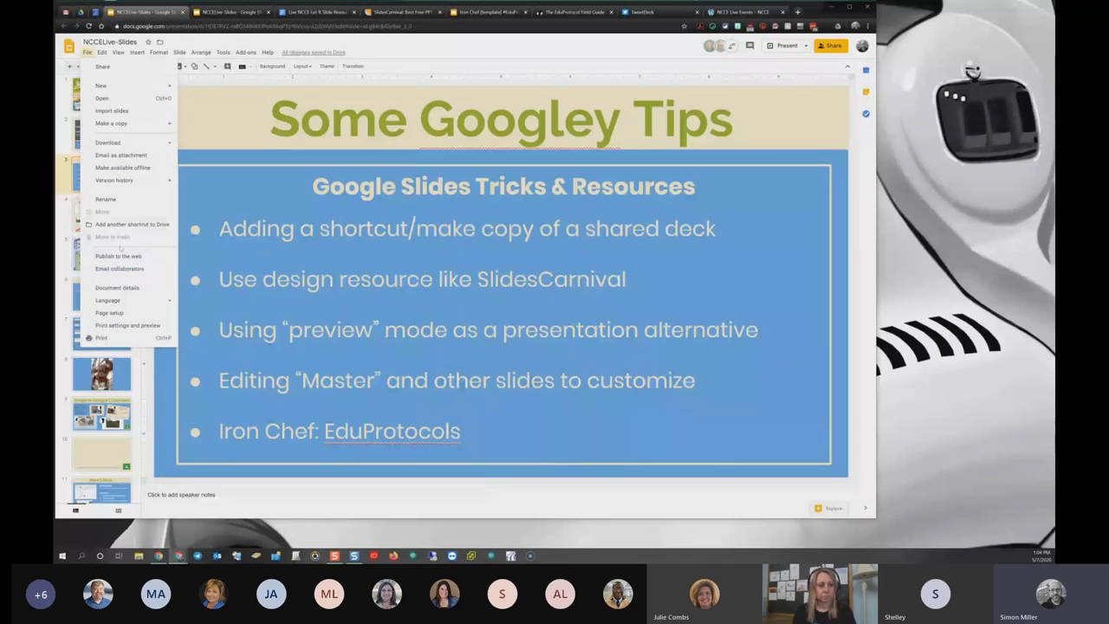
pyautogui.moveTo(120, 129)
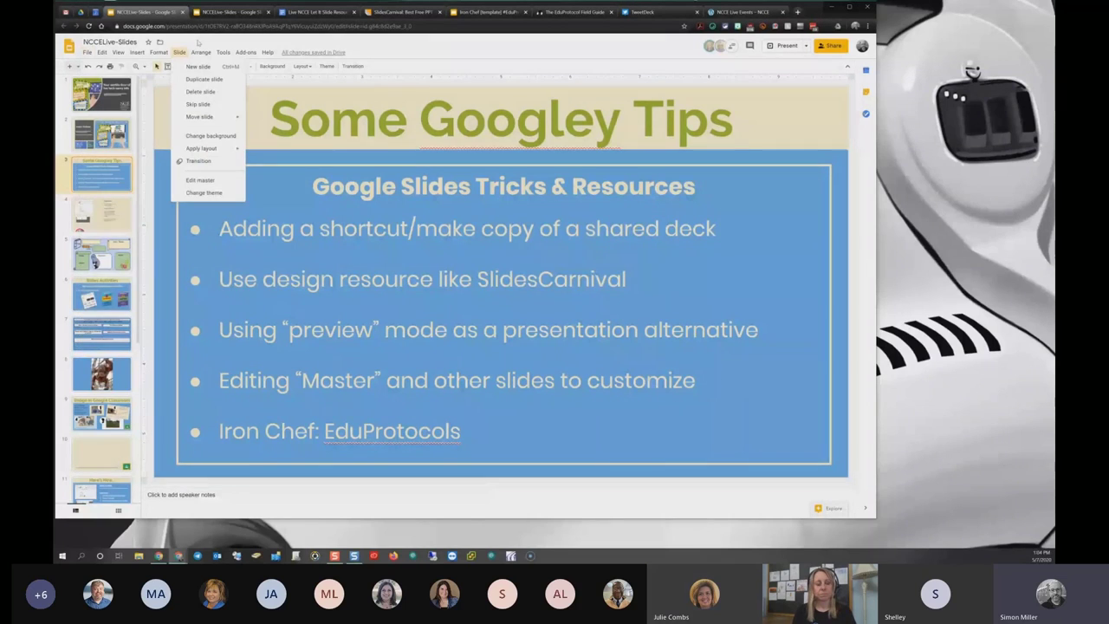
pyautogui.click(197, 42)
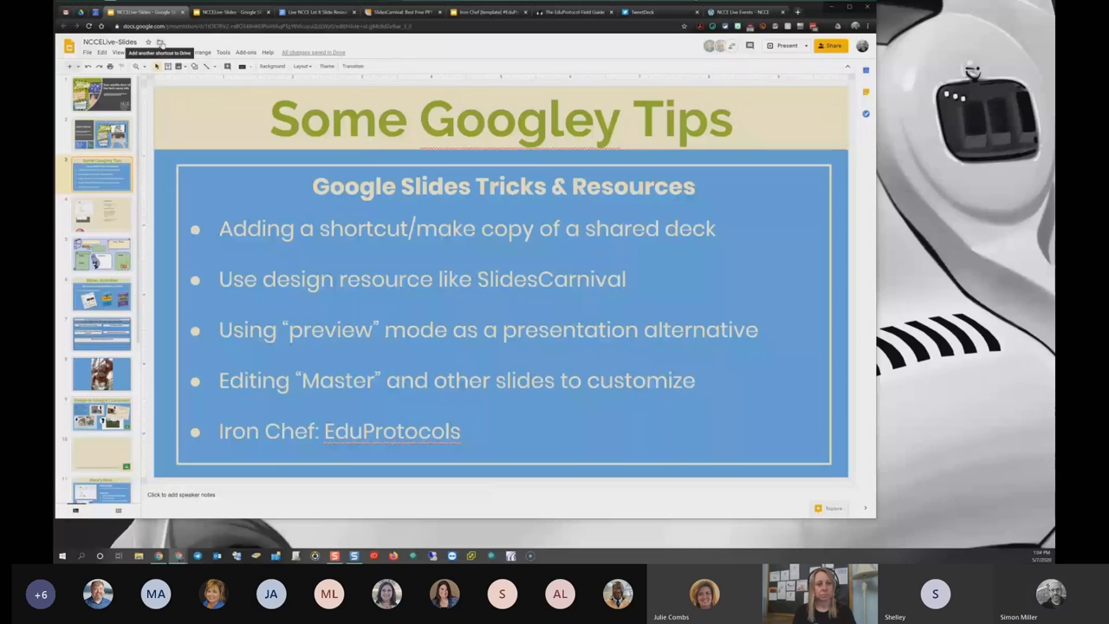
pyautogui.click(161, 42)
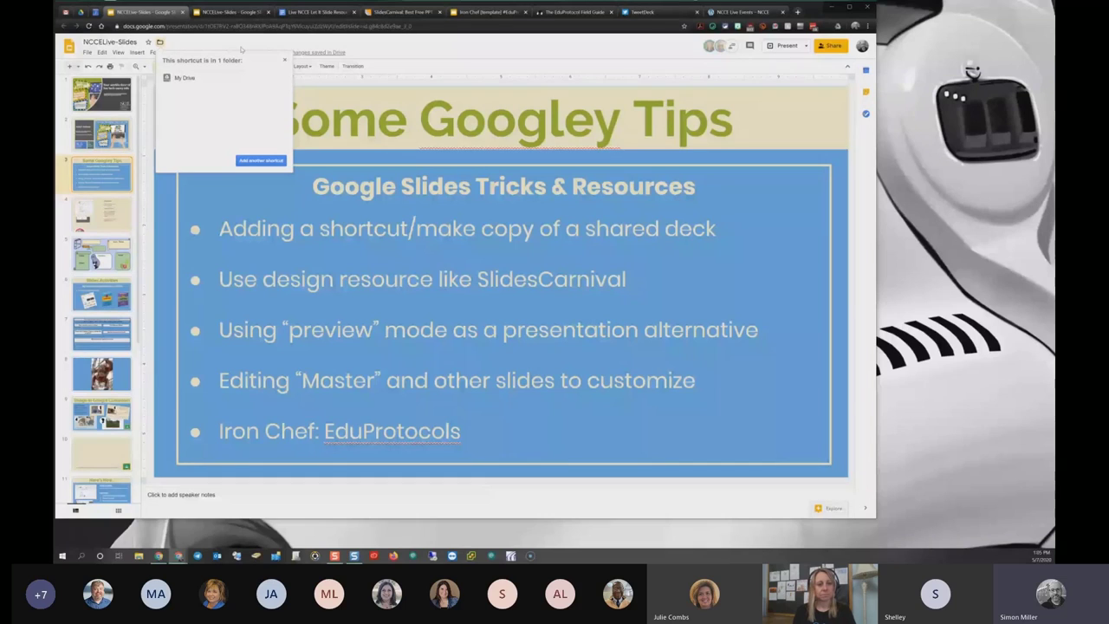
pyautogui.click(284, 60)
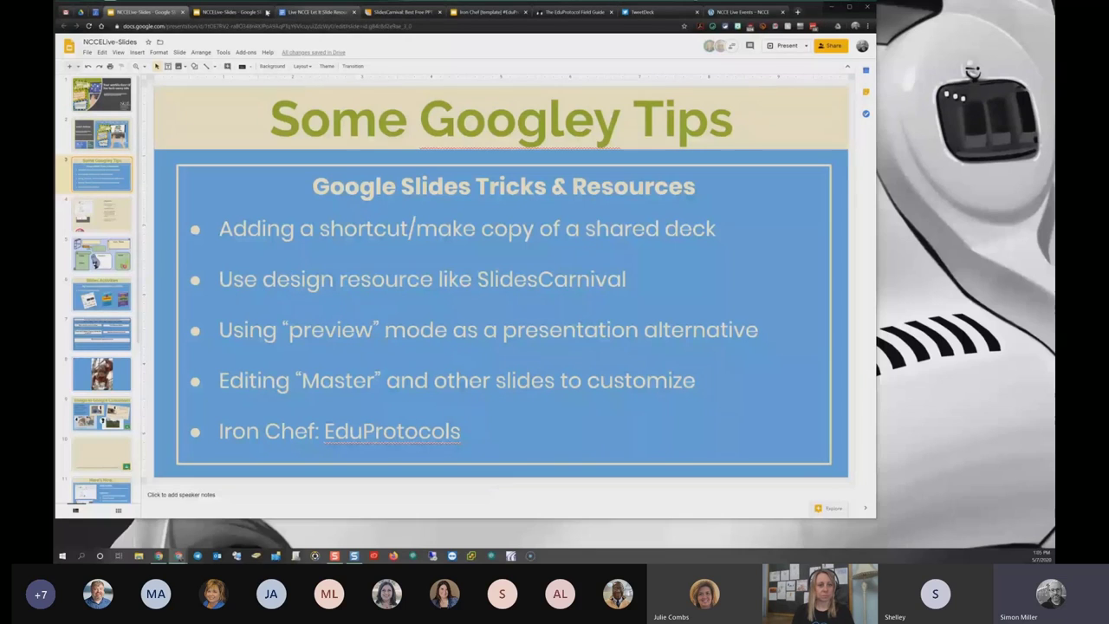
# Switch to the SlidesCarnival tab listing recent free templates such as Bagot, Aediles and Caius
pyautogui.click(388, 11)
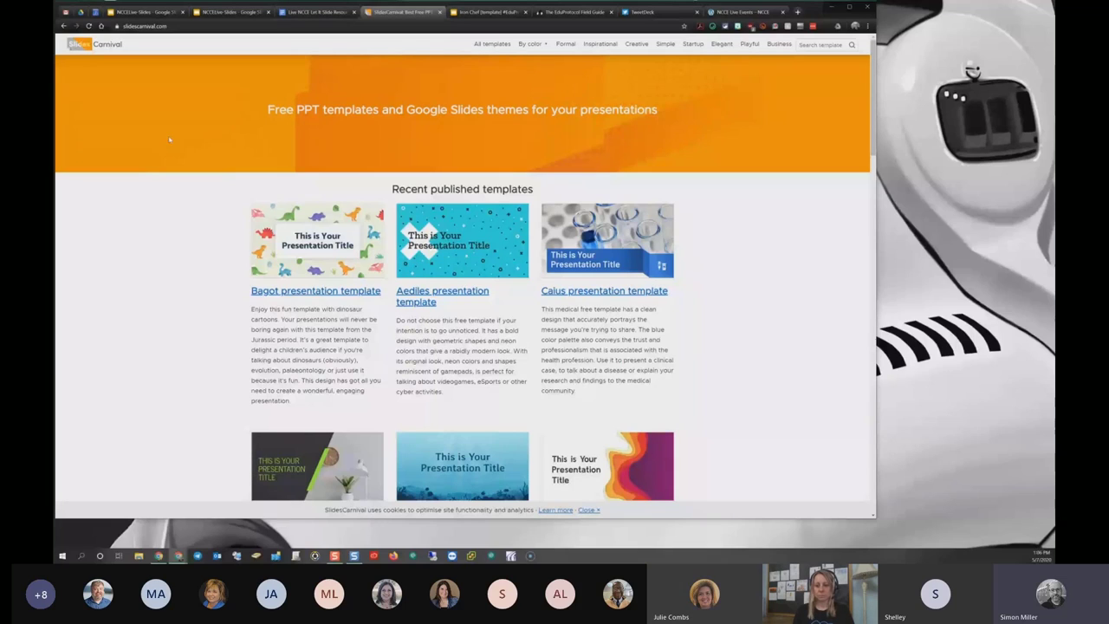
# Return to the NCCELive-Slides editor tab showing the Some Googley Tips slide
pyautogui.click(142, 13)
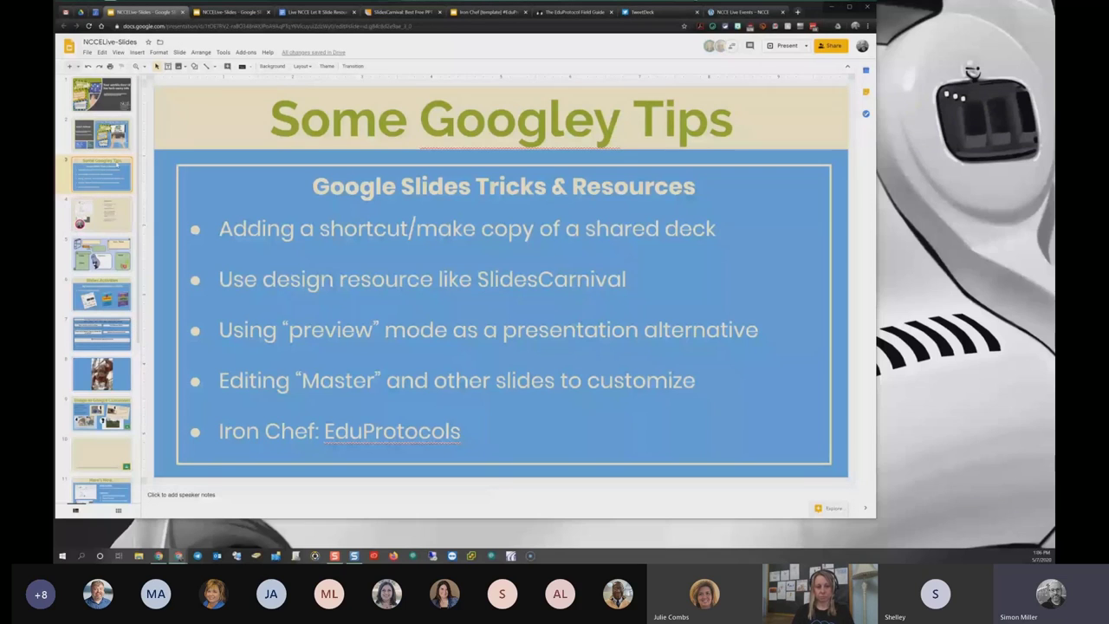
pyautogui.click(101, 254)
pyautogui.click(102, 294)
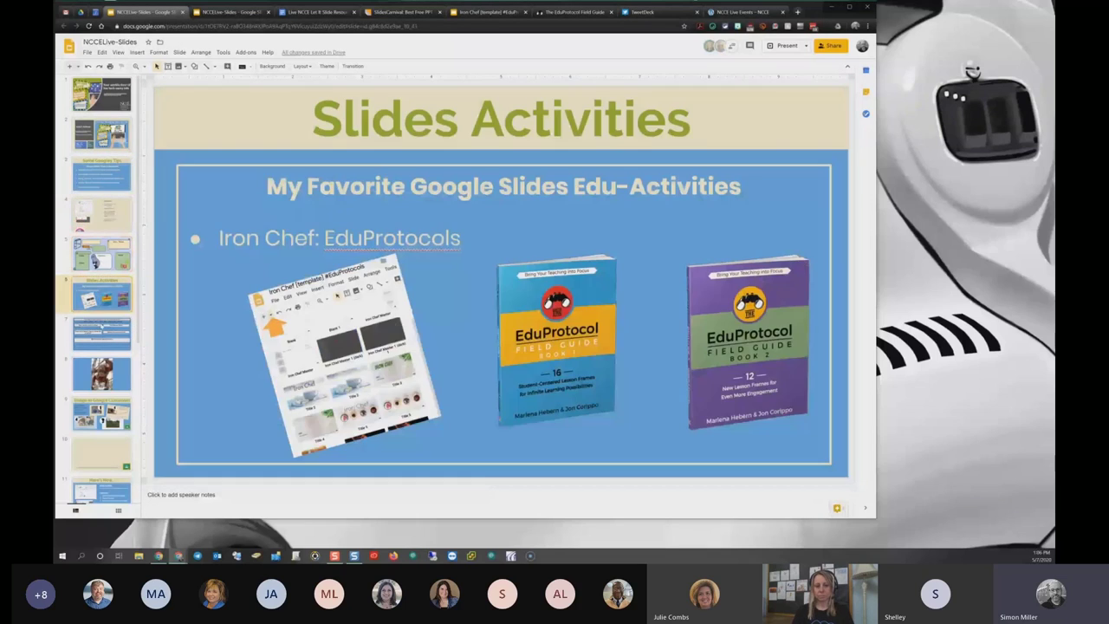
pyautogui.click(102, 414)
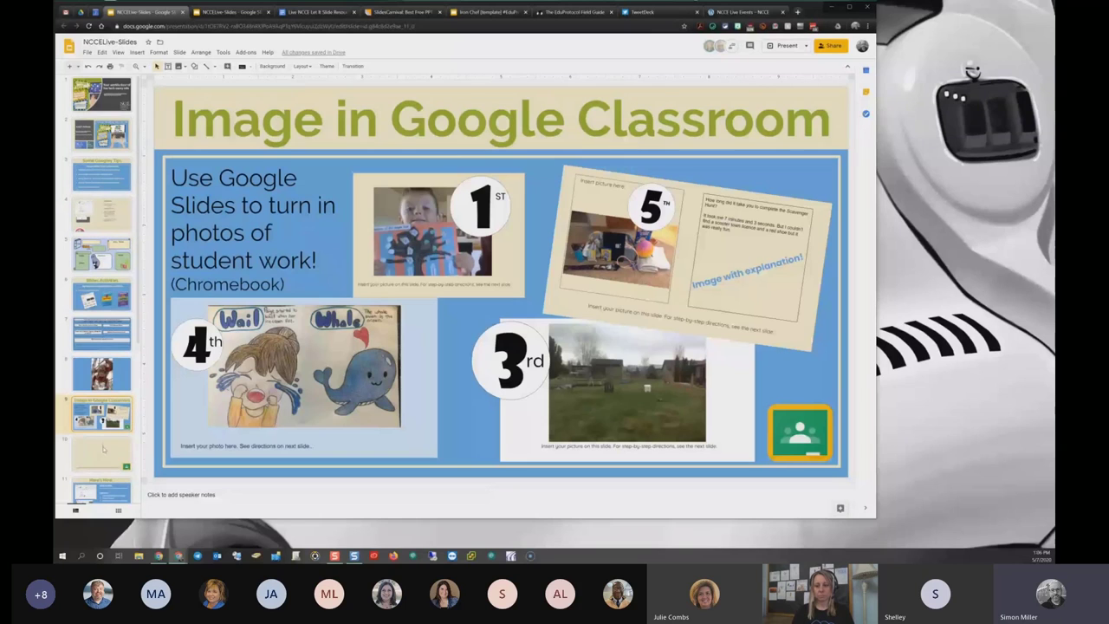
pyautogui.click(102, 448)
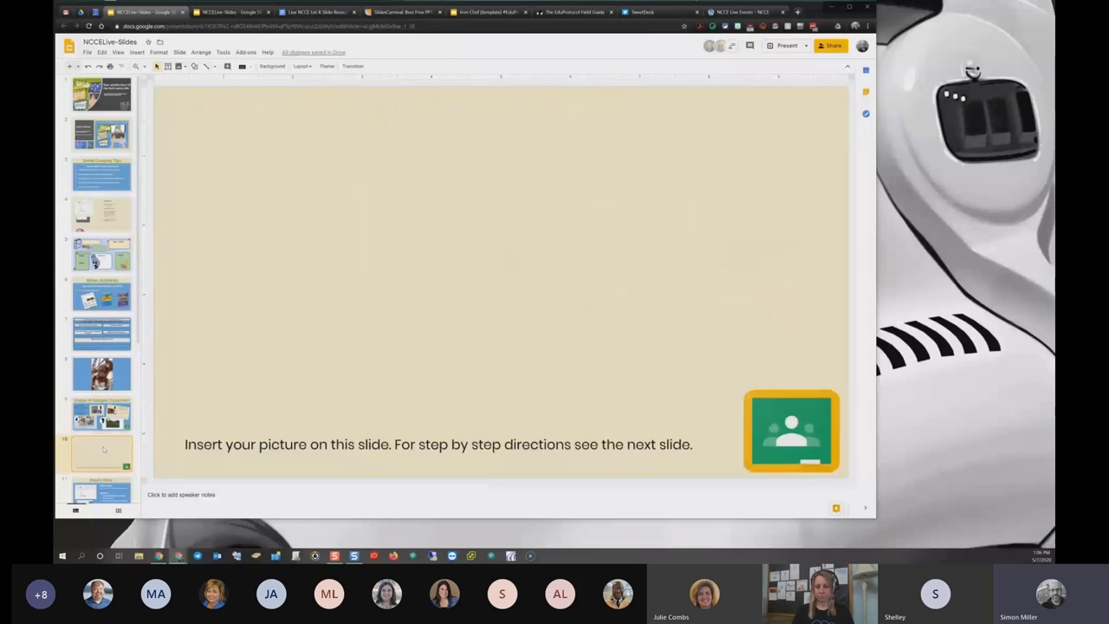
pyautogui.click(102, 300)
pyautogui.click(102, 212)
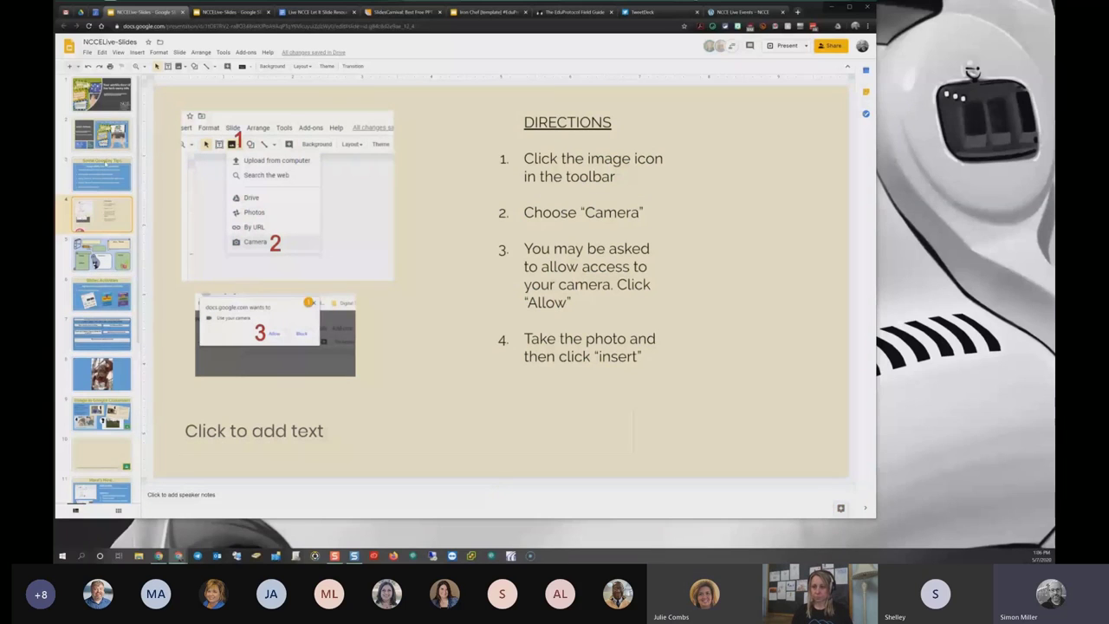
pyautogui.press('Up')
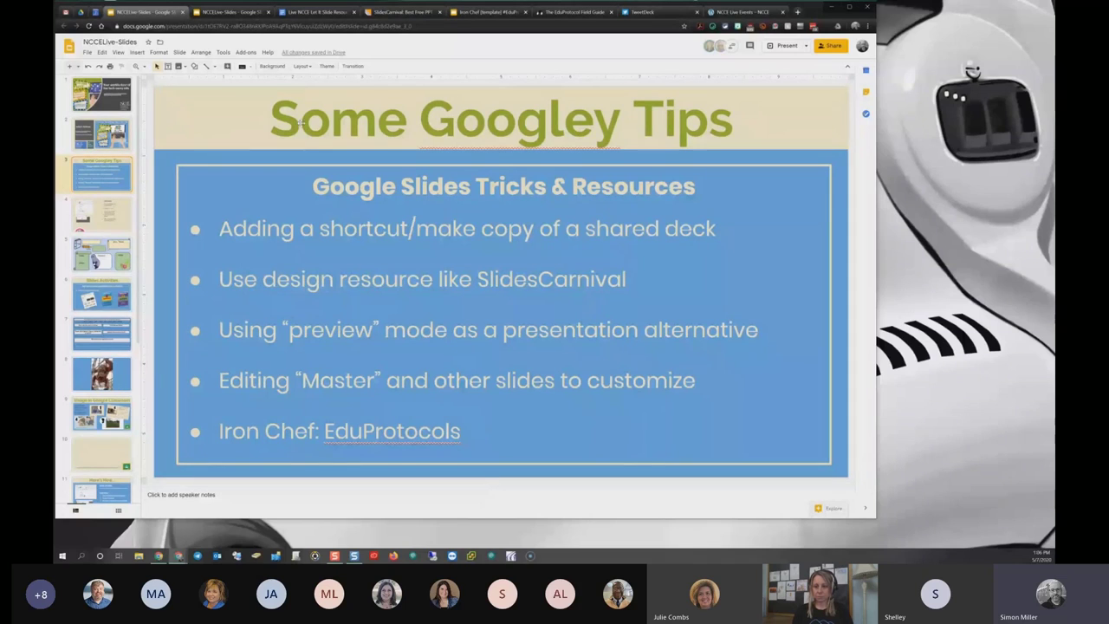
pyautogui.click(789, 45)
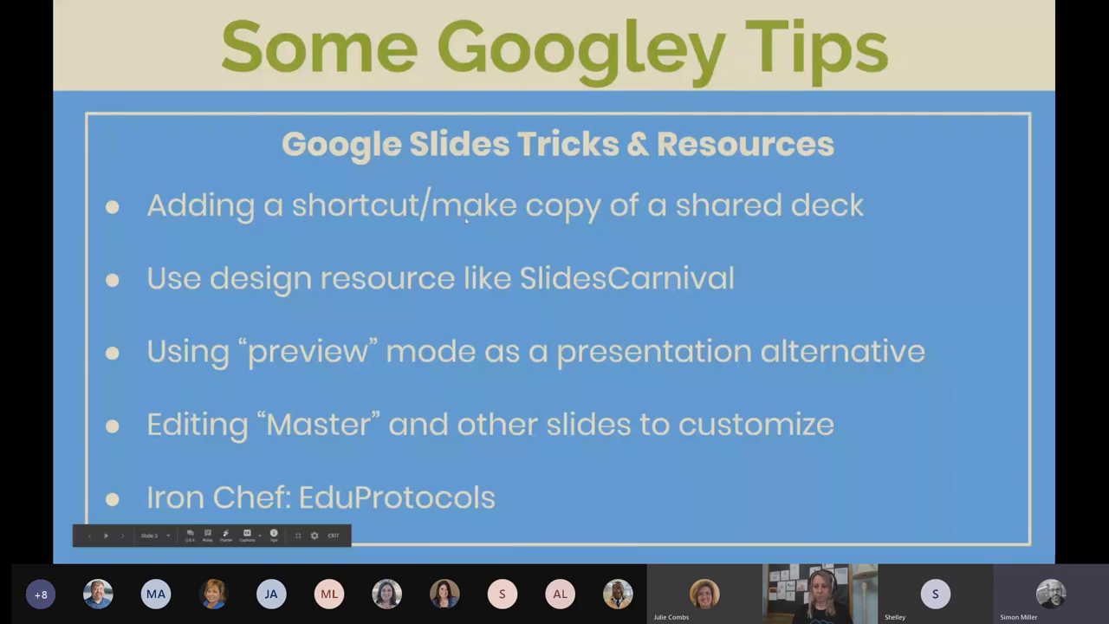
pyautogui.press('Escape')
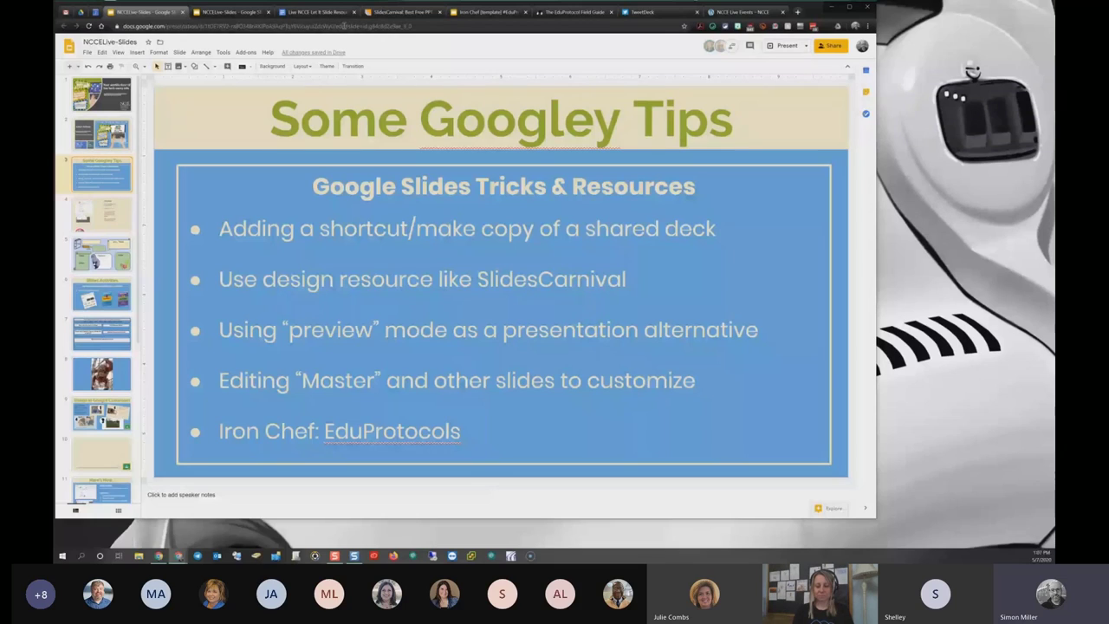
# Replace the URL's edit#slide ending with 'preview' to load the deck in preview mode
pyautogui.click(339, 27)
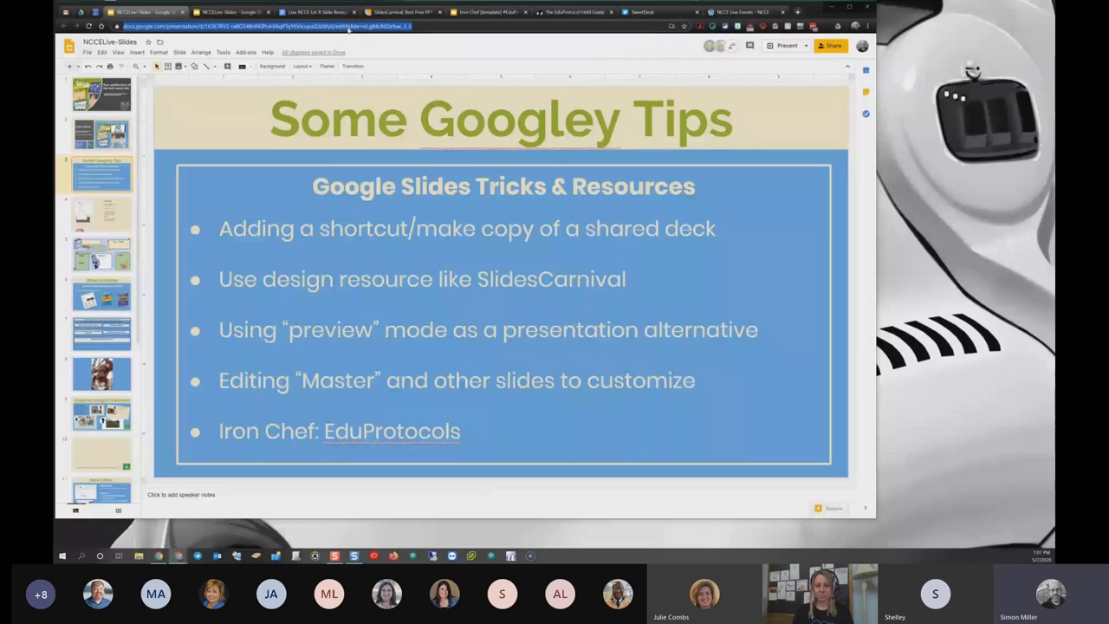
pyautogui.click(414, 27)
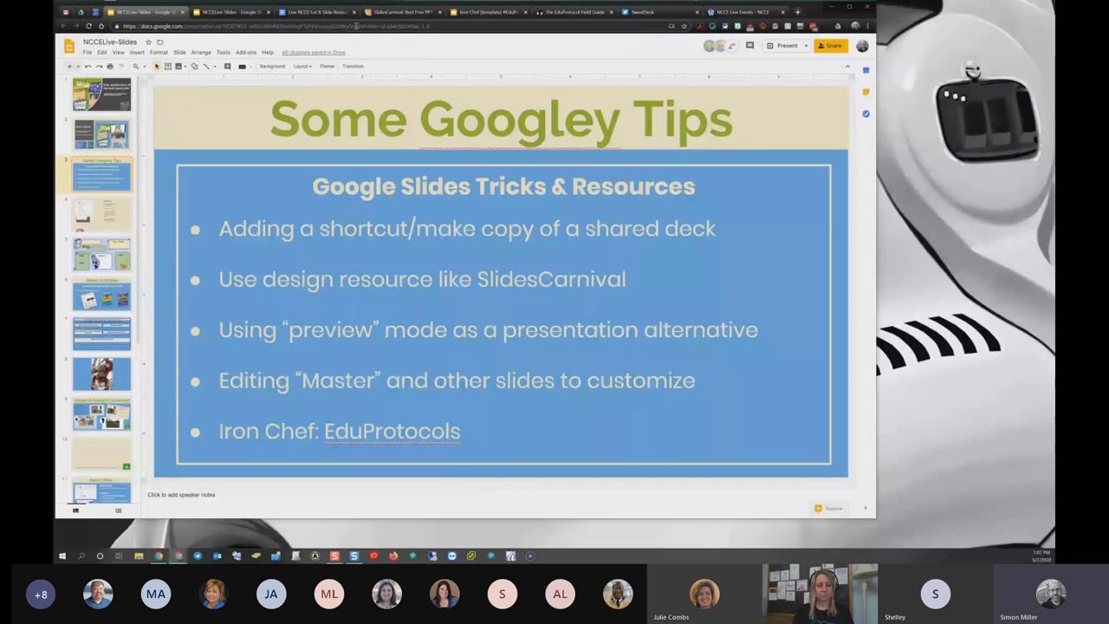
pyautogui.moveTo(354, 26); pyautogui.dragTo(428, 26)
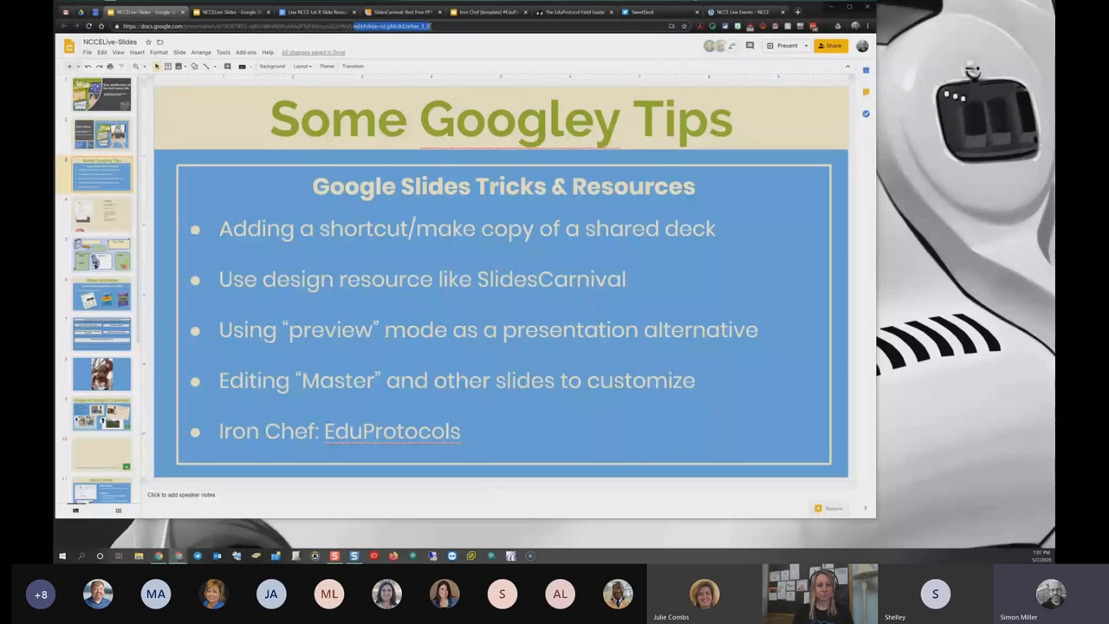
pyautogui.press('BackSpace')
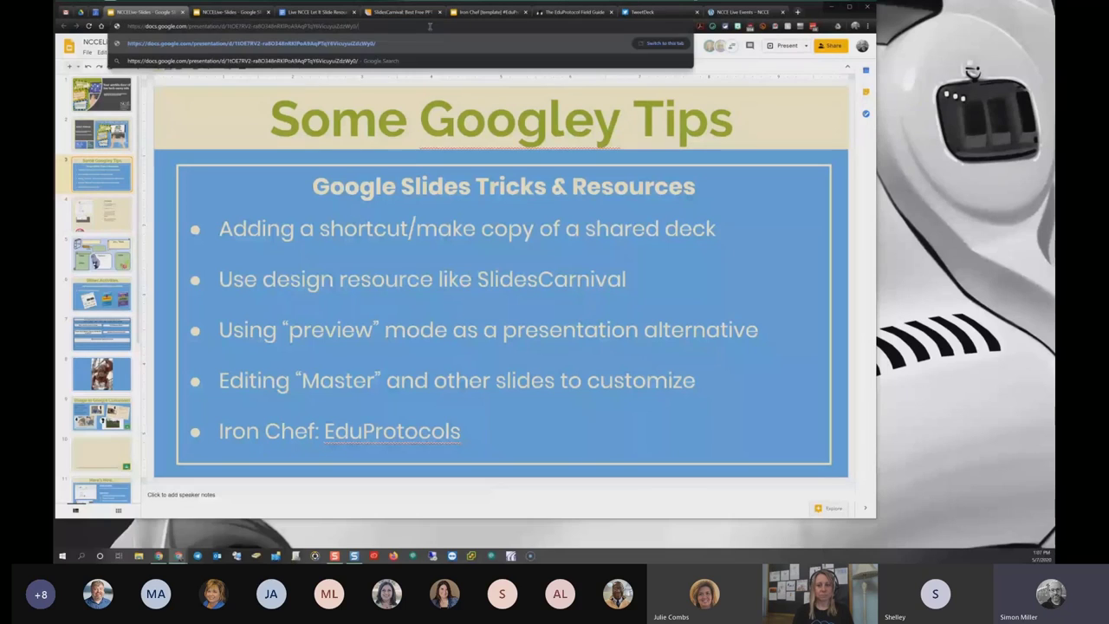
pyautogui.write('pr')
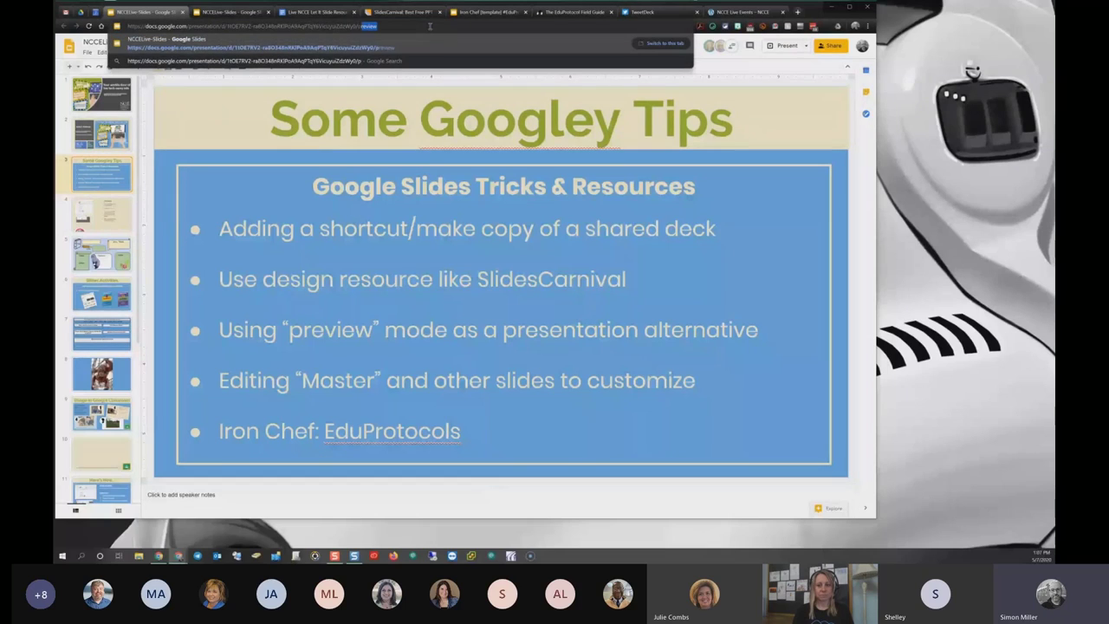
pyautogui.write('ee')
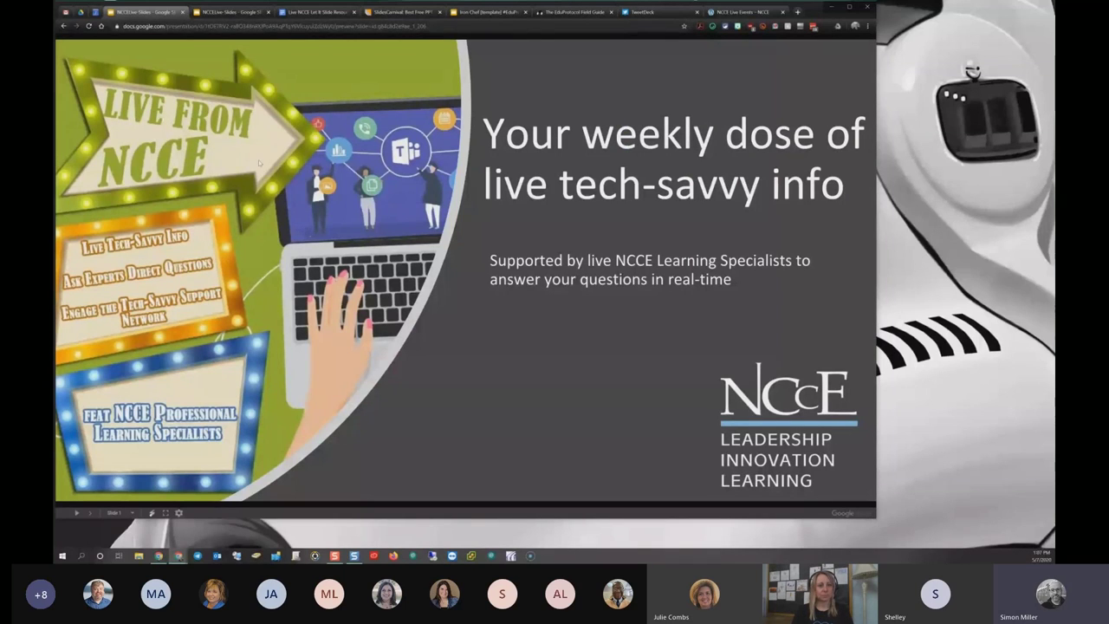
# Cycle through the open deck tabs, ending on the NCCELive-Slides editor at Some Googley Tips
pyautogui.click(251, 12)
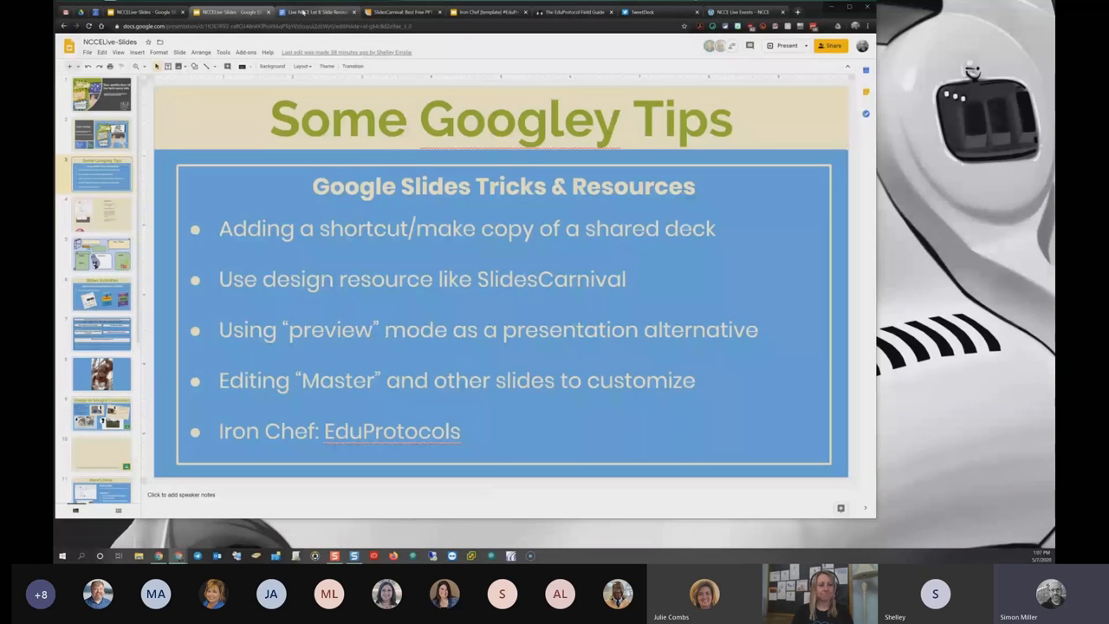
pyautogui.click(302, 12)
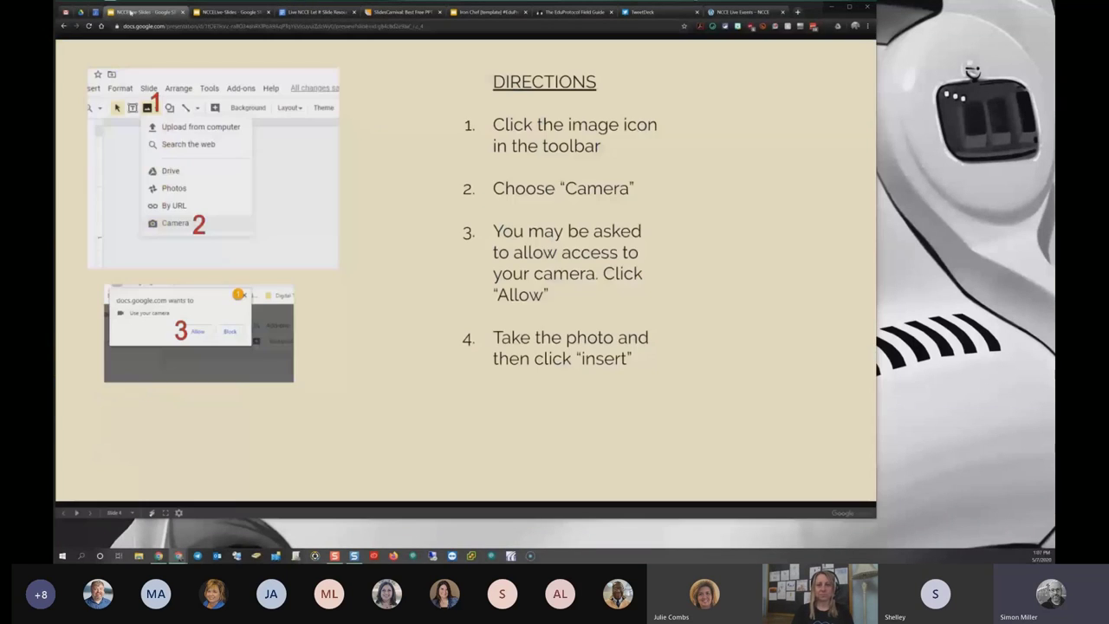
pyautogui.click(130, 12)
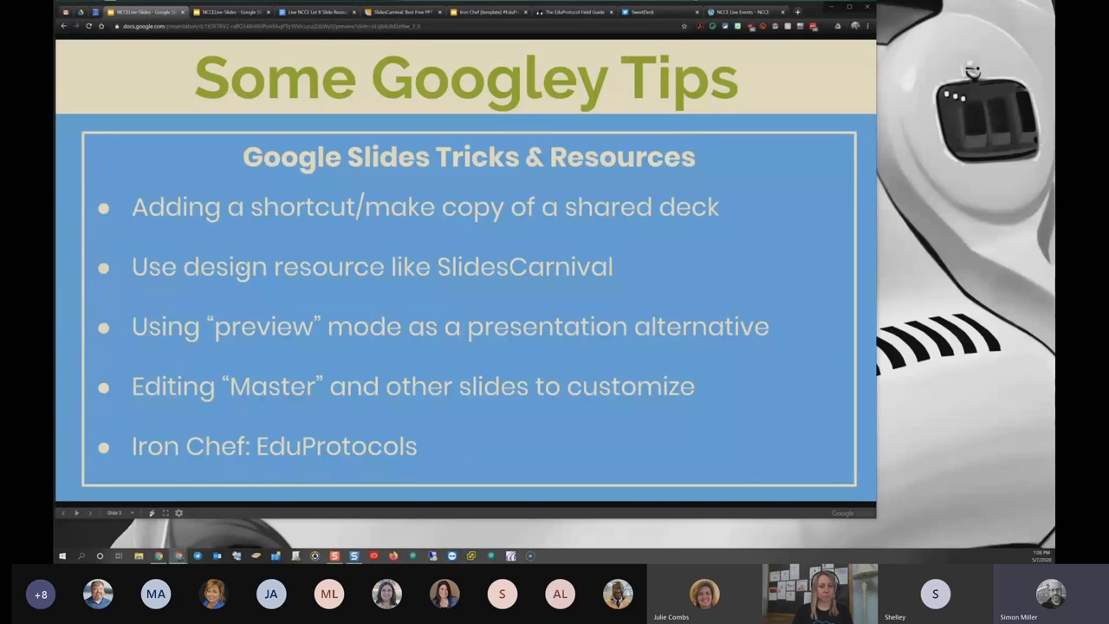
pyautogui.click(224, 14)
pyautogui.click(143, 15)
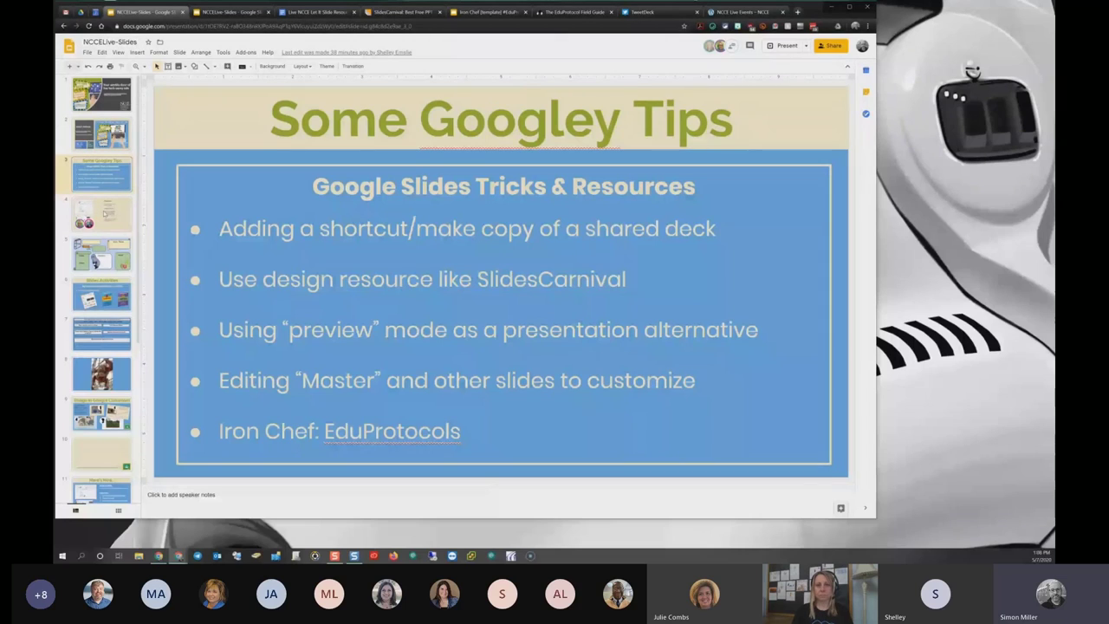
pyautogui.click(106, 211)
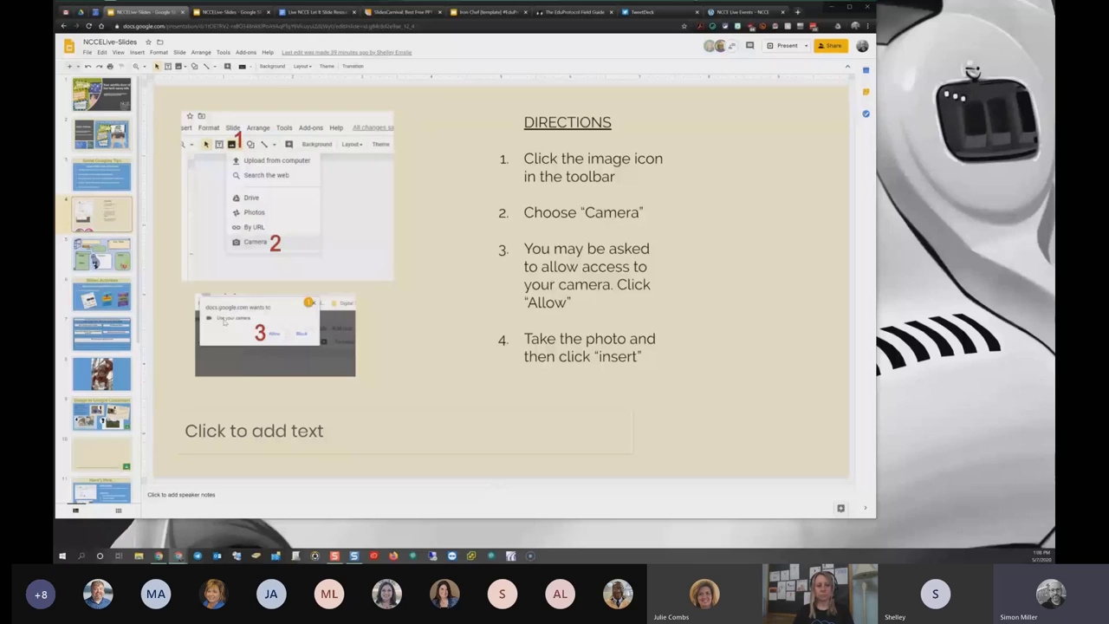
pyautogui.click(126, 223)
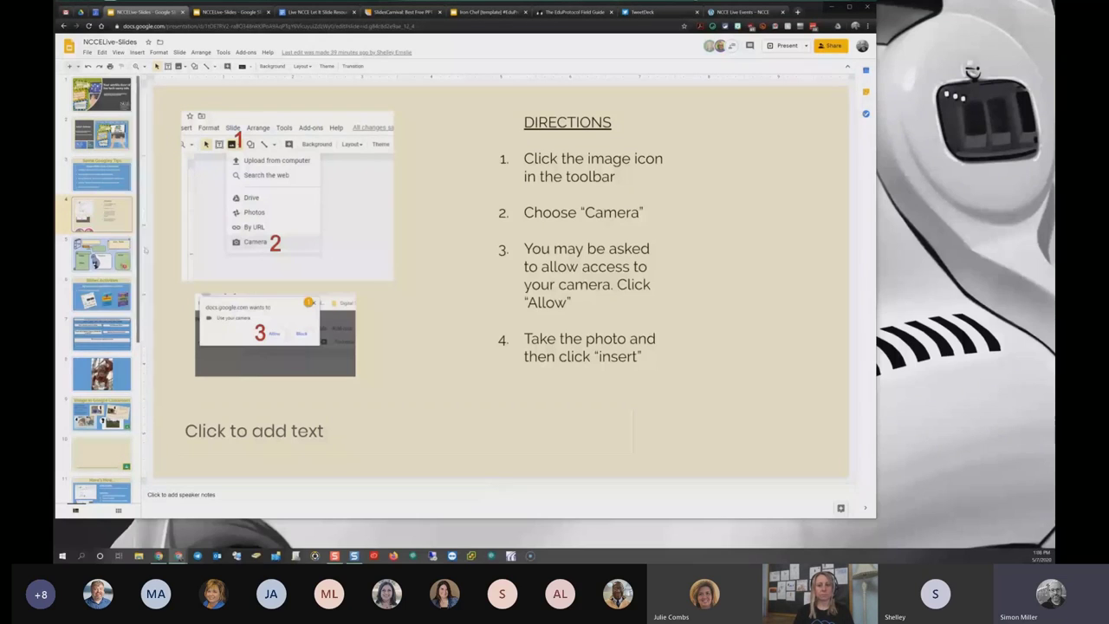
pyautogui.click(163, 243)
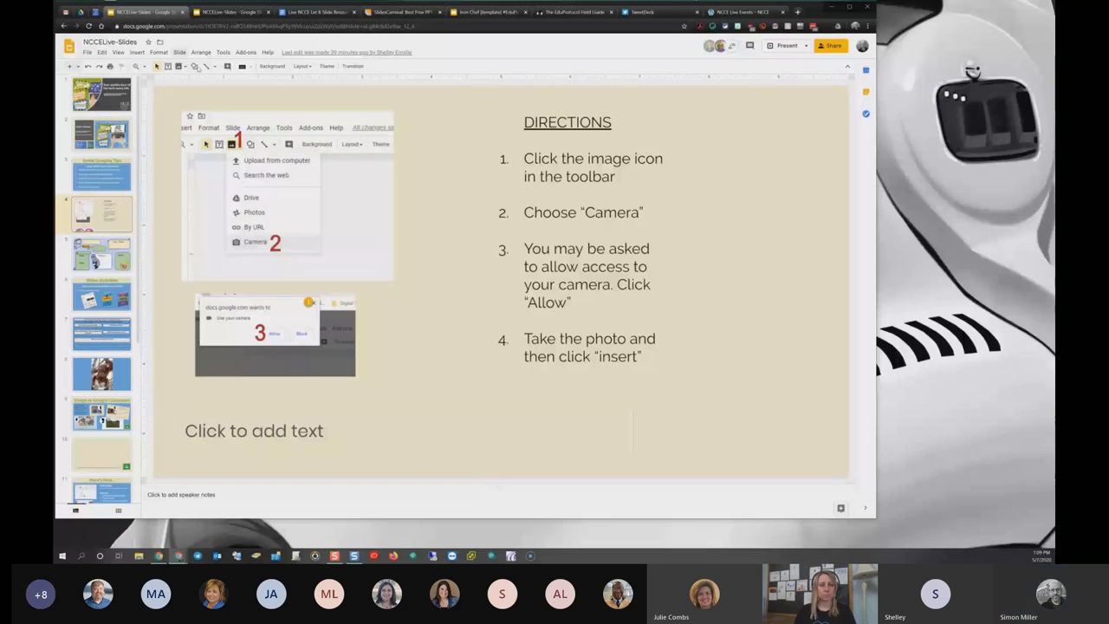
pyautogui.hotkey('alt', 'Tab')
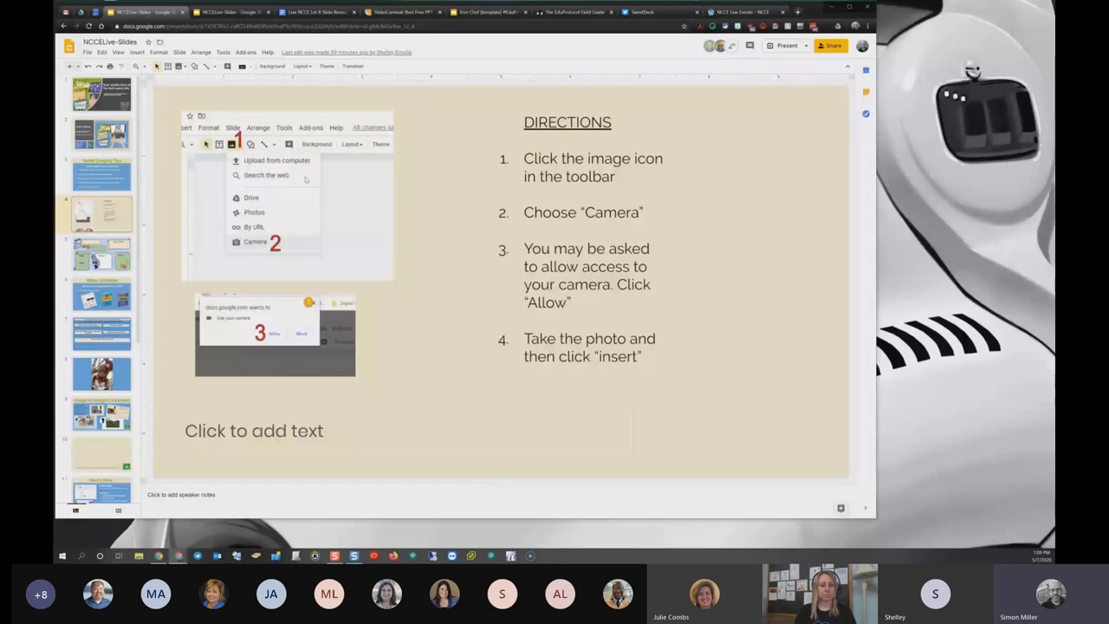
pyautogui.hotkey('alt', 'Tab')
pyautogui.click(179, 52)
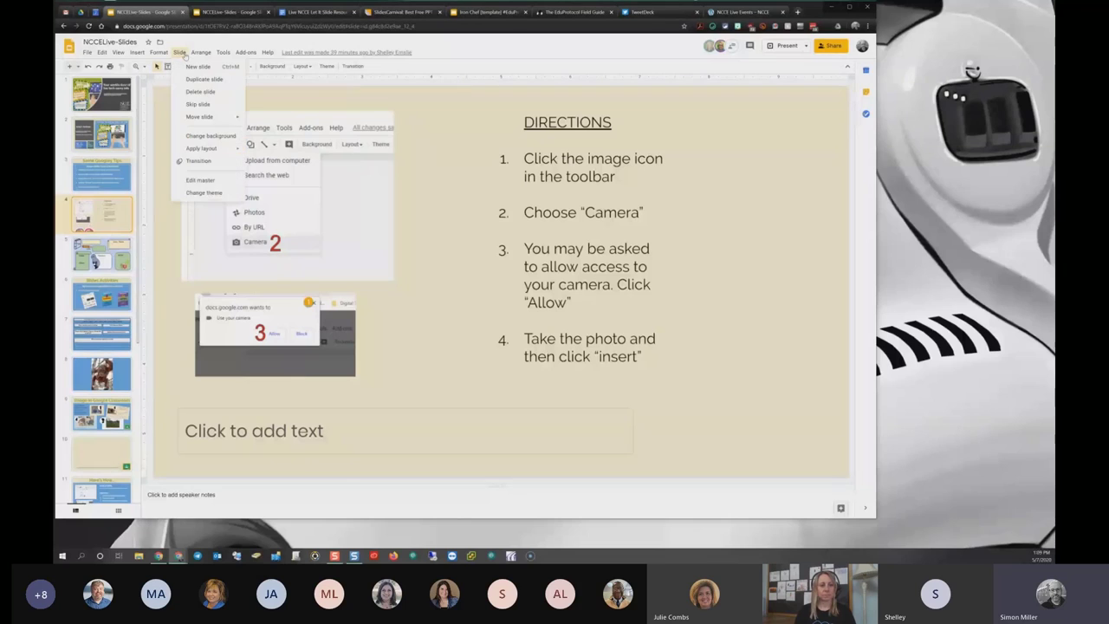
pyautogui.click(191, 181)
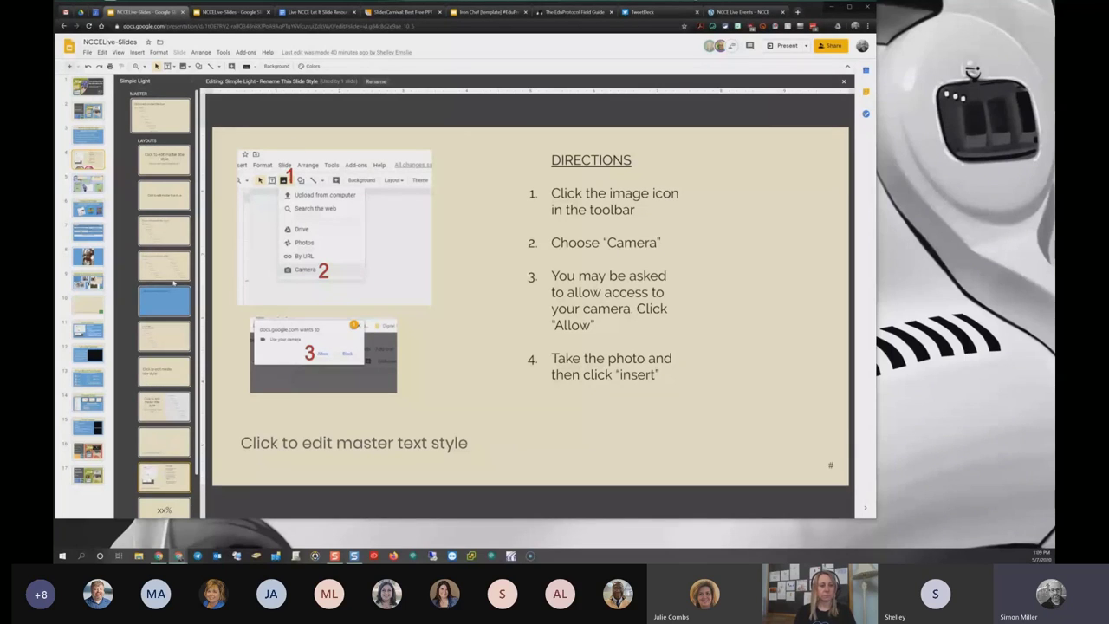
pyautogui.scroll(-2, 174, 283)
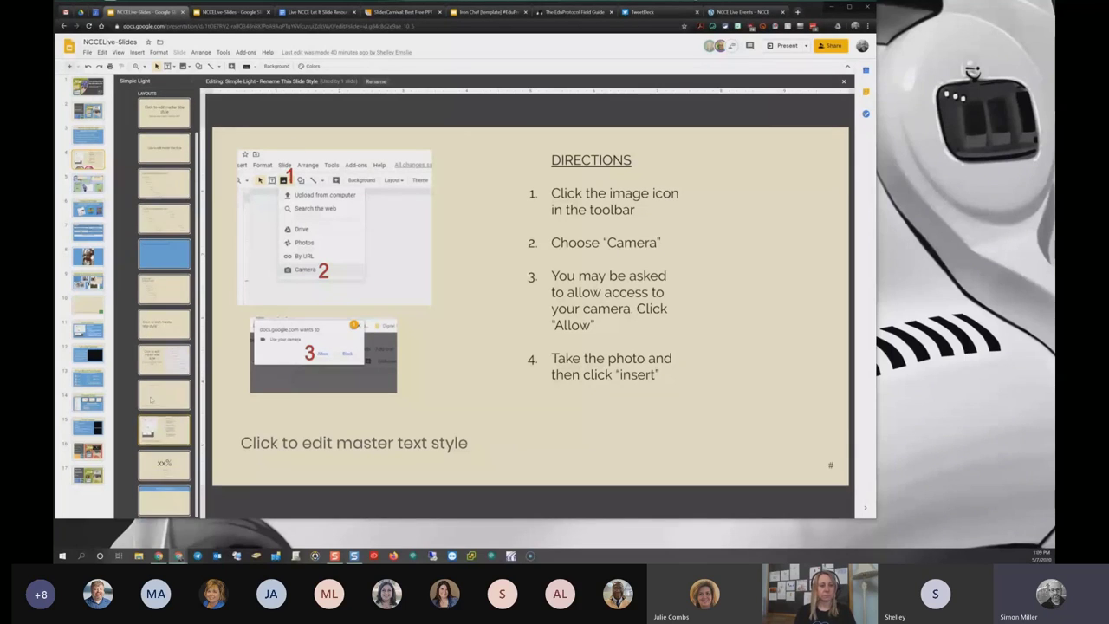
pyautogui.click(171, 220)
pyautogui.click(163, 154)
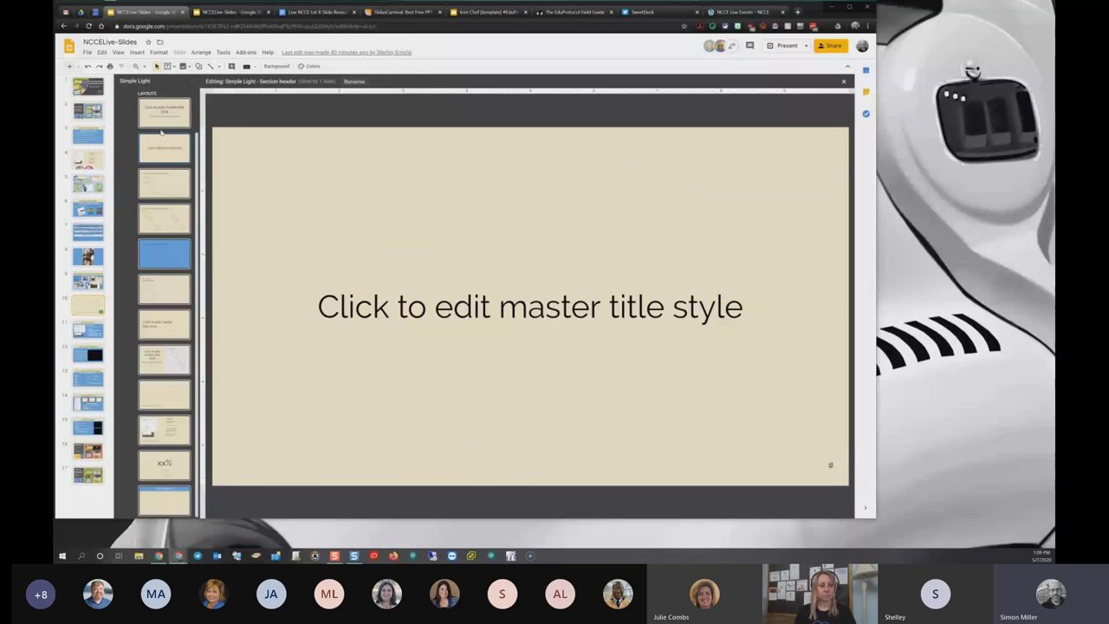
pyautogui.click(843, 81)
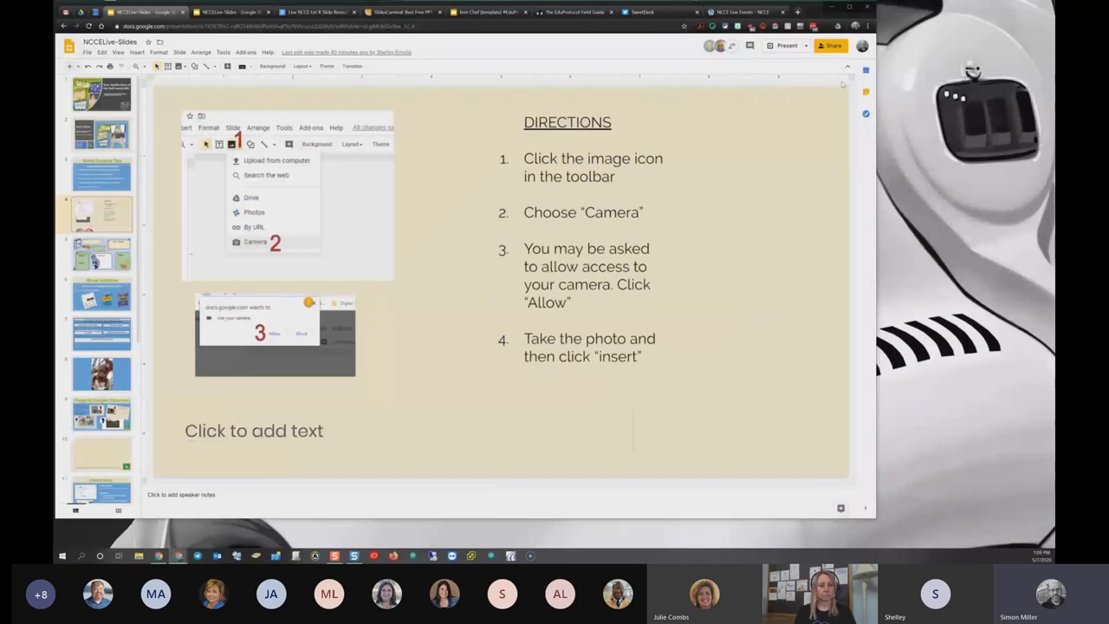
pyautogui.click(77, 67)
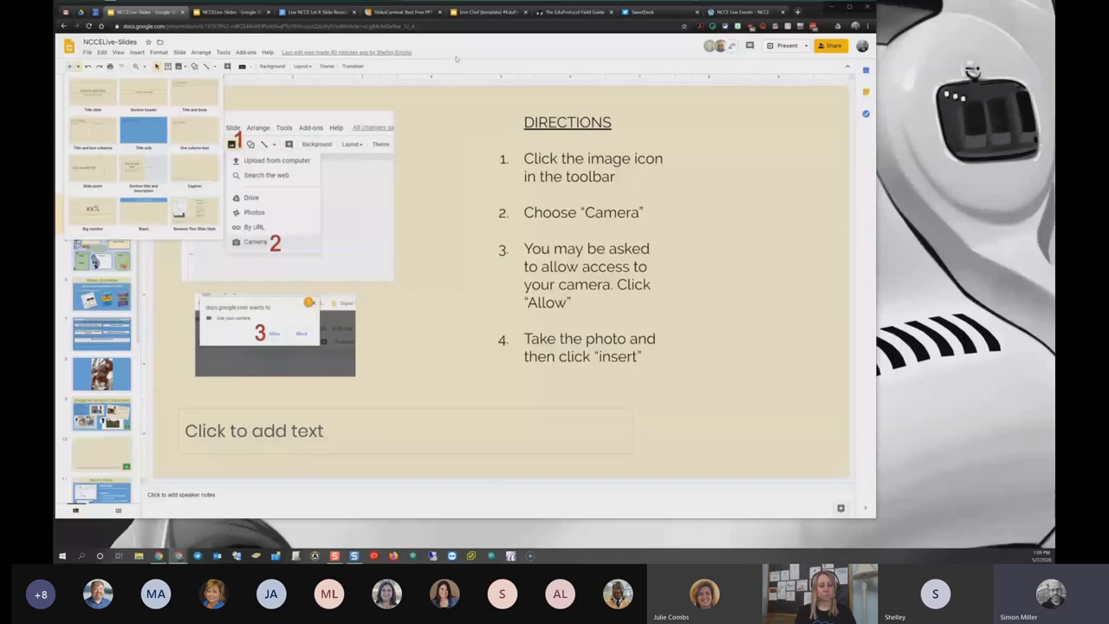
pyautogui.press('Escape')
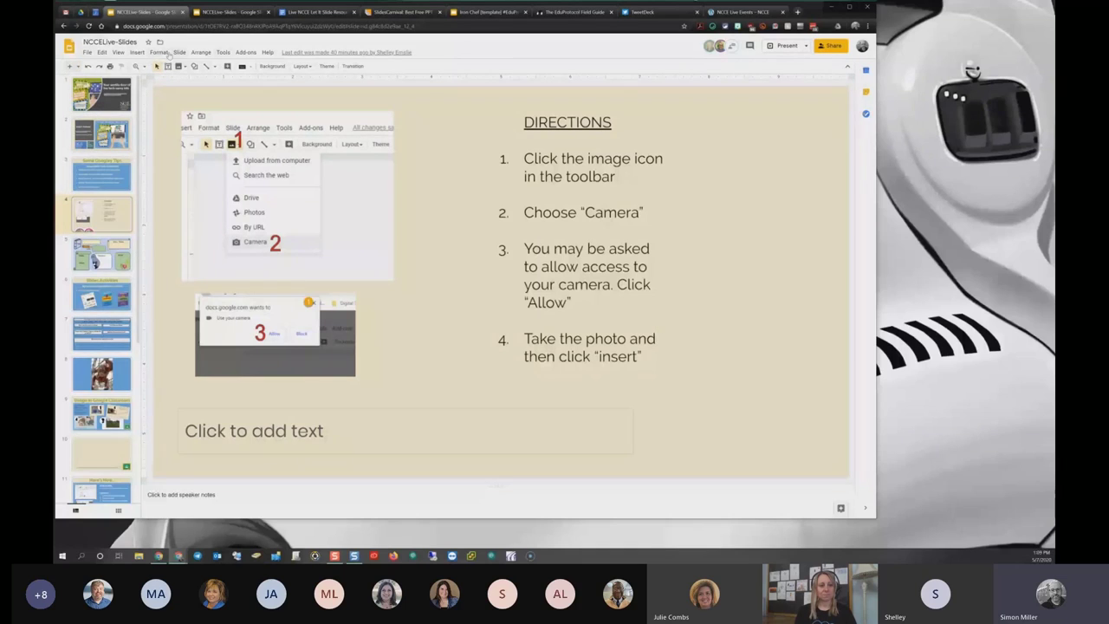
# In the master editor, duplicate the Caption layout to create 'Simple Light - Caption 1'
pyautogui.click(179, 52)
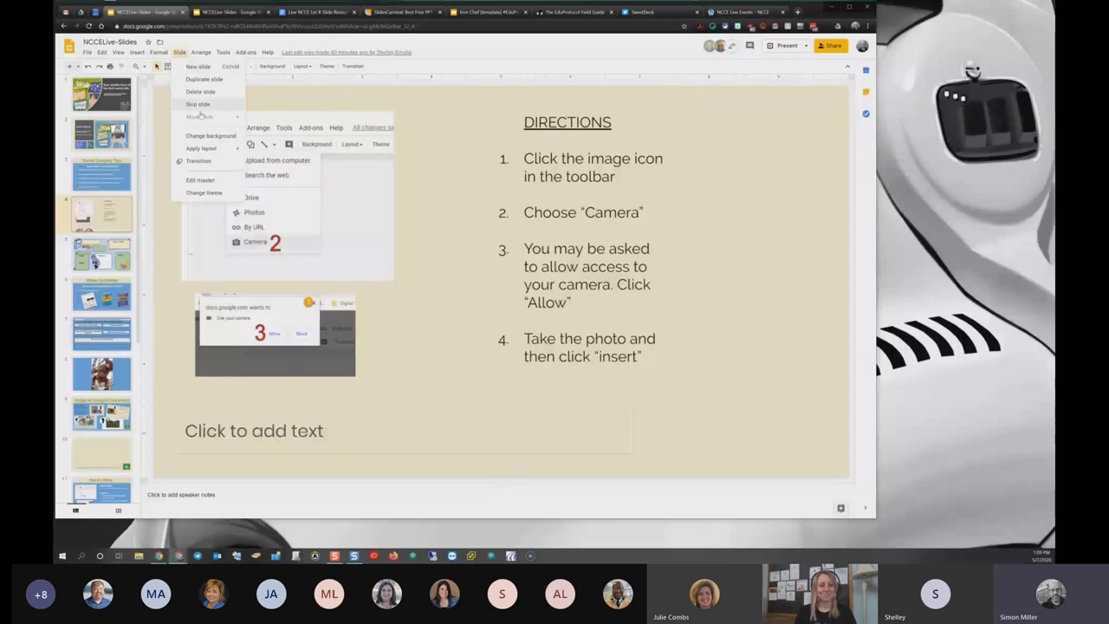
pyautogui.click(200, 180)
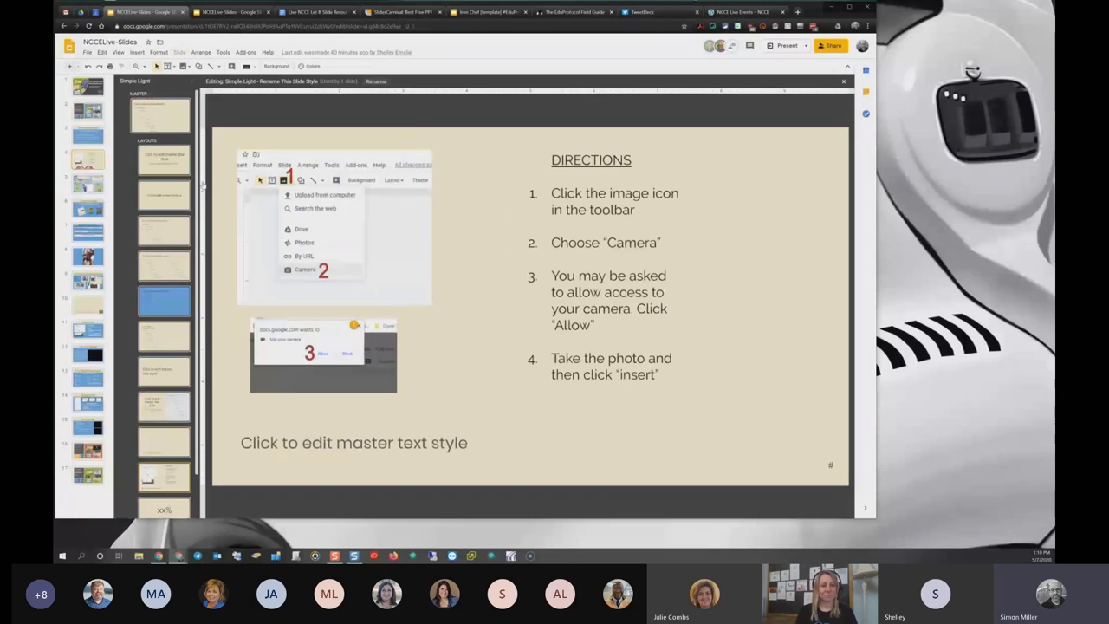
pyautogui.scroll(-2, 161, 337)
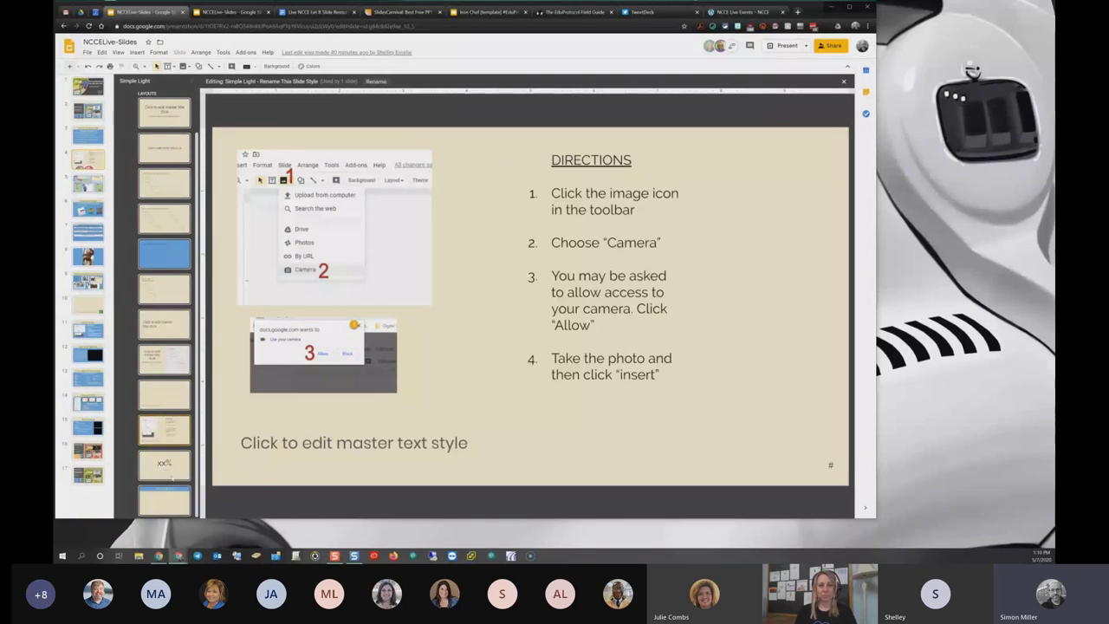
pyautogui.click(165, 399)
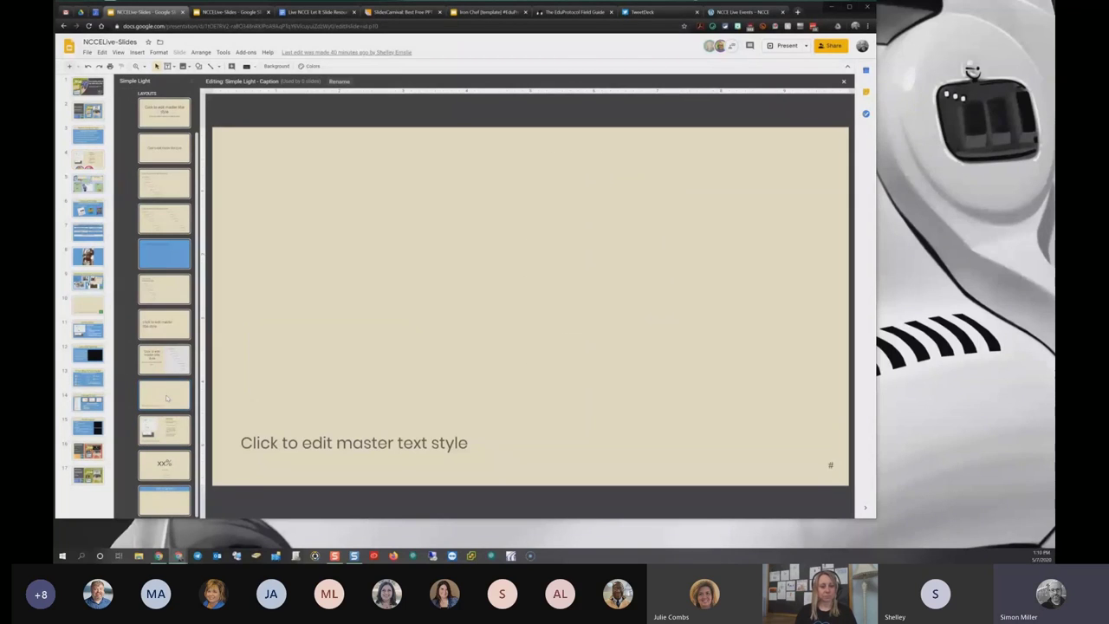
pyautogui.hotkey('ctrl', 'd')
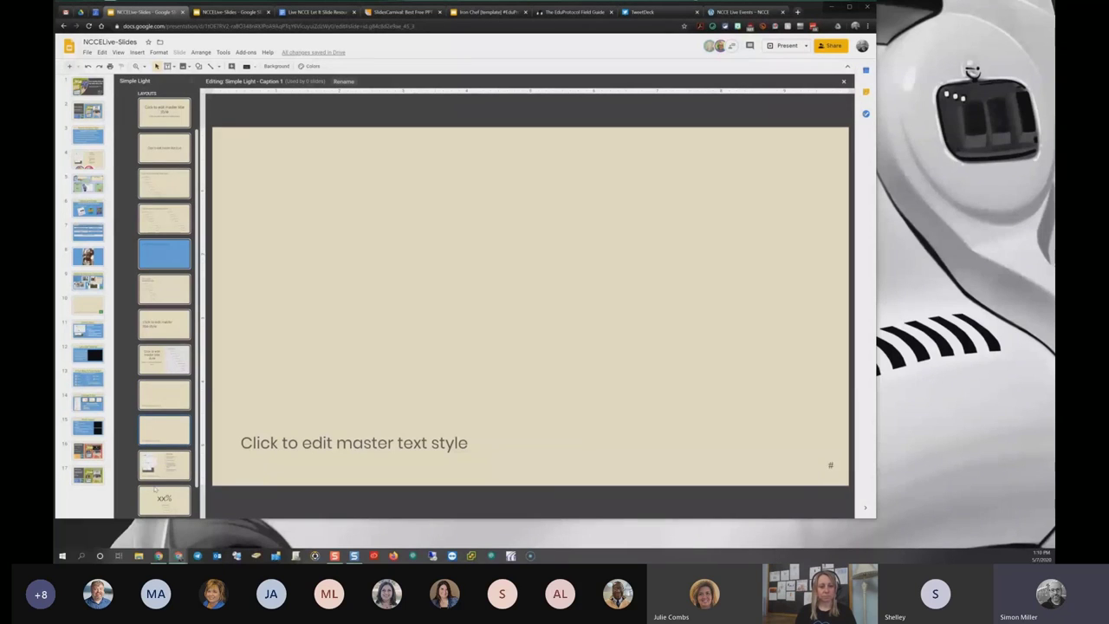
pyautogui.tripleClick(279, 443)
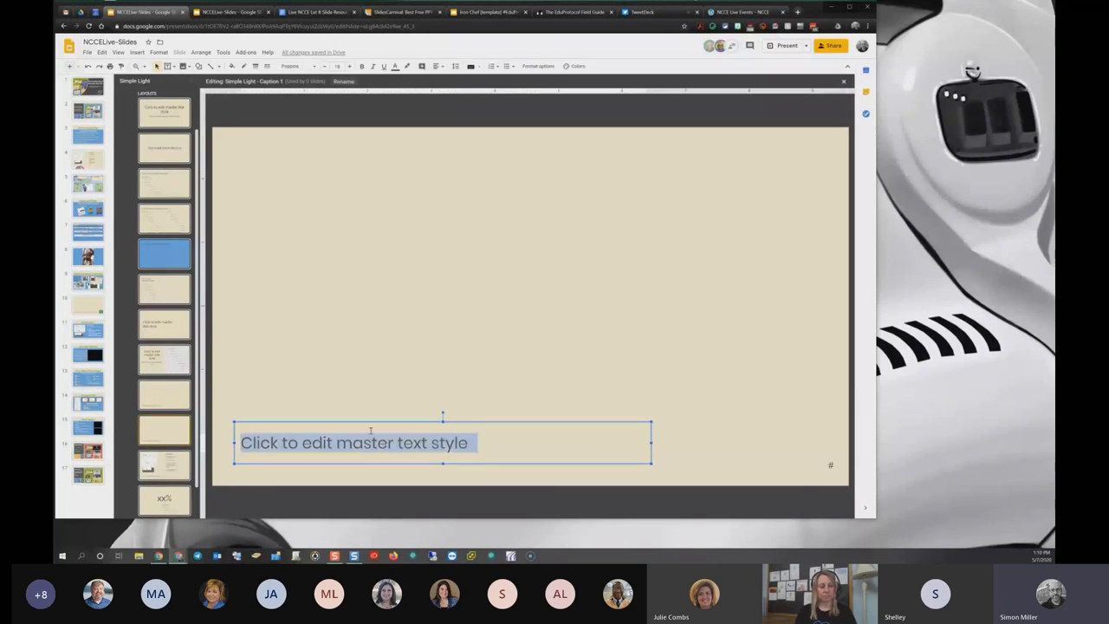
pyautogui.press('Escape')
pyautogui.click(455, 505)
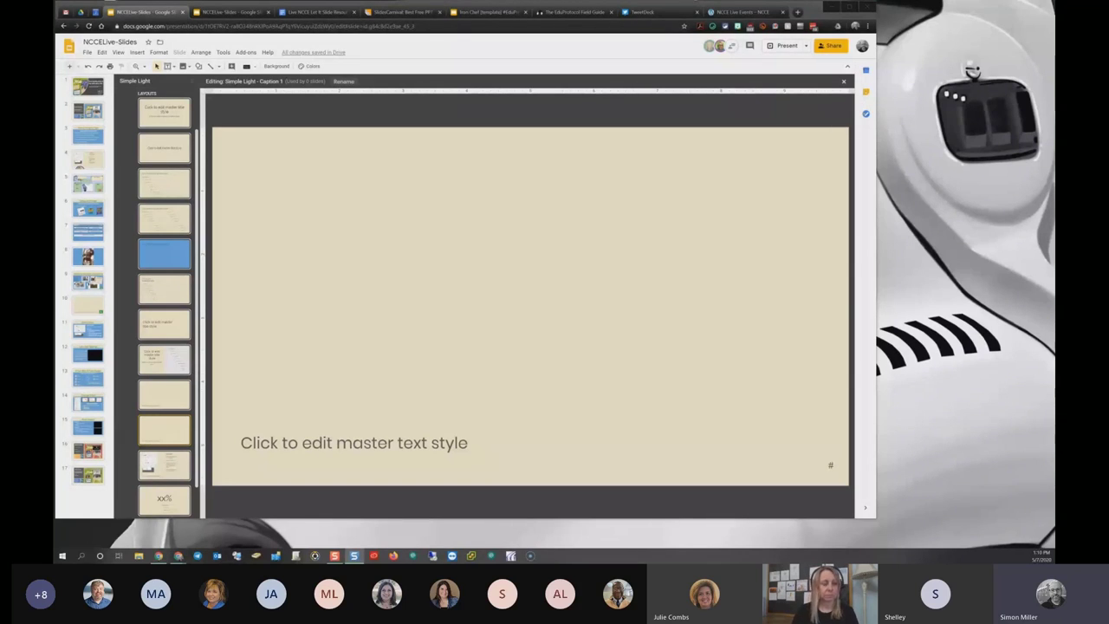
# Paste the camera DIRECTIONS screenshots onto Caption 1 and enlarge them to fill the layout
pyautogui.rightClick(434, 252)
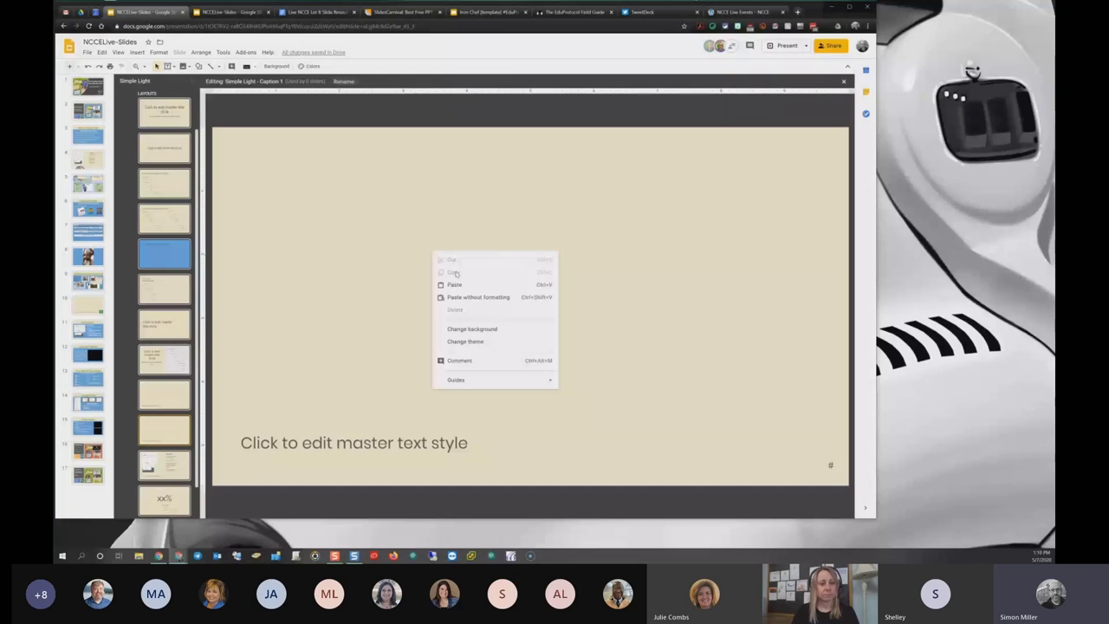
pyautogui.click(455, 285)
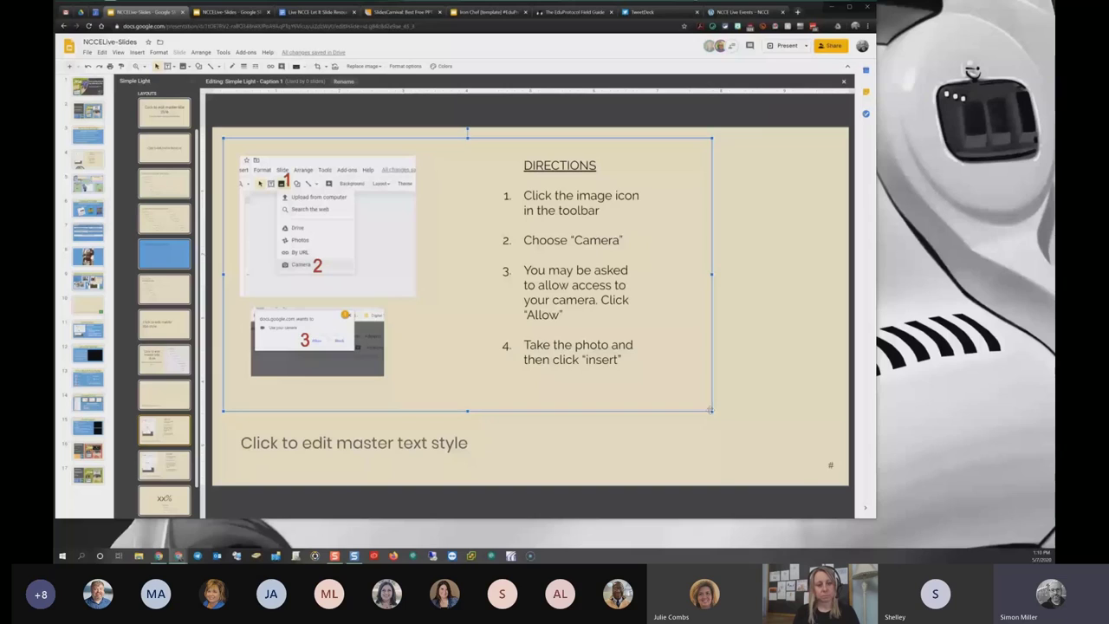
pyautogui.moveTo(710, 410); pyautogui.dragTo(783, 482)
pyautogui.moveTo(222, 137); pyautogui.dragTo(249, 139)
pyautogui.click(444, 115)
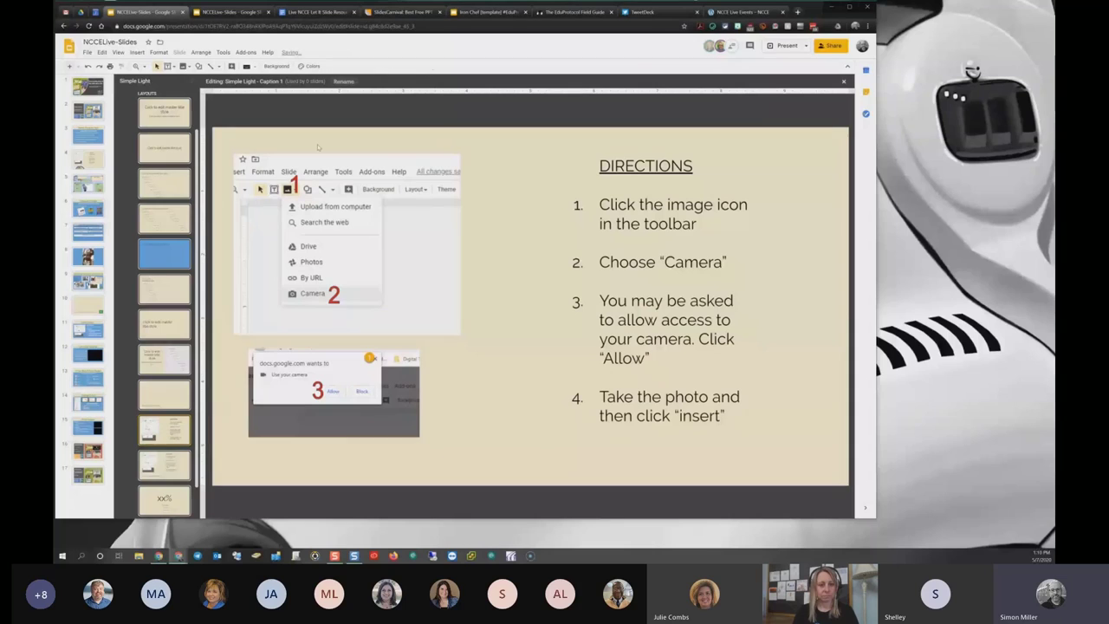
# Rename the new layout to 'Directions for Students'
pyautogui.click(340, 82)
pyautogui.write('Directions for ')
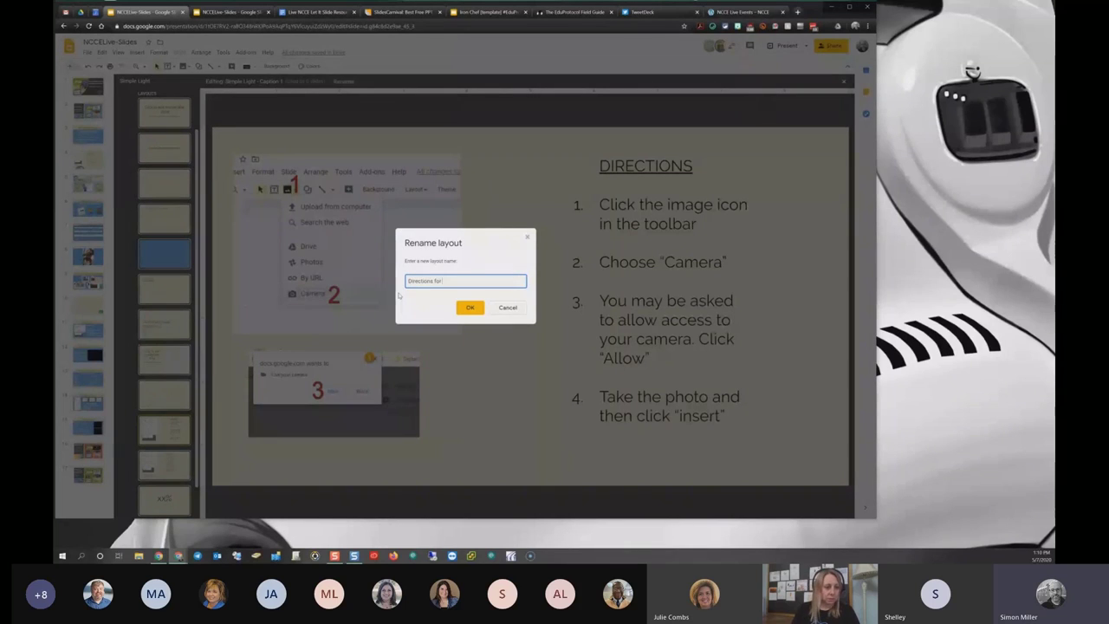
pyautogui.write('Students')
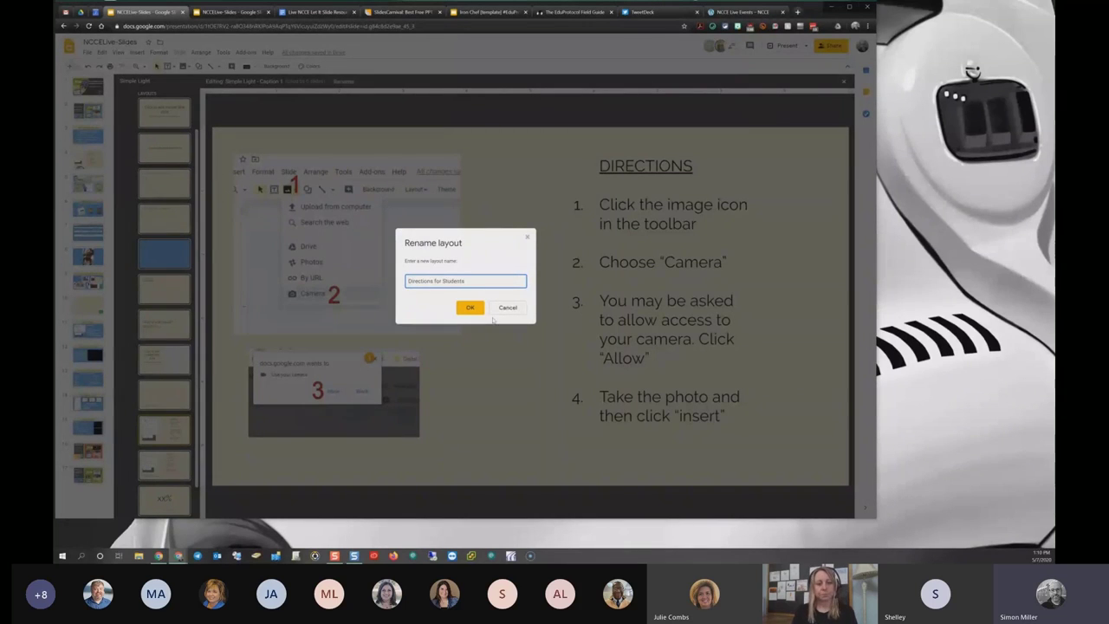
pyautogui.click(468, 307)
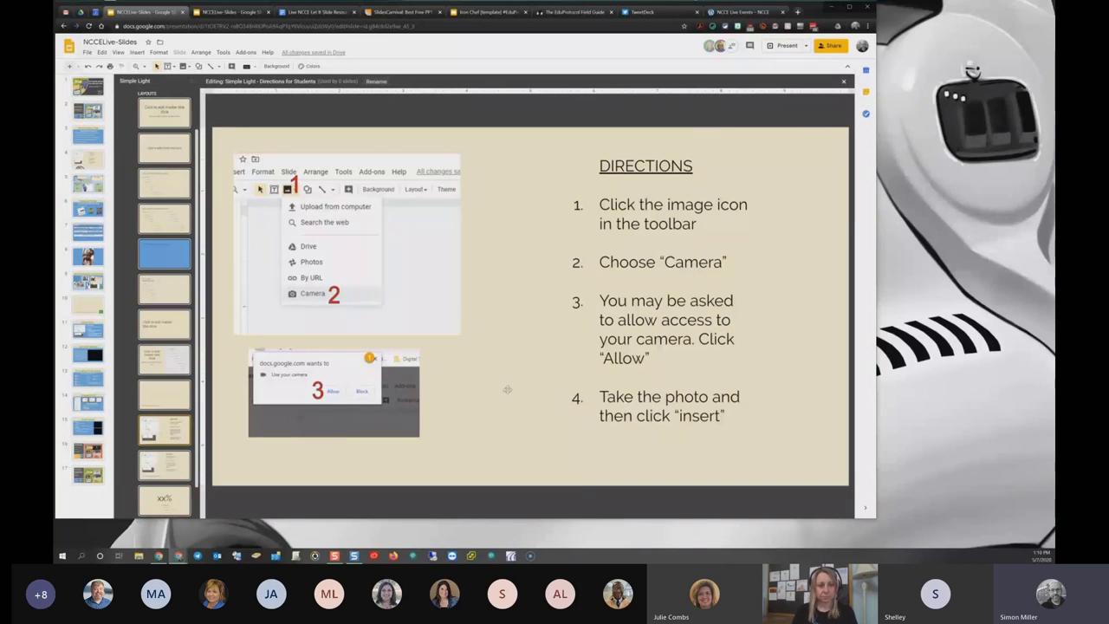
pyautogui.click(844, 80)
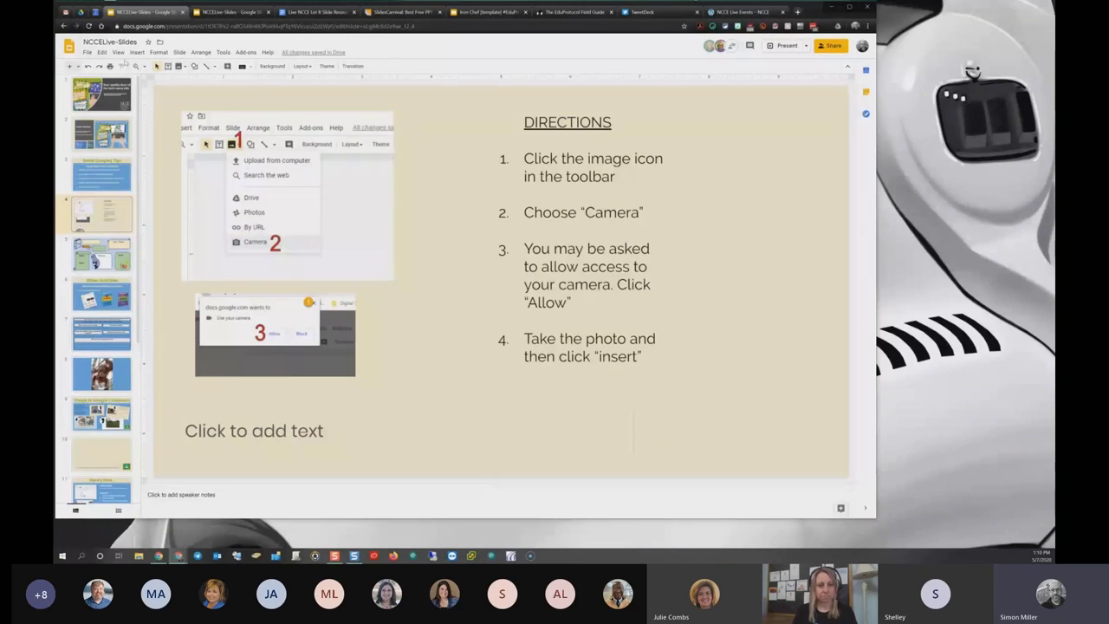
pyautogui.click(79, 66)
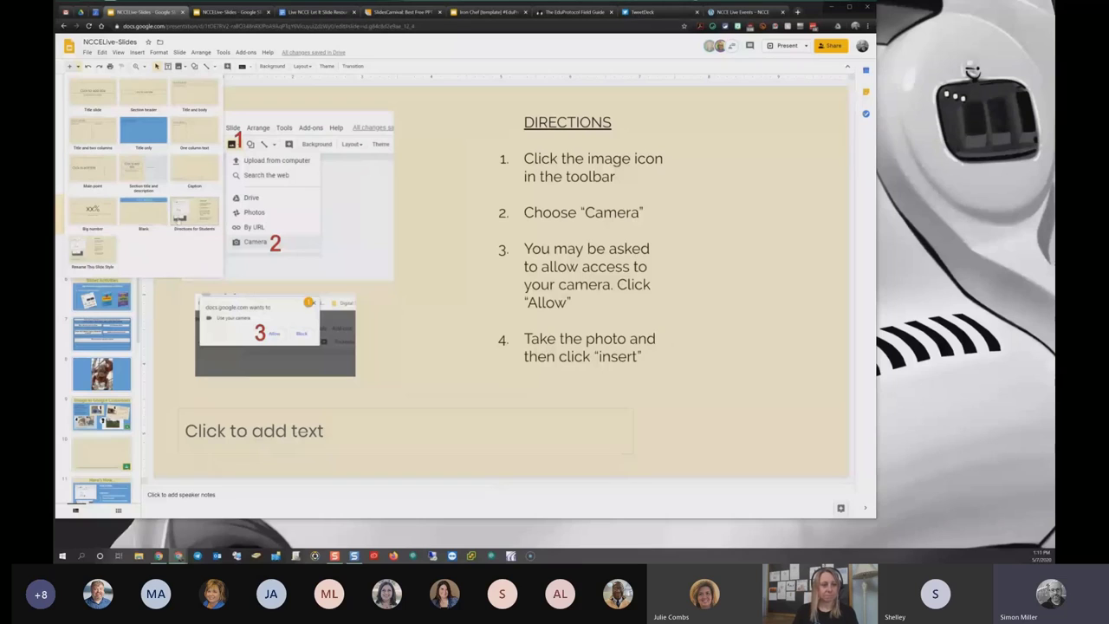
pyautogui.click(182, 217)
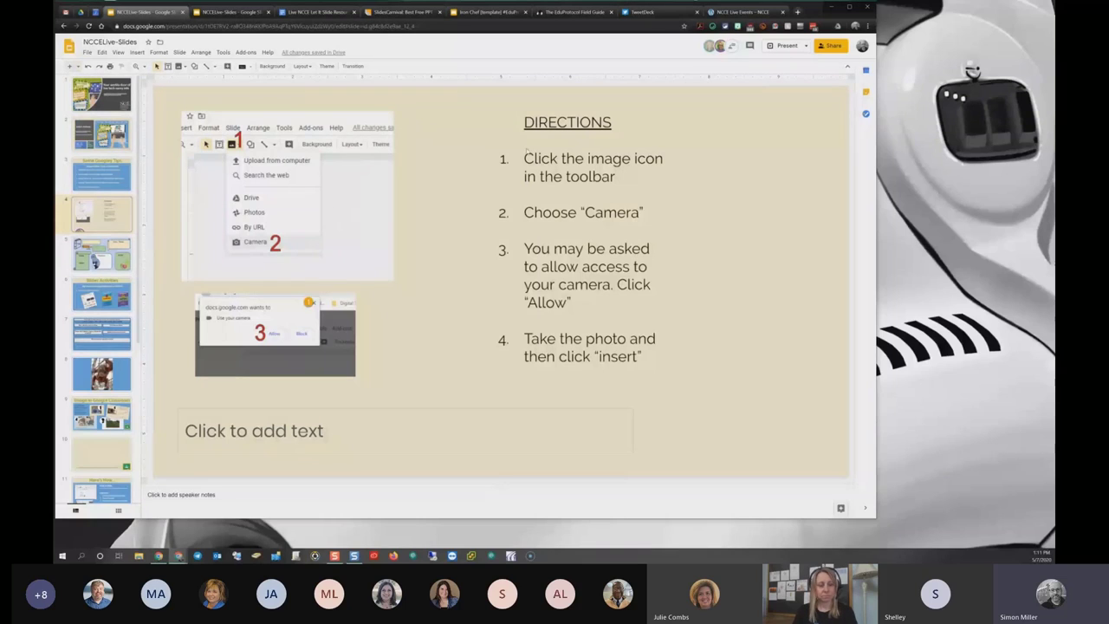
pyautogui.click(277, 430)
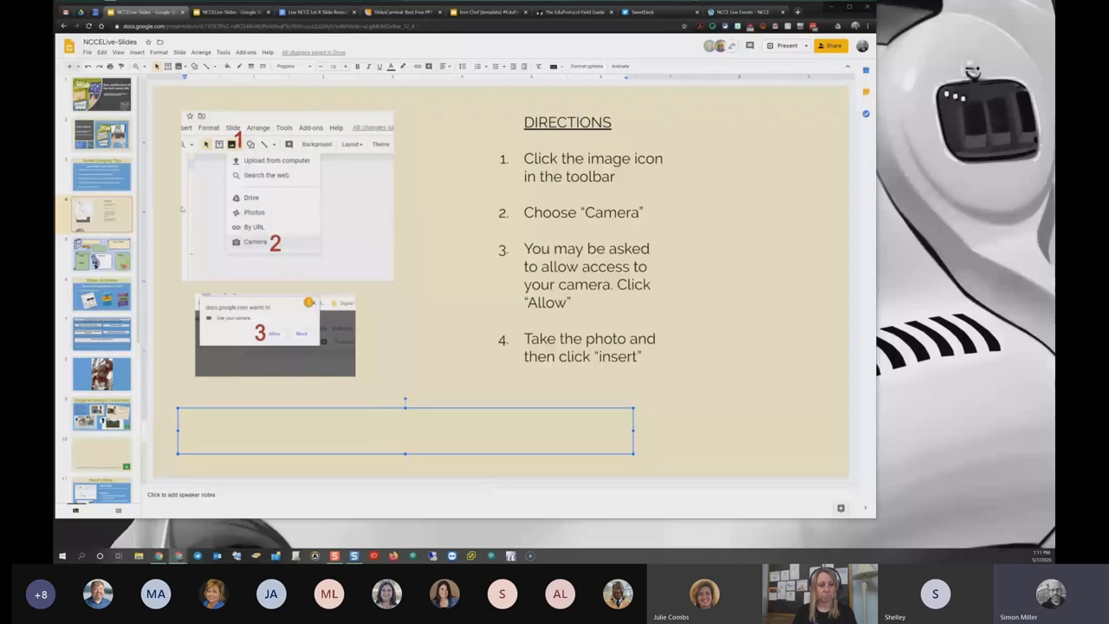
# On the slide 5 story map, enter 'fffff' as Title and 'fff' as Story Theme
pyautogui.click(101, 254)
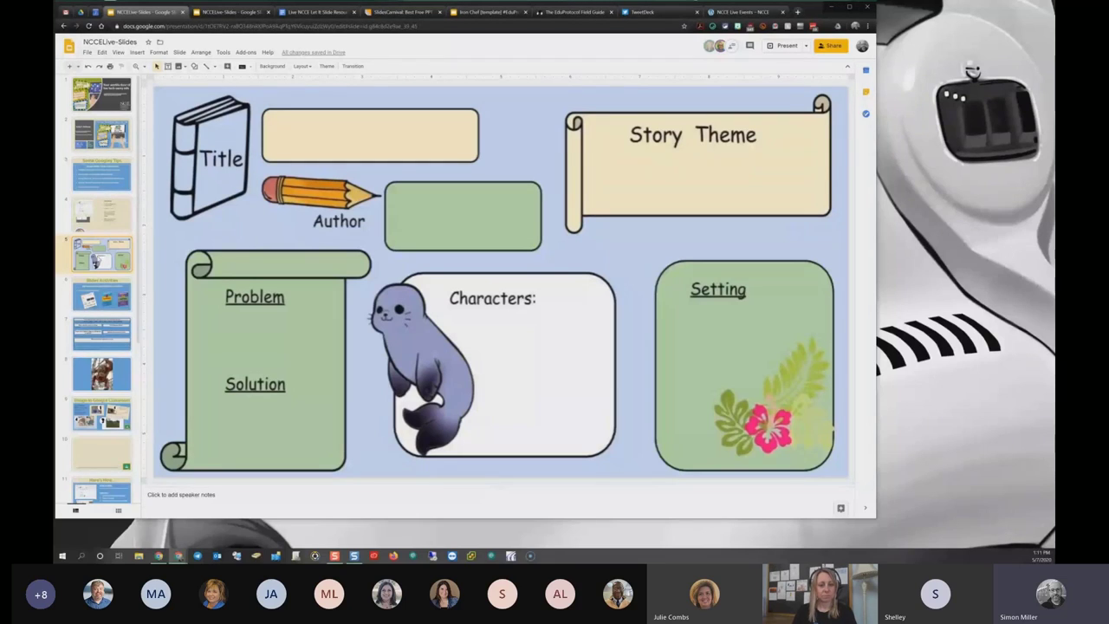
pyautogui.click(407, 137)
pyautogui.write('fffff')
pyautogui.click(668, 175)
pyautogui.write('fff')
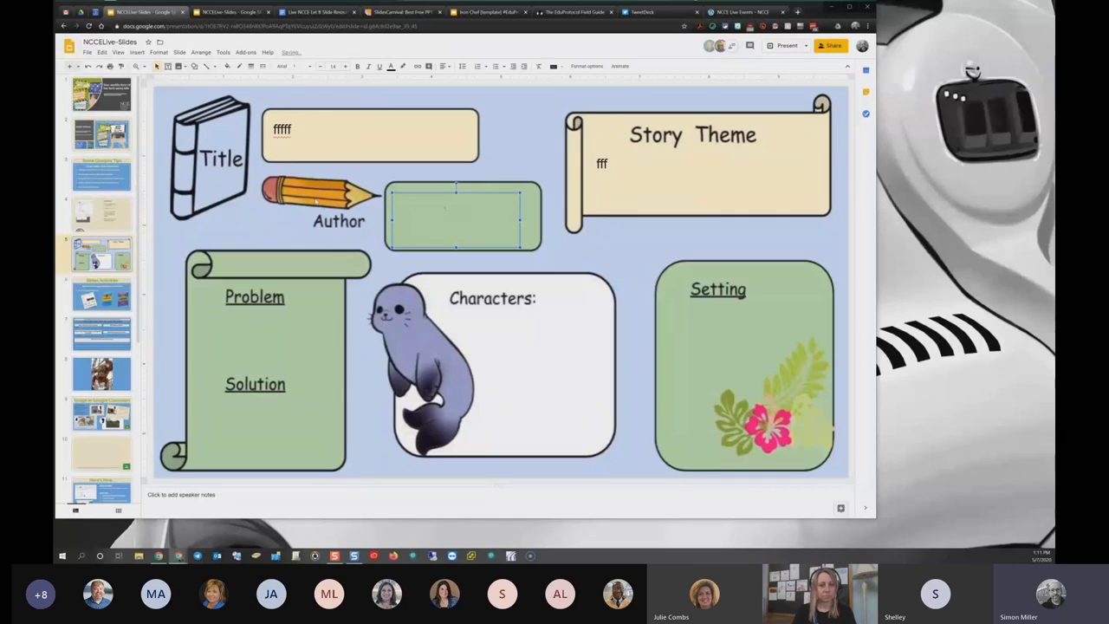
pyautogui.click(210, 351)
pyautogui.click(486, 340)
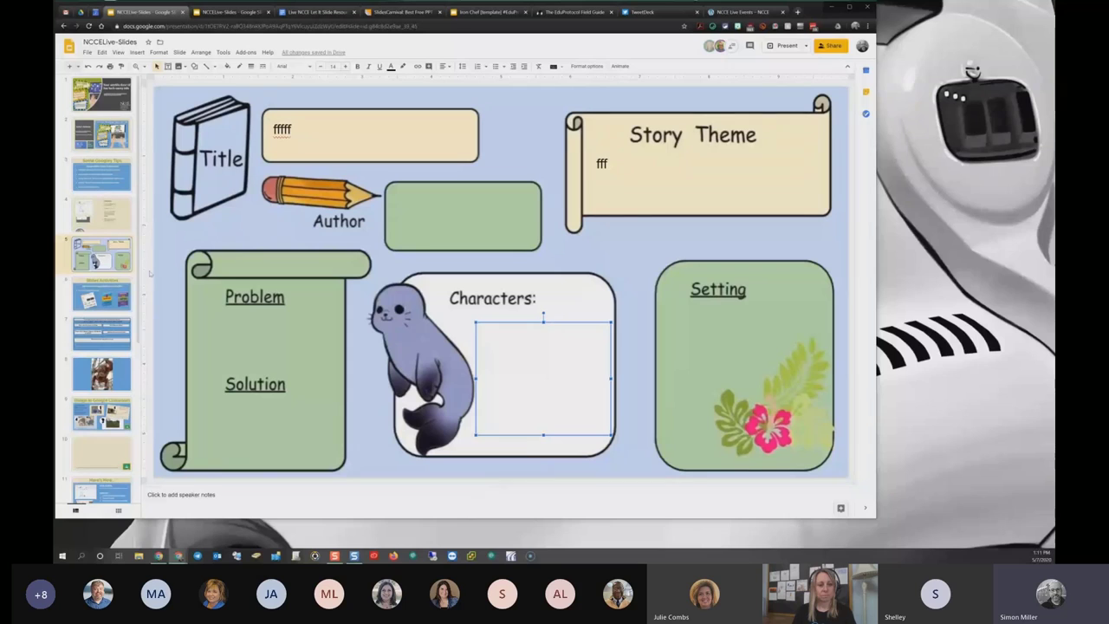
# Move from Some Googley Tips to the Slides Activities slide on Iron Chef EduProtocols
pyautogui.click(115, 173)
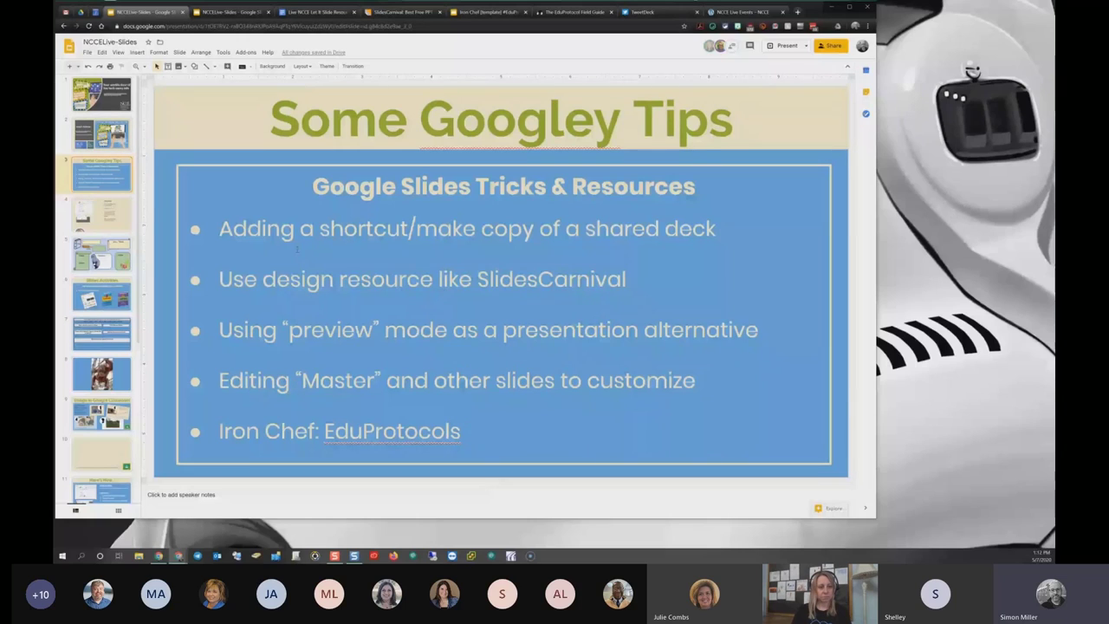
pyautogui.click(102, 295)
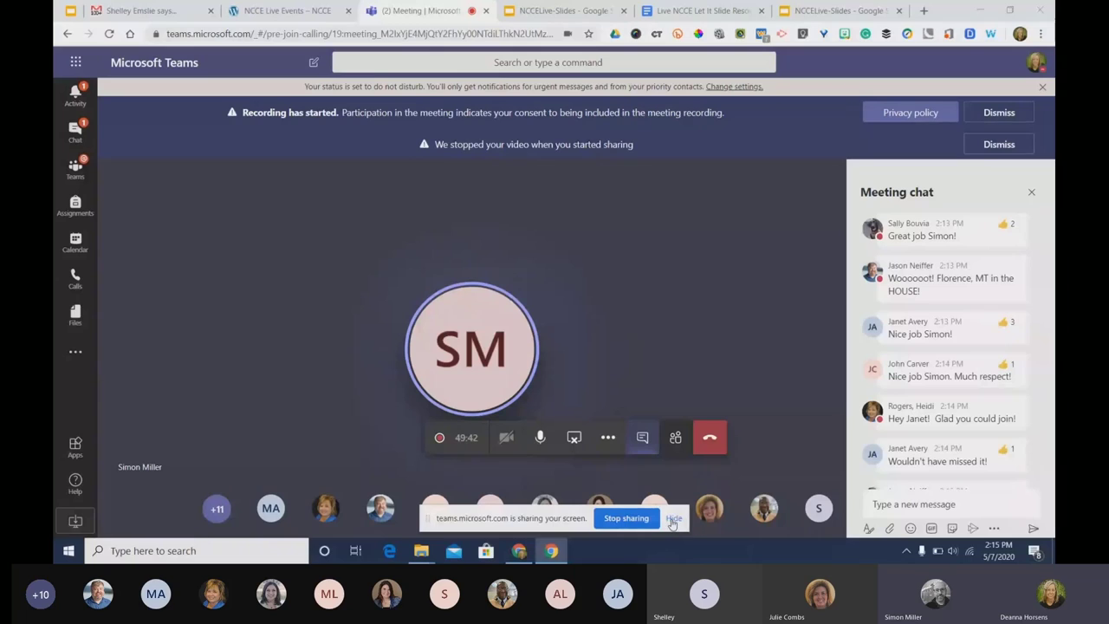
# Hide the screen-sharing notice and return to the NCCELive-Slides presentation preview
pyautogui.click(673, 519)
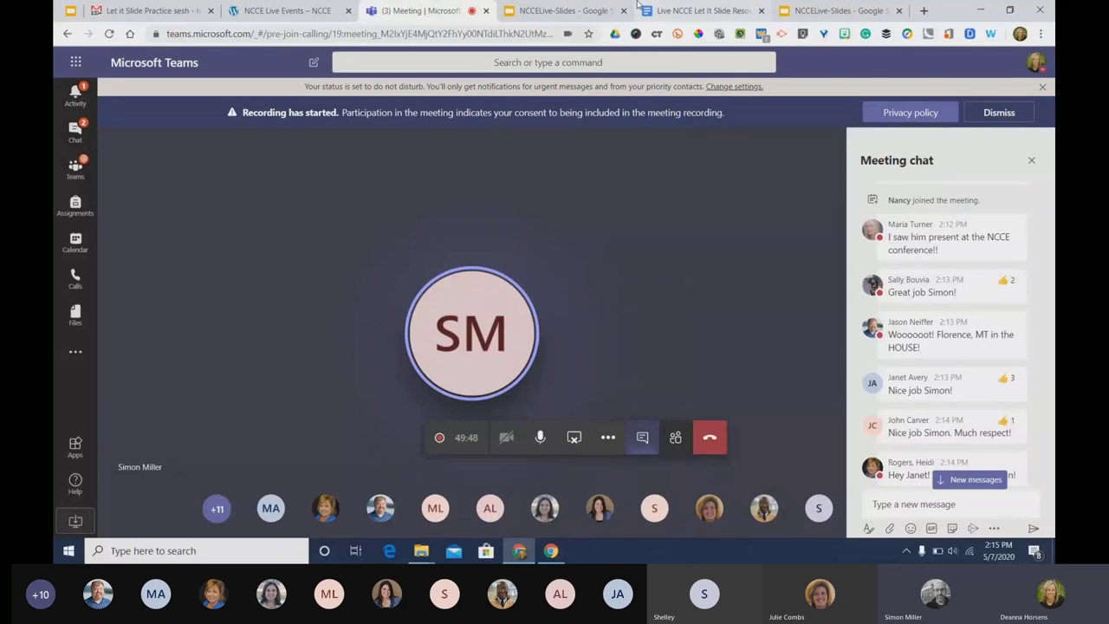
pyautogui.click(589, 15)
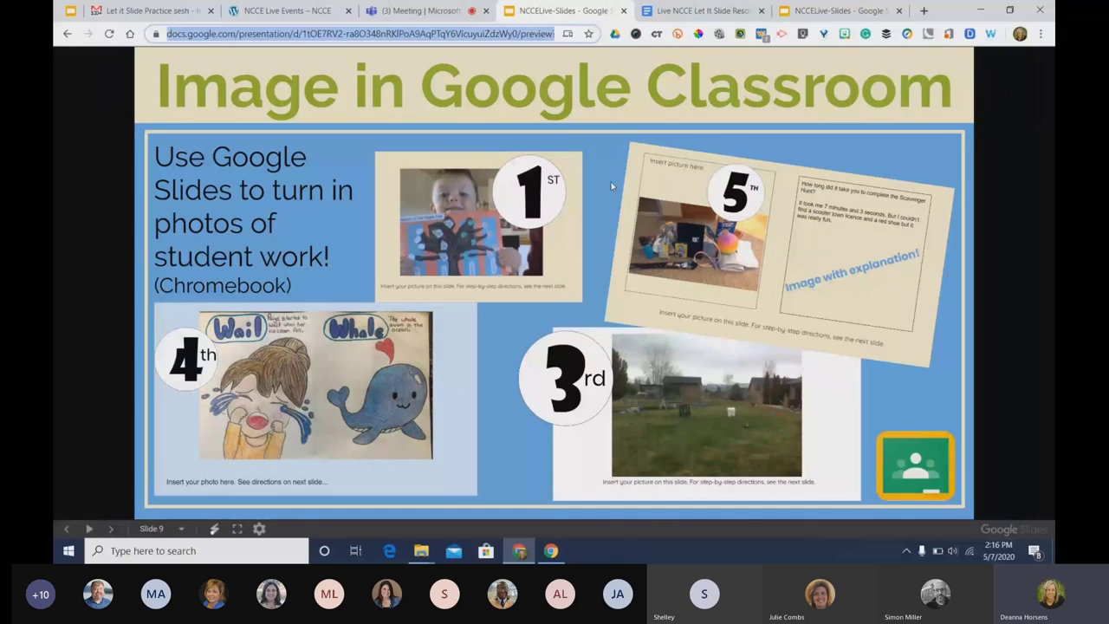
# Jump the preview to slide 10, the 'Insert your picture on this slide' template, by editing the URL
pyautogui.press('End')
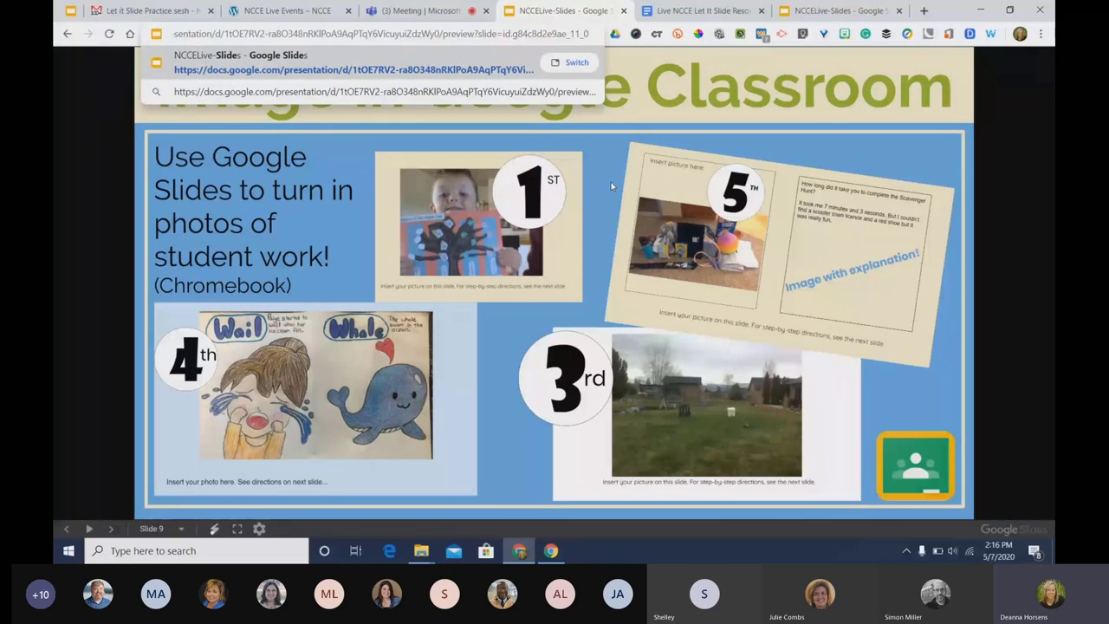
pyautogui.press('Return')
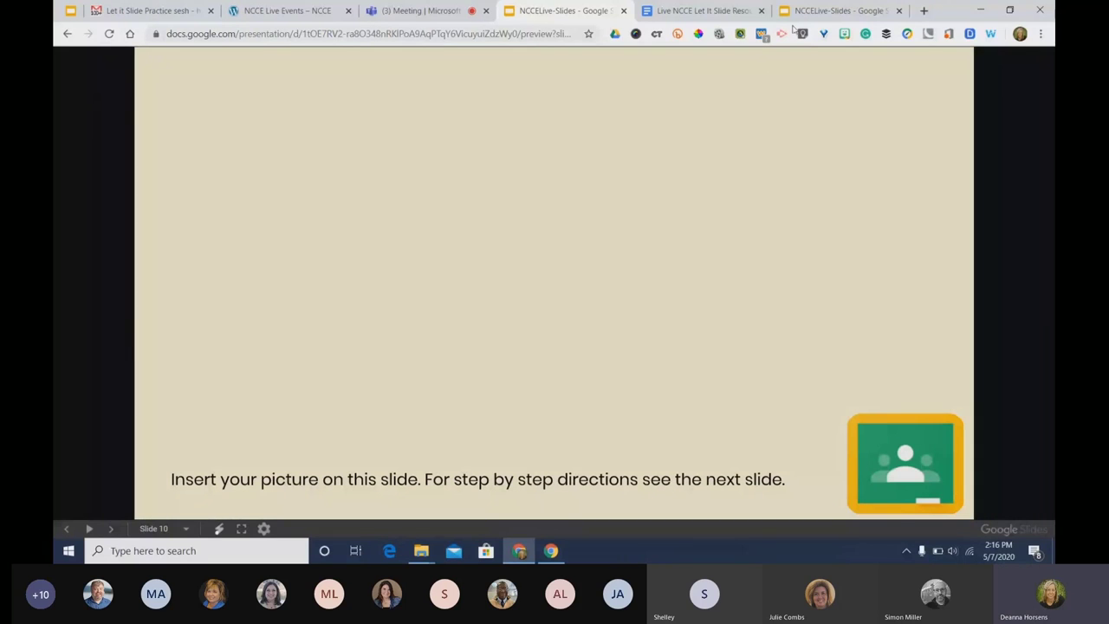
# Advance the preview to Here's How, then switch to the other NCCELive-Slides copy
pyautogui.click(573, 481)
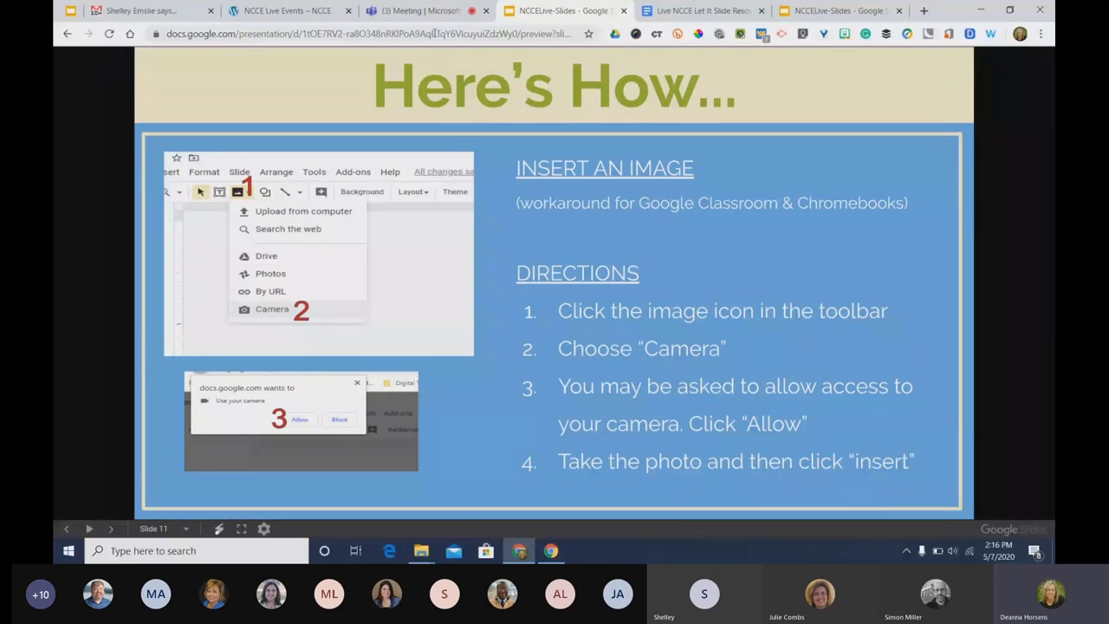
pyautogui.click(820, 11)
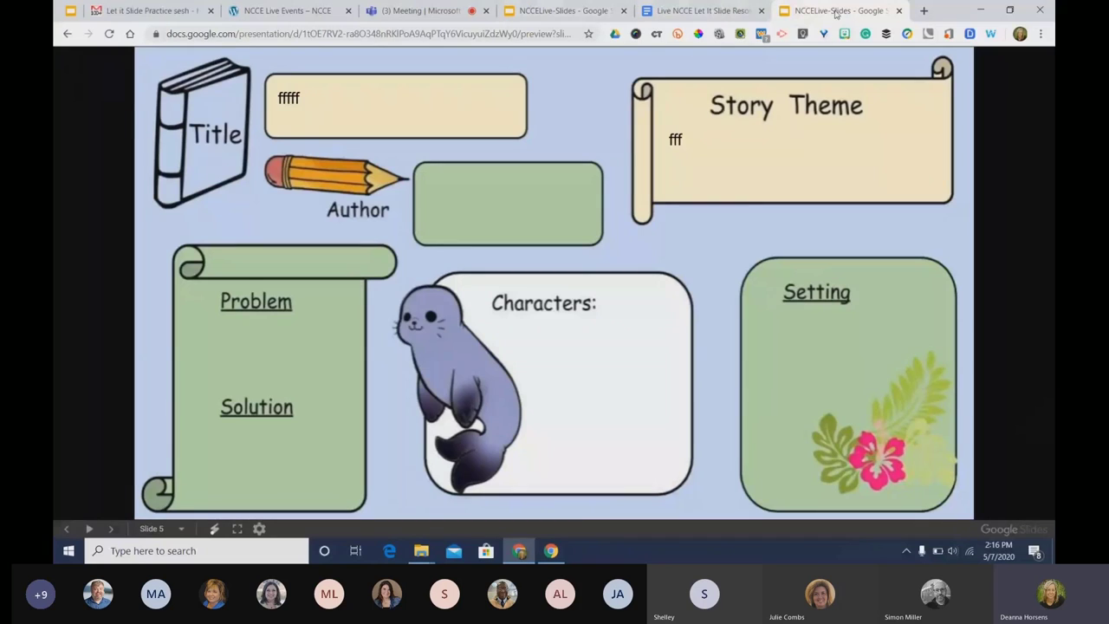
# Close the duplicate story-map copy and reopen NCCELive-Slides in editing view
pyautogui.click(899, 12)
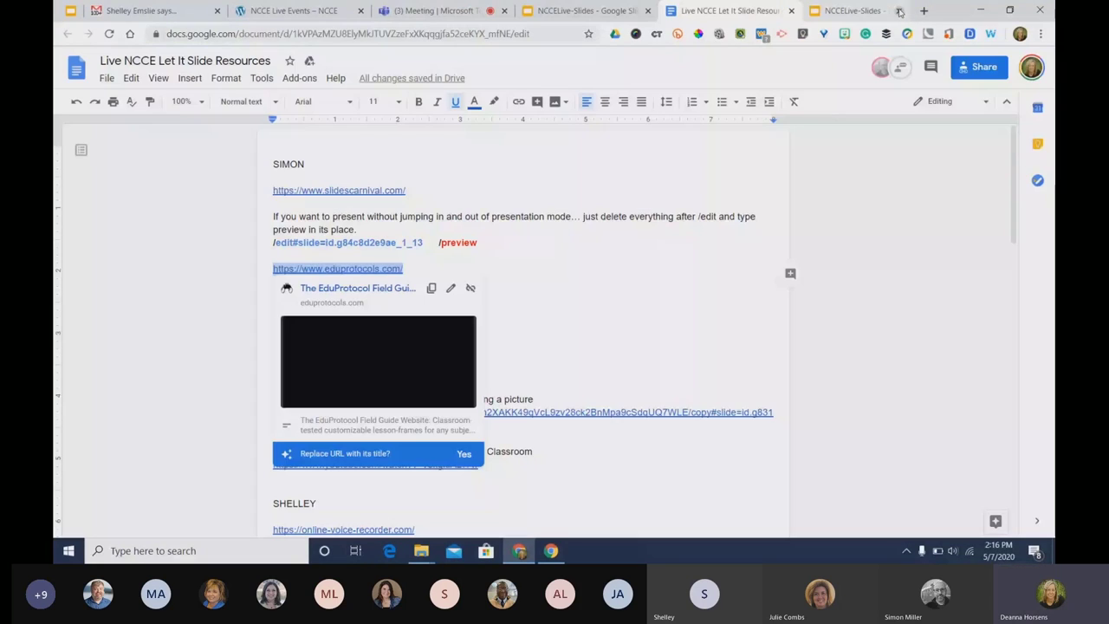
pyautogui.click(783, 11)
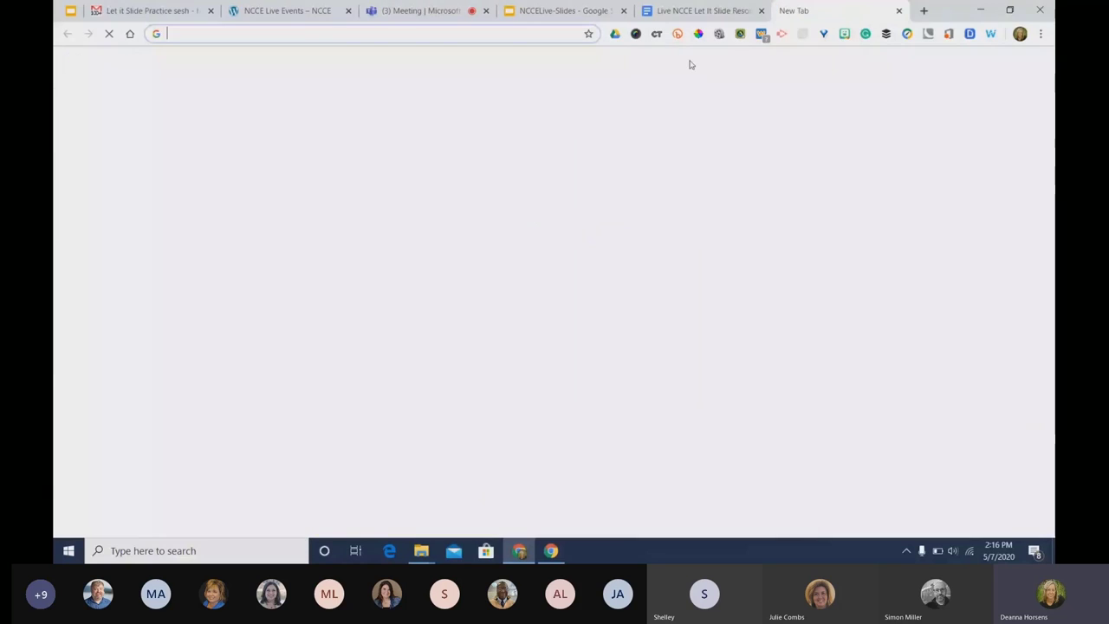
pyautogui.click(555, 10)
pyautogui.click(394, 337)
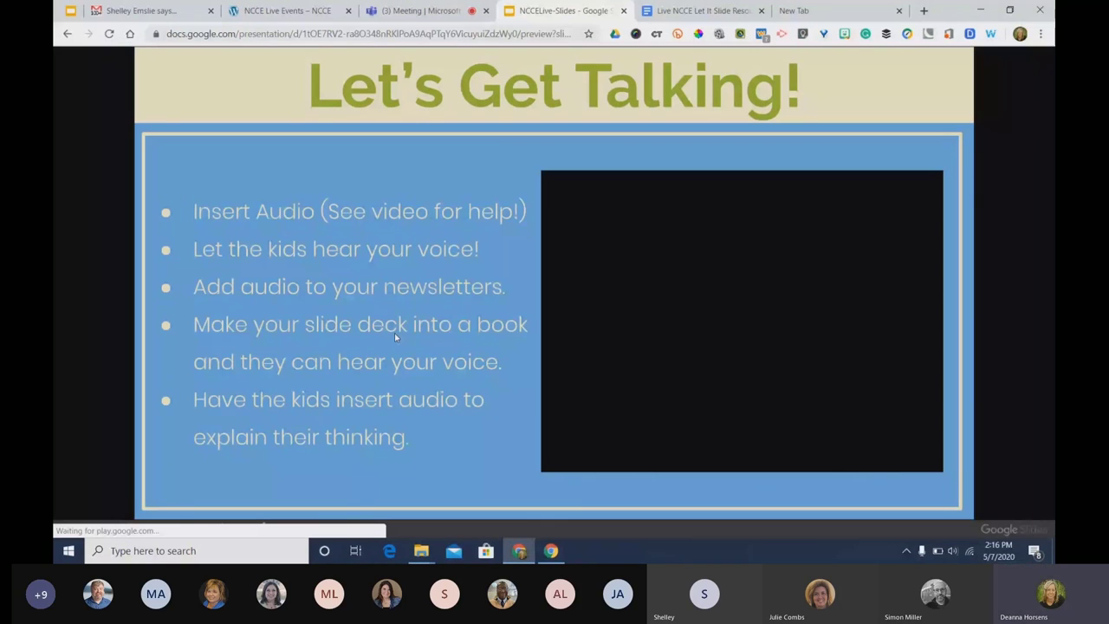
pyautogui.press('Left')
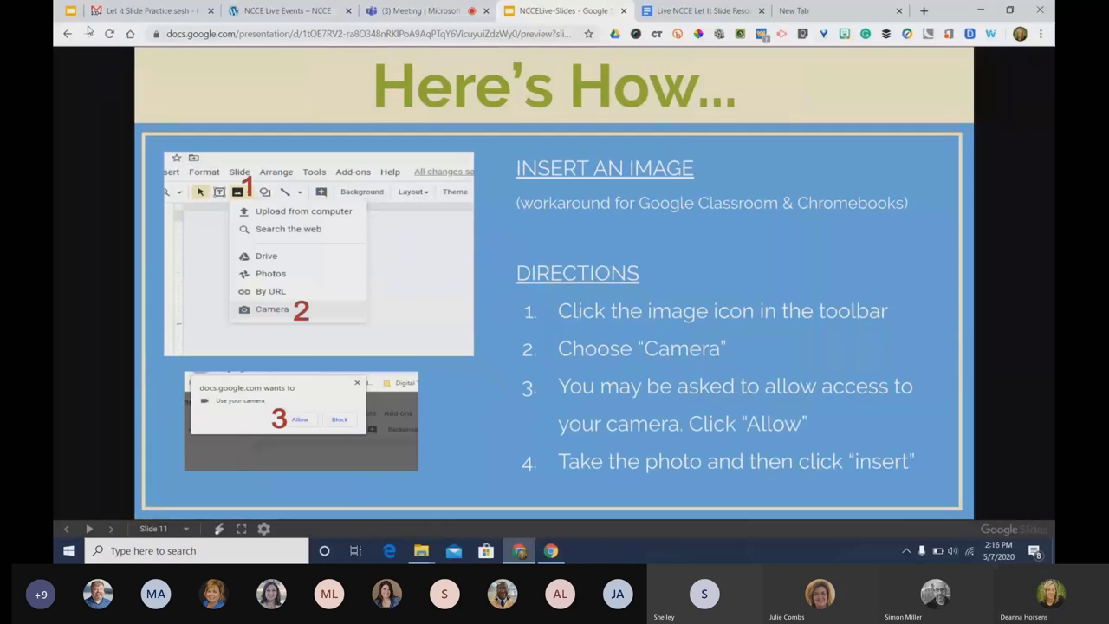
pyautogui.click(68, 33)
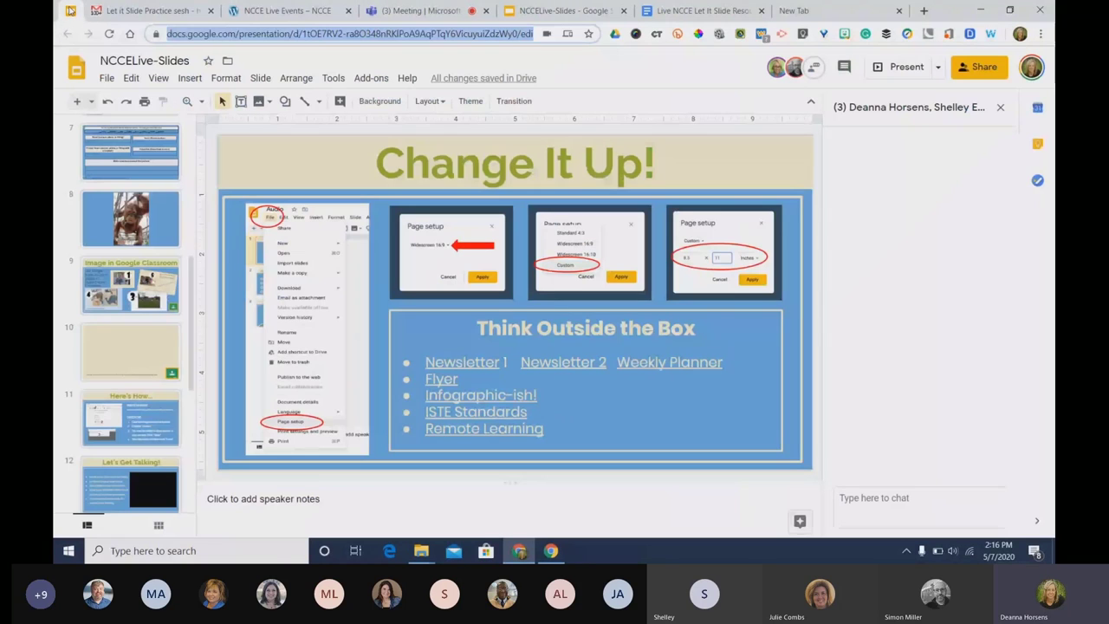
# Insert a webcam snapshot onto slide 10, the picture-insert slide
pyautogui.click(174, 364)
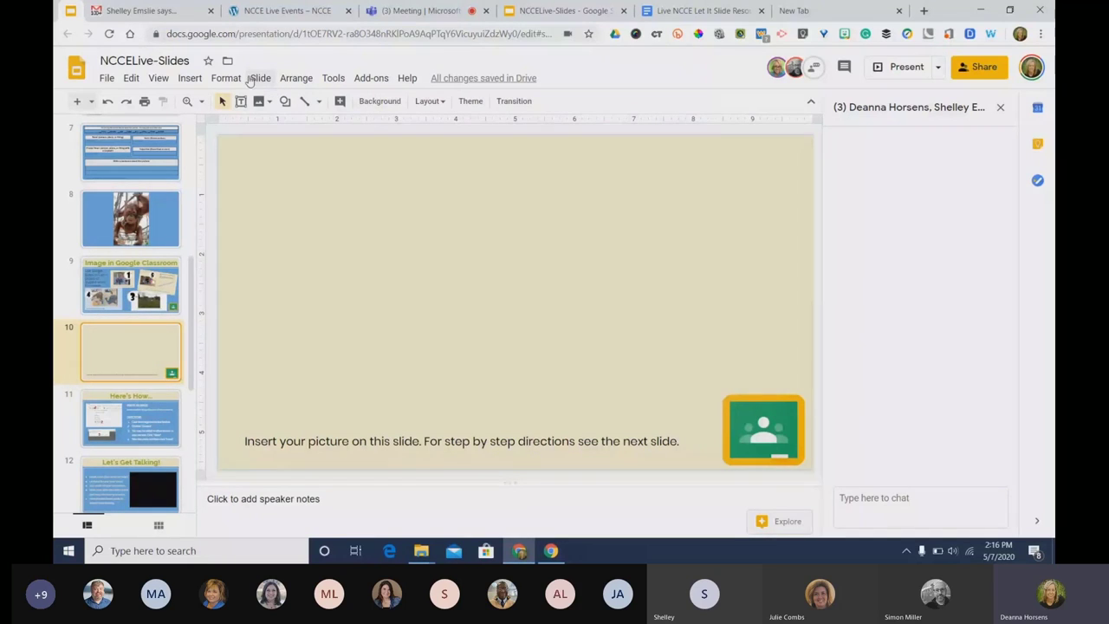
pyautogui.click(191, 80)
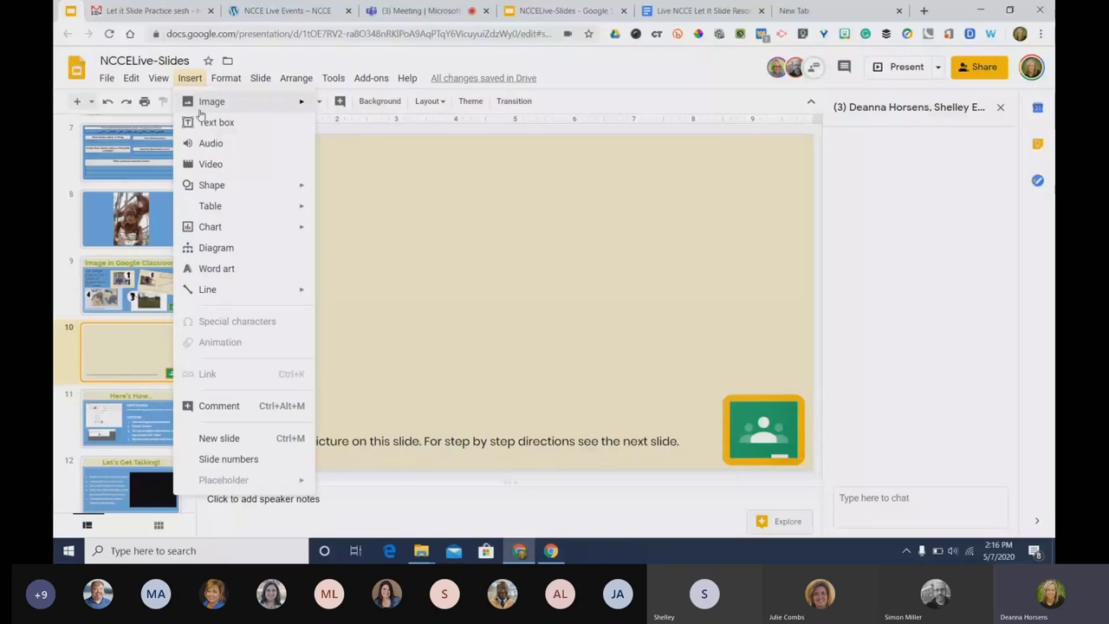
pyautogui.moveTo(211, 102)
pyautogui.click(367, 220)
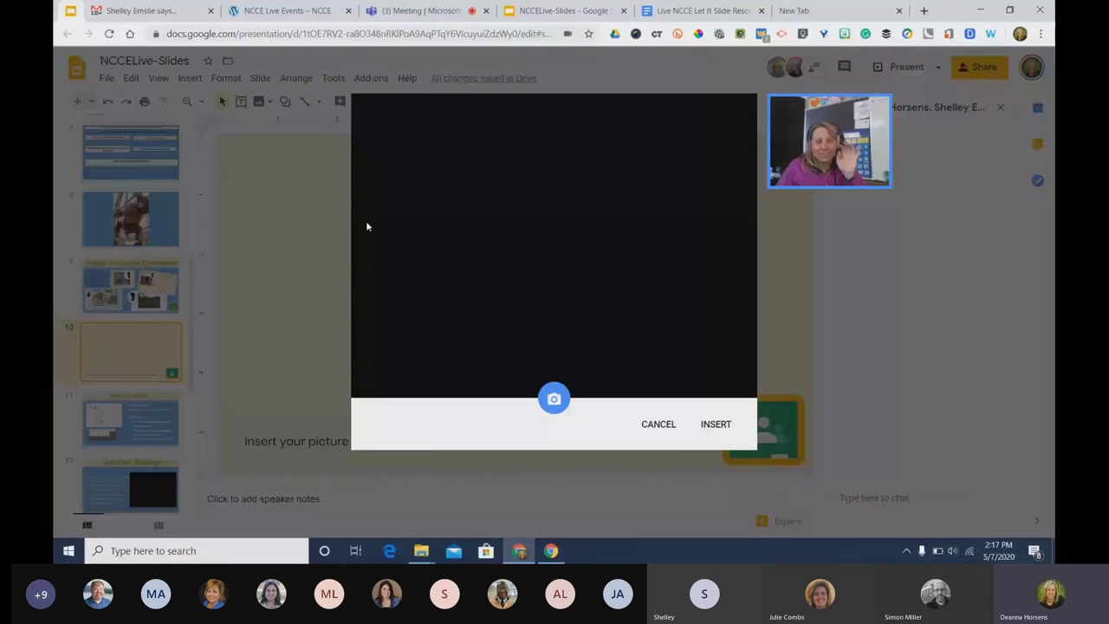
pyautogui.click(556, 400)
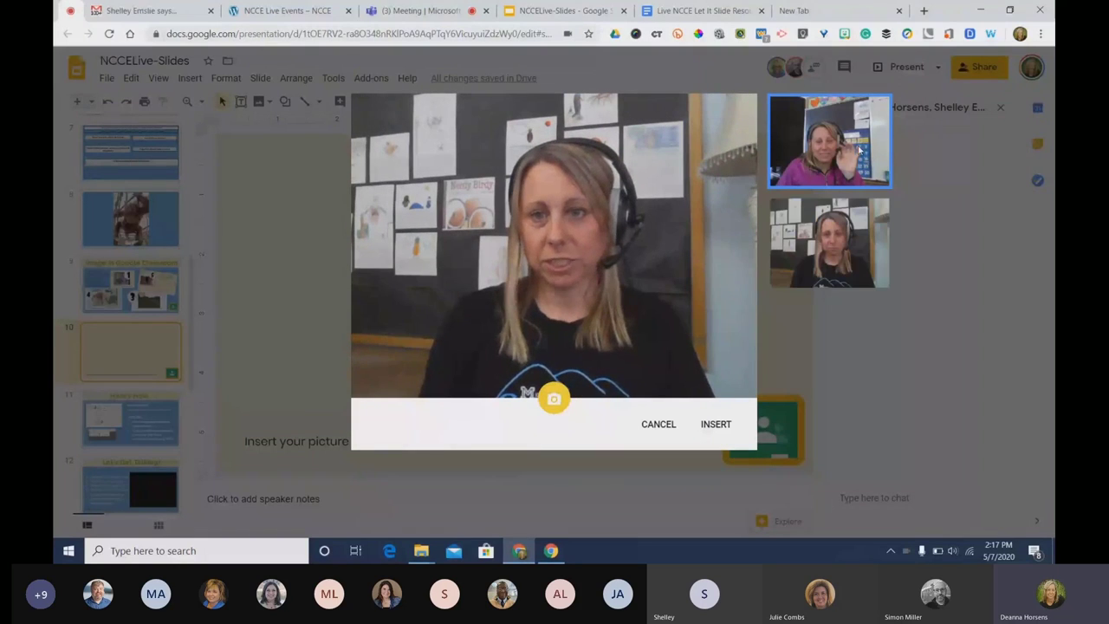
pyautogui.click(712, 426)
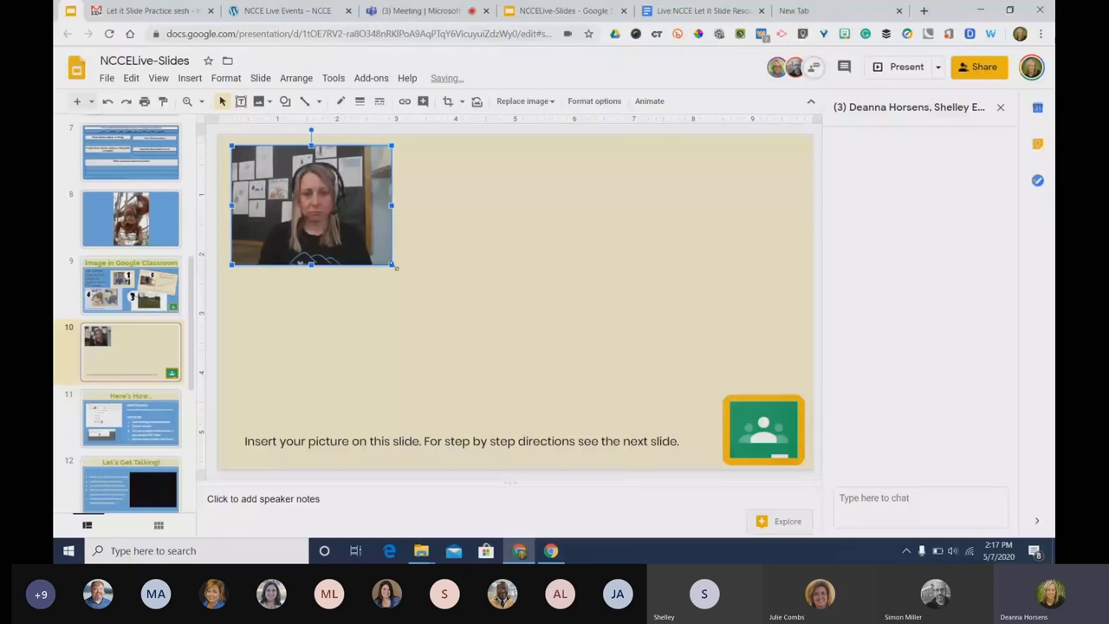
# Enlarge the webcam photo, shift it right along the top, then return to slide 9
pyautogui.moveTo(392, 265); pyautogui.dragTo(610, 428)
pyautogui.moveTo(481, 267); pyautogui.dragTo(557, 262)
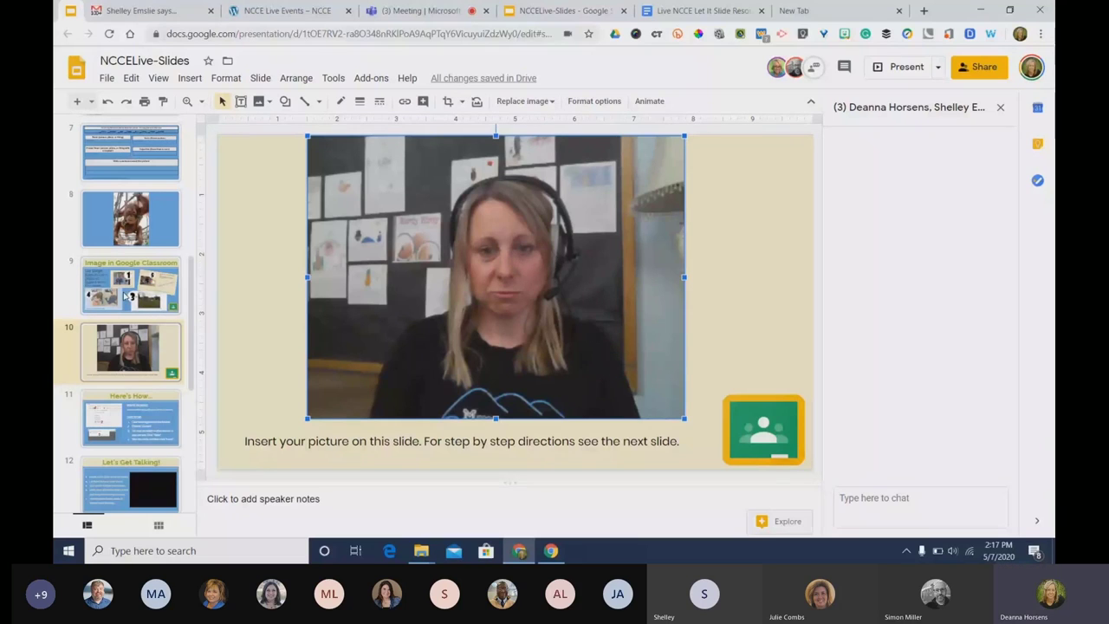
pyautogui.click(125, 297)
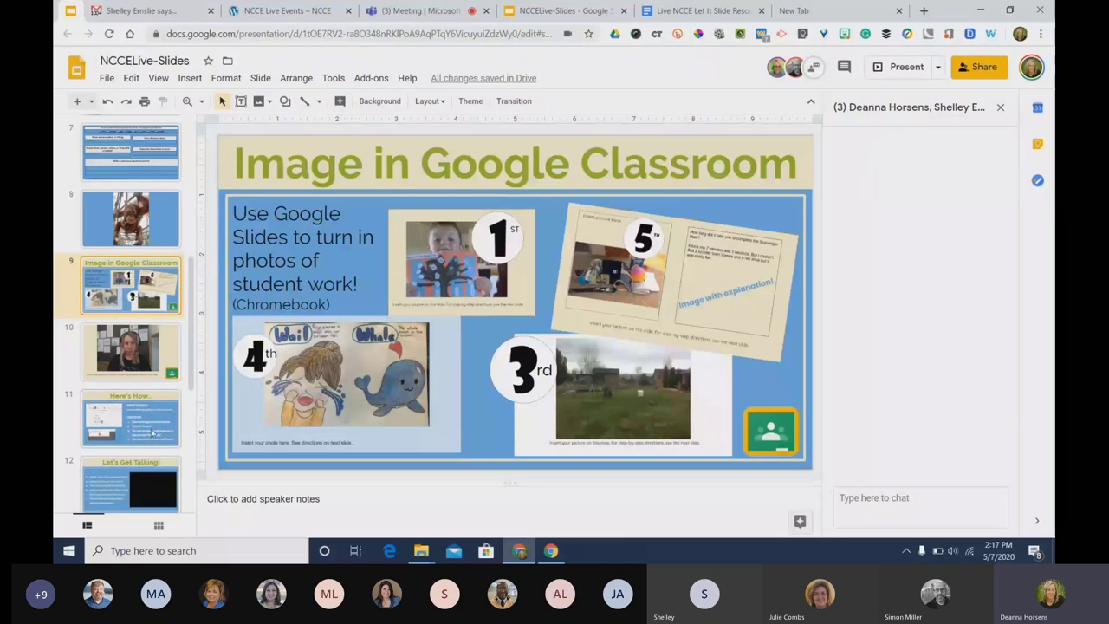
# Present the deck from slide 11, Here's How..., and advance to slide 12, Let's Get Talking!
pyautogui.press('Down')
pyautogui.press('Down')
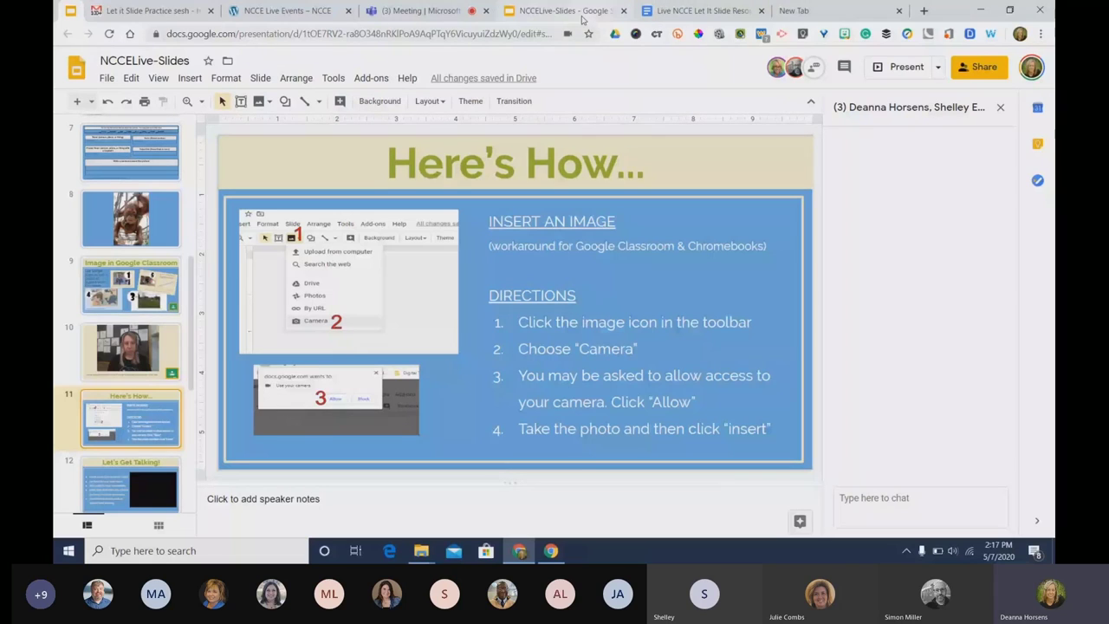
pyautogui.hotkey('ctrl', 'F5')
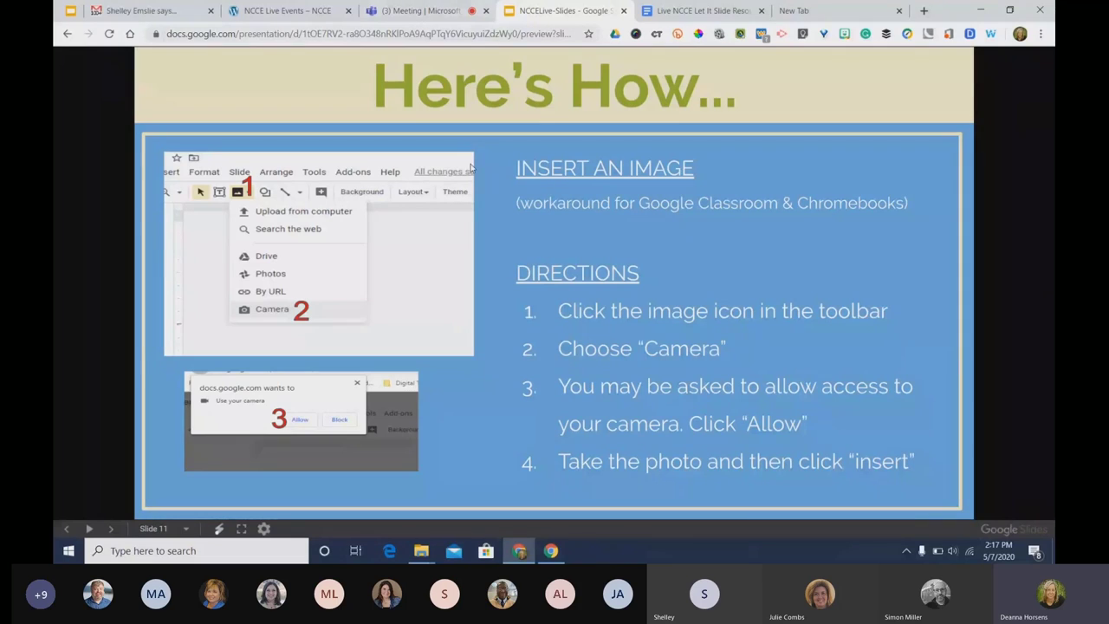
pyautogui.press('Right')
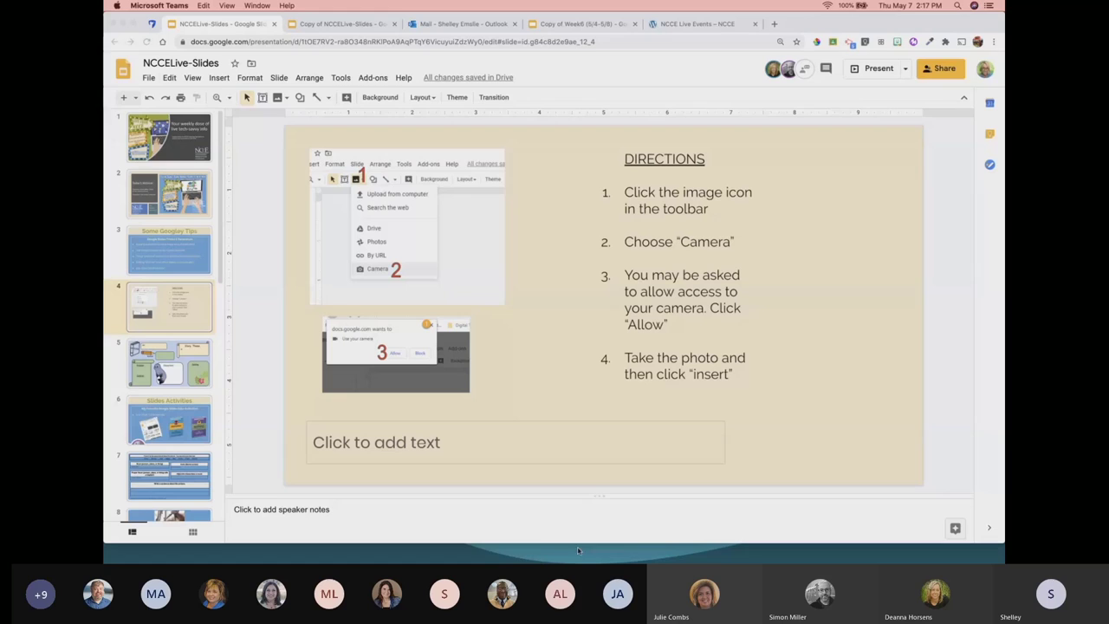
# Browse down through the NCCELive-Slides deck's slide thumbnails
pyautogui.click(578, 550)
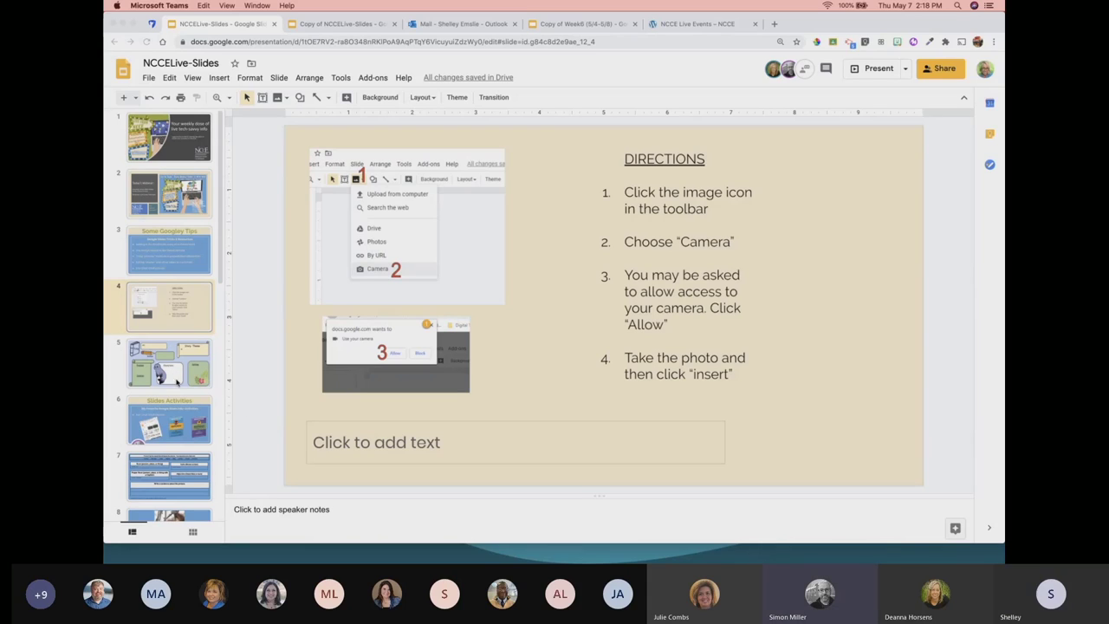
pyautogui.scroll(-5, 183, 484)
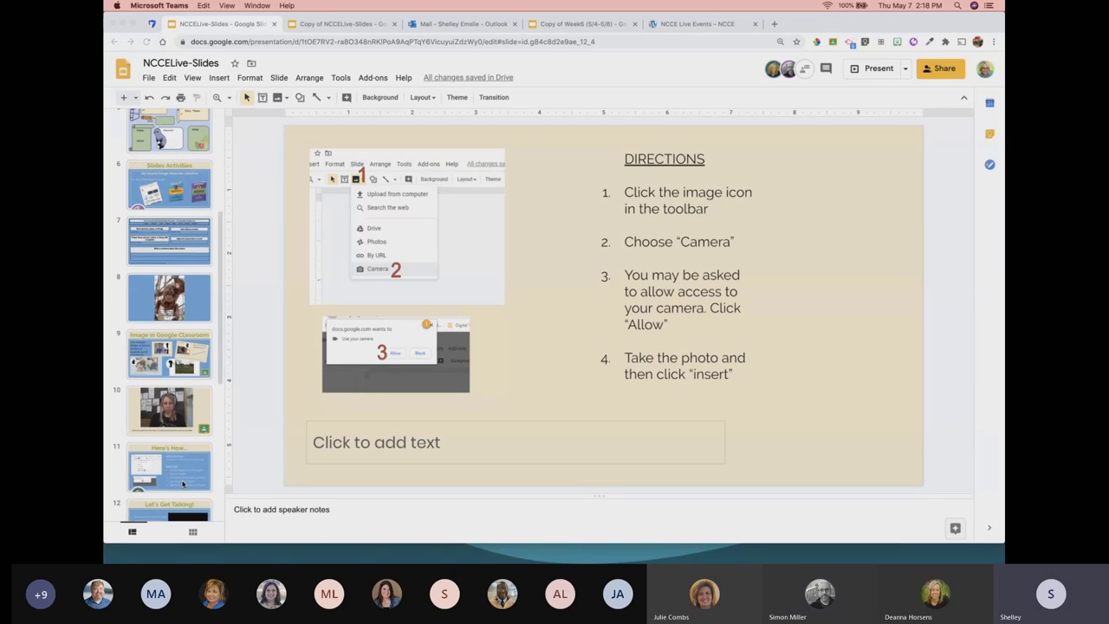
pyautogui.scroll(-3, 173, 477)
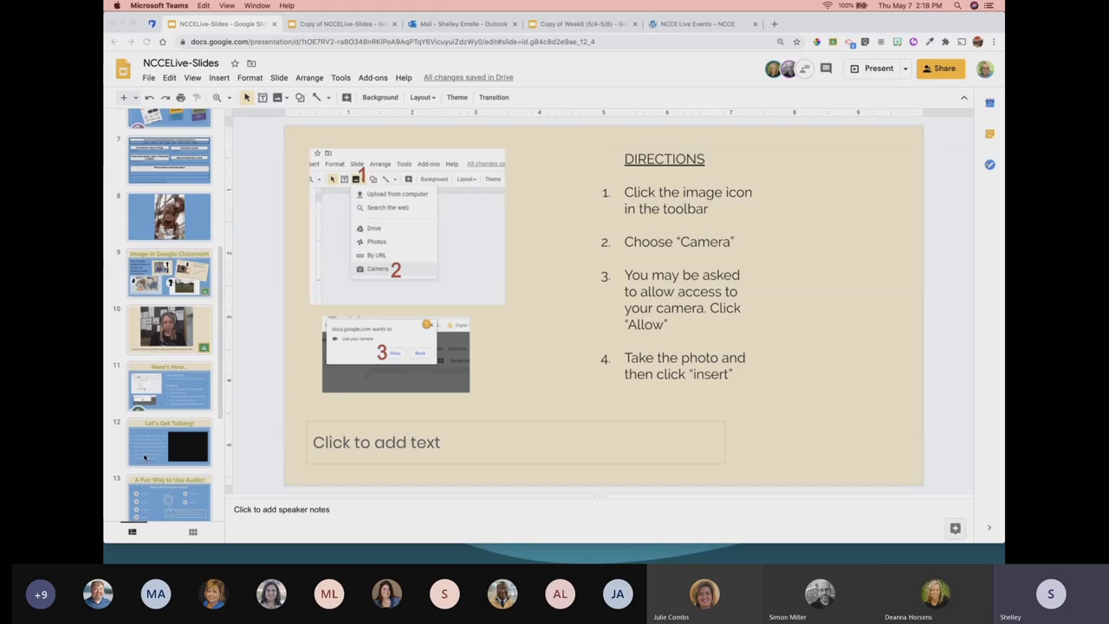
# In the copied deck's preview, jump to slides 7 and 9, then step forward to slide 12
pyautogui.click(329, 29)
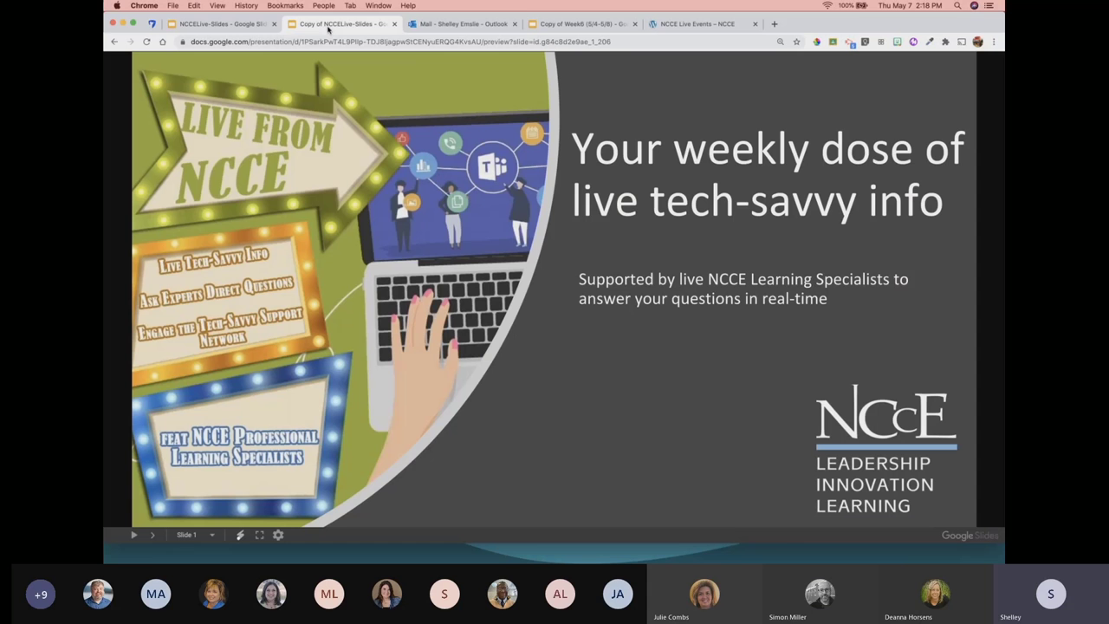
pyautogui.click(186, 539)
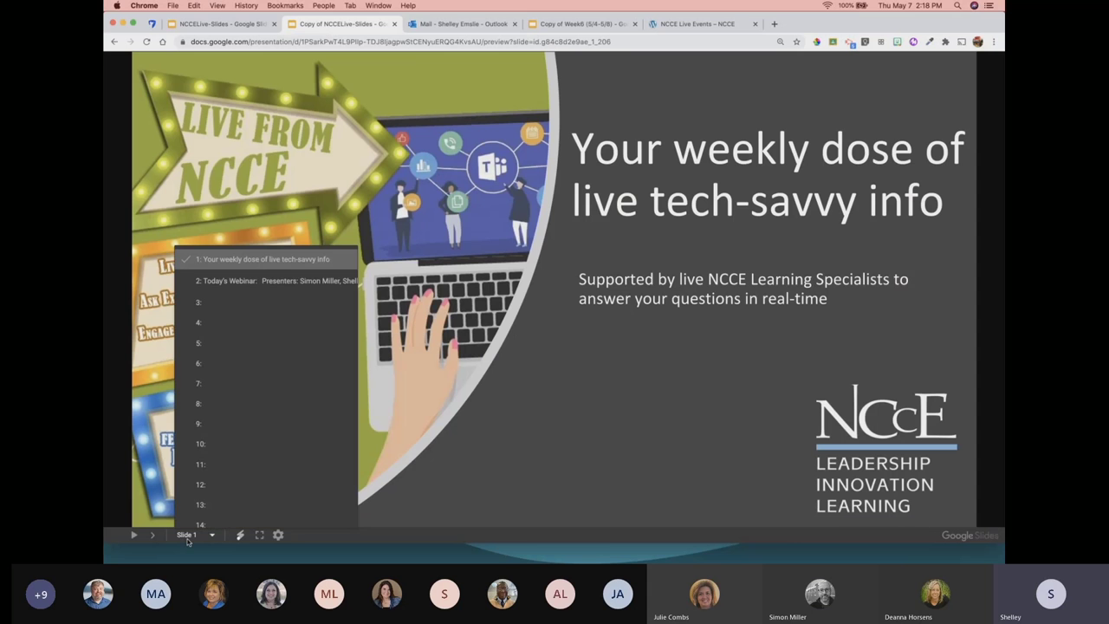
pyautogui.click(195, 390)
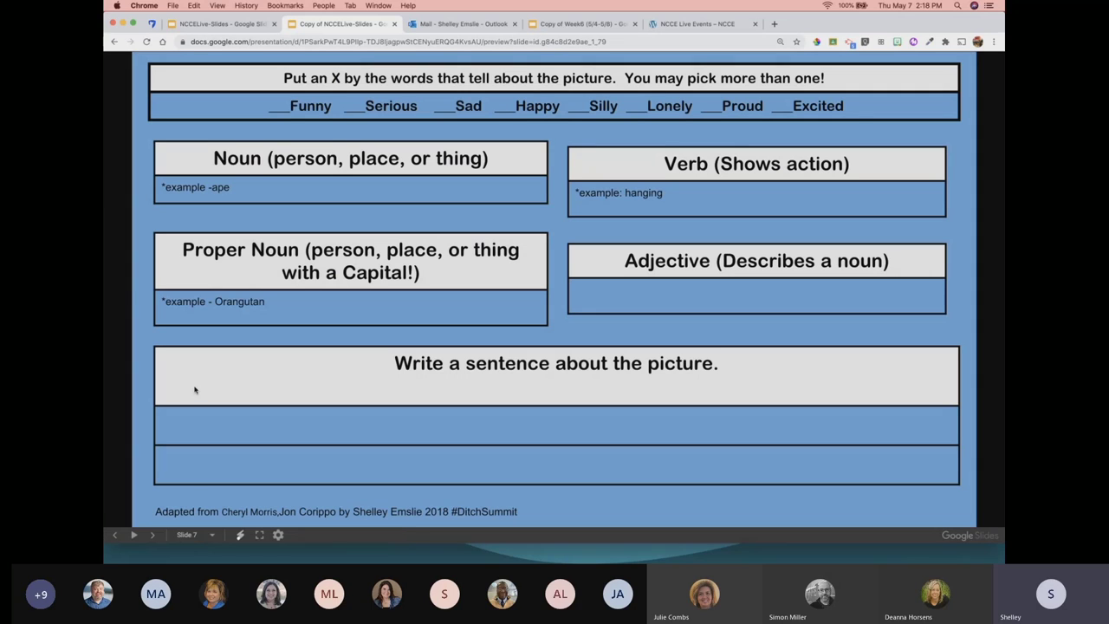
pyautogui.click(190, 535)
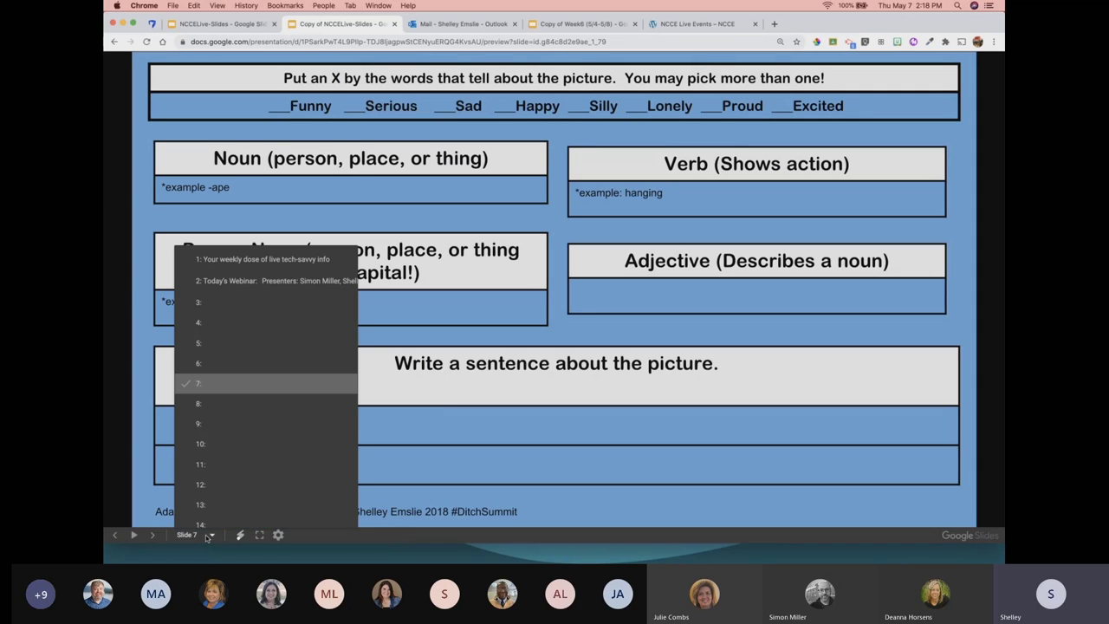
pyautogui.click(196, 427)
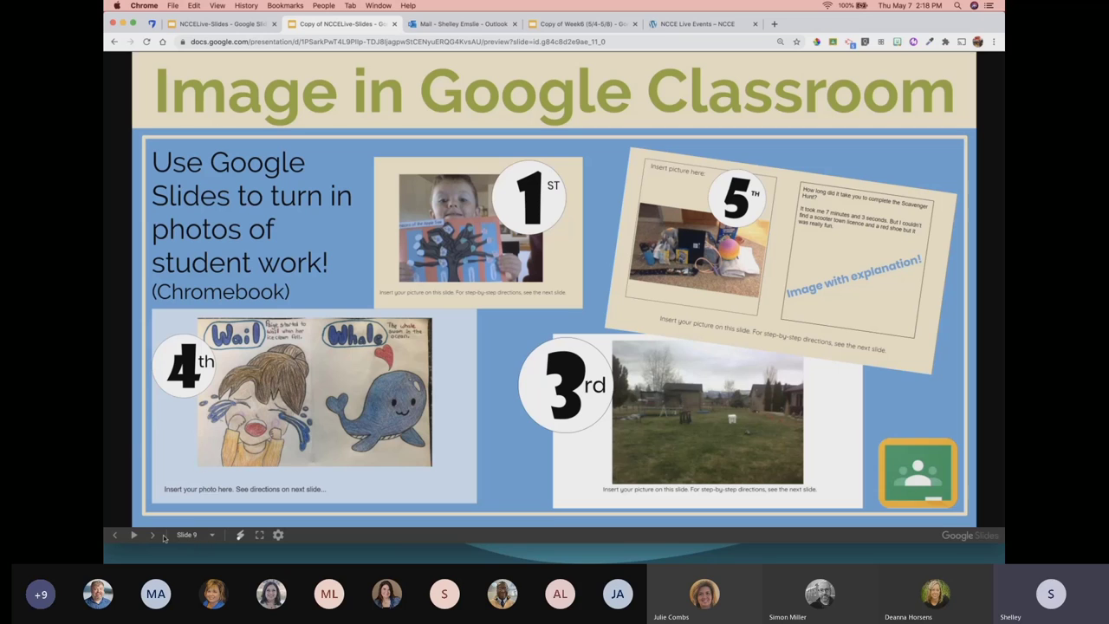
pyautogui.click(154, 536)
pyautogui.click(153, 536)
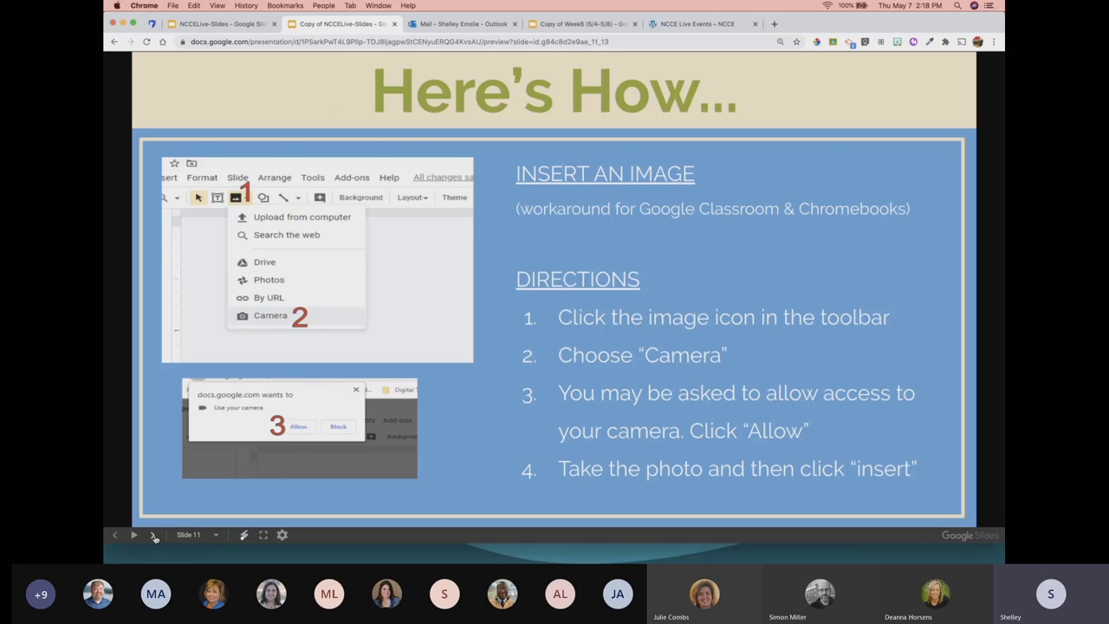
pyautogui.click(154, 536)
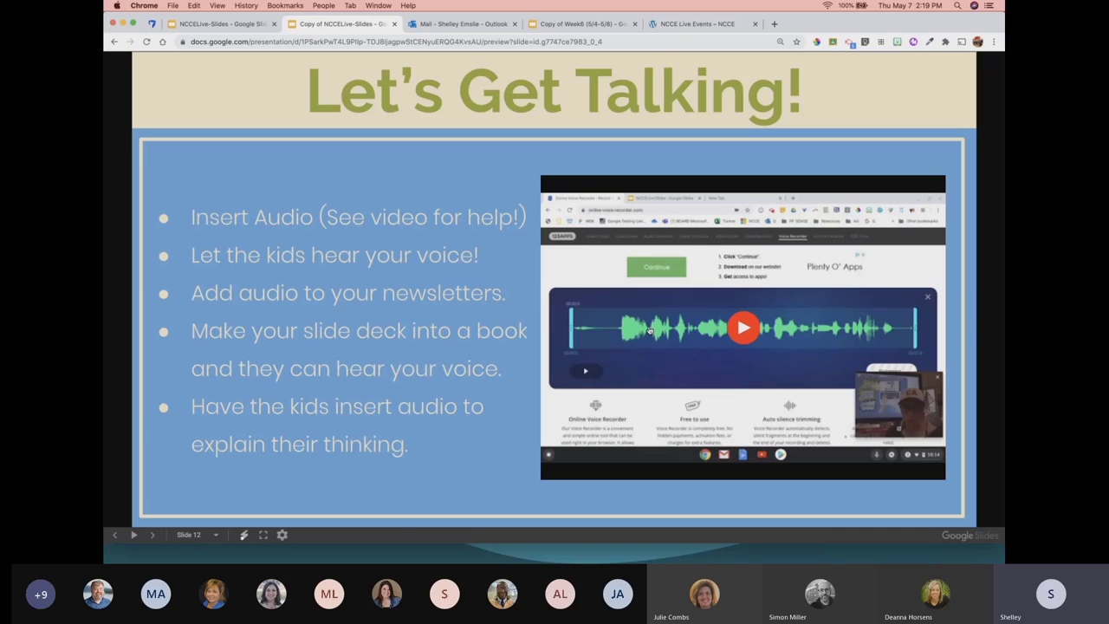
# Advance to slide 13, A Fun Way to Use Audio!, and play the Sound 3 clip
pyautogui.press('Right')
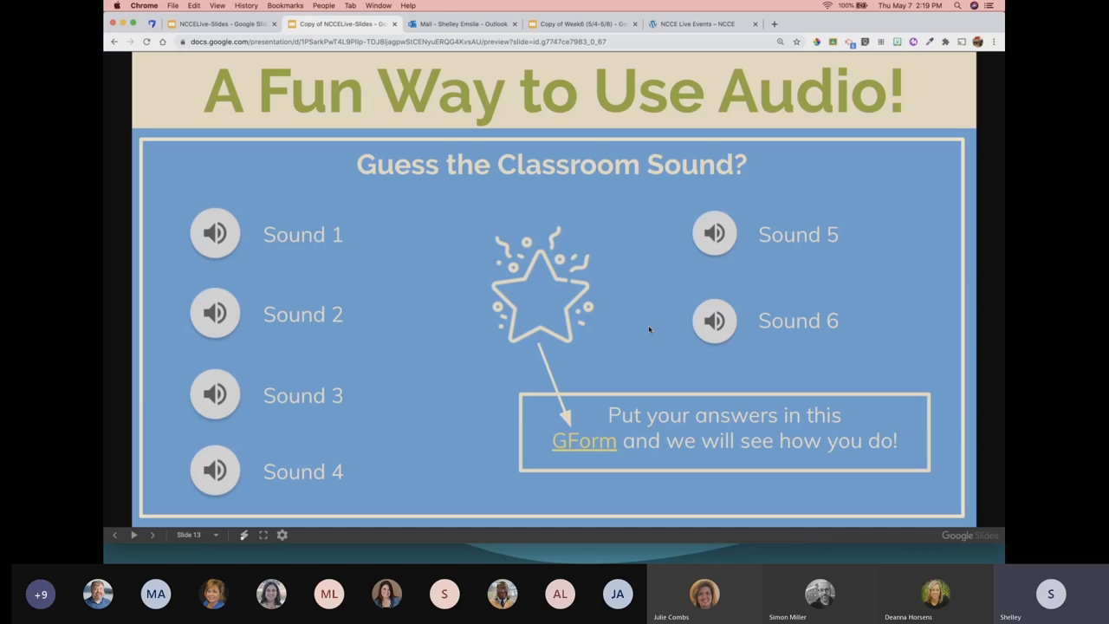
pyautogui.moveTo(236, 390)
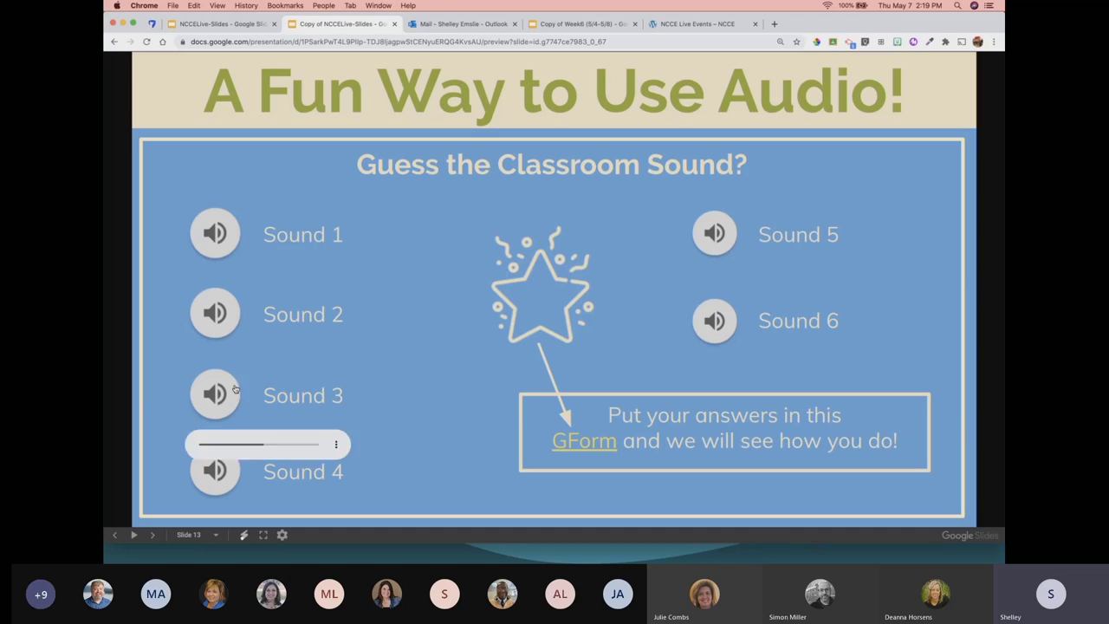
pyautogui.click(199, 443)
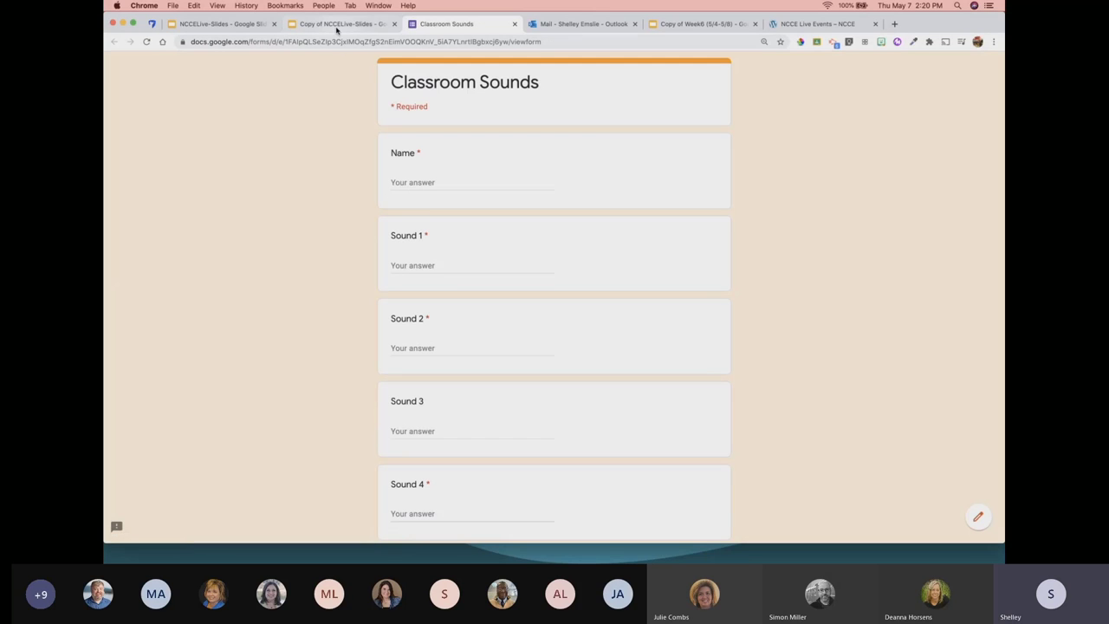
# Back in the deck preview, play and pause Sound 6, then advance to slide 14, Change It Up!
pyautogui.click(336, 26)
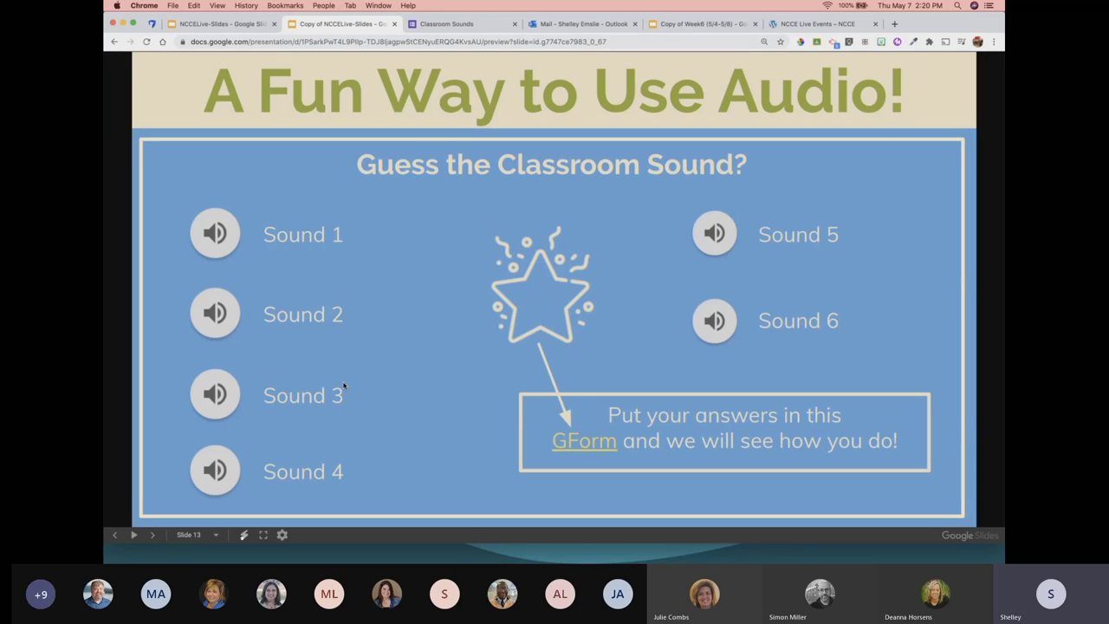
pyautogui.click(714, 321)
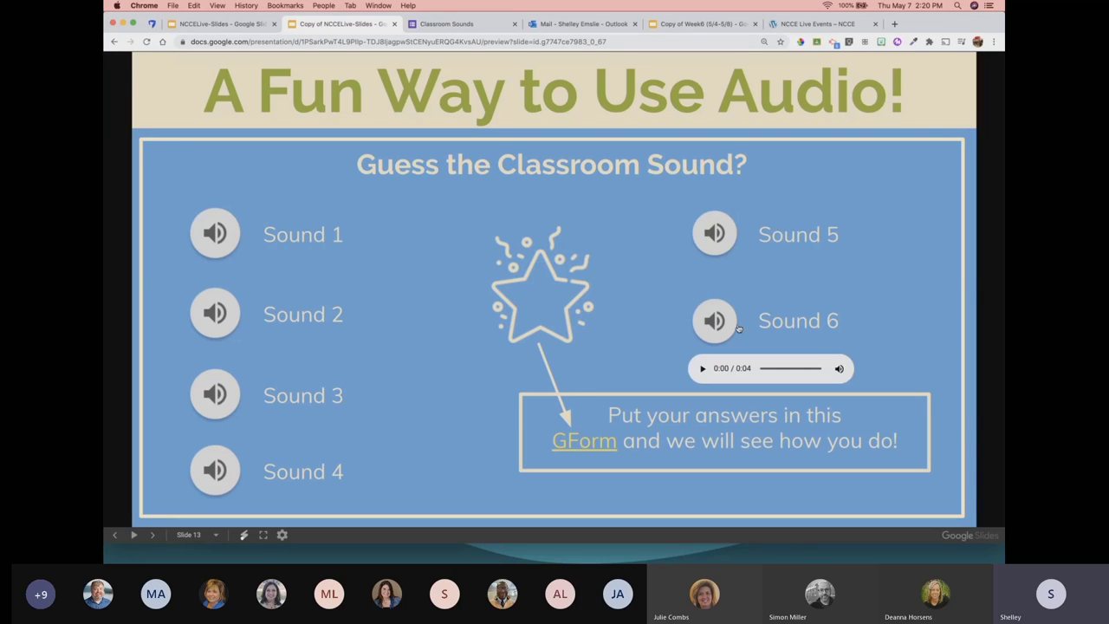
pyautogui.click(701, 370)
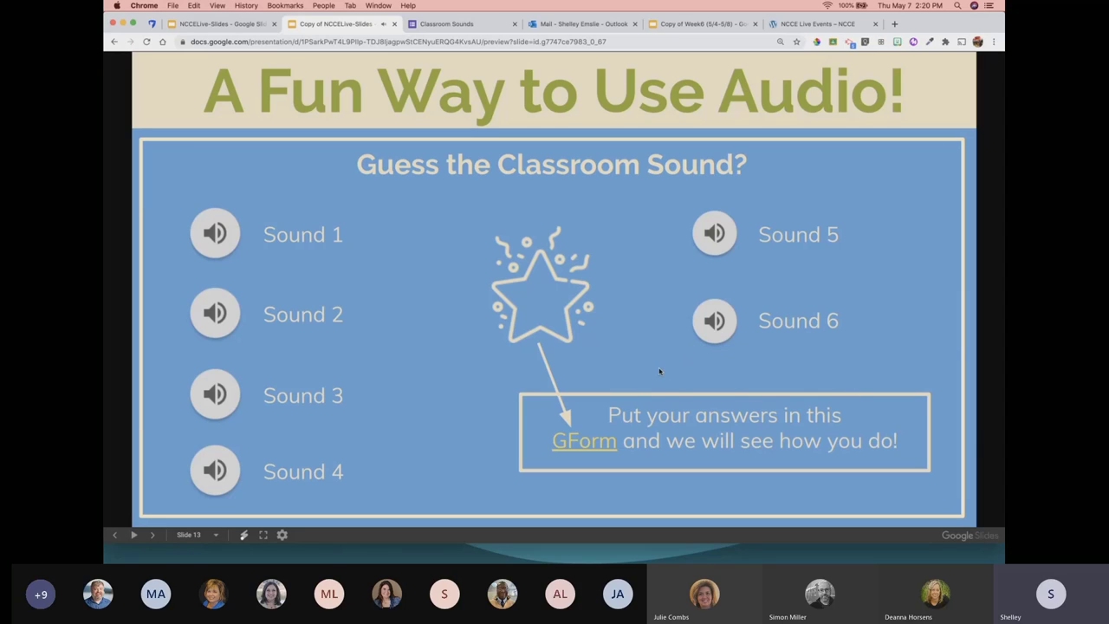
pyautogui.click(703, 368)
pyautogui.click(152, 536)
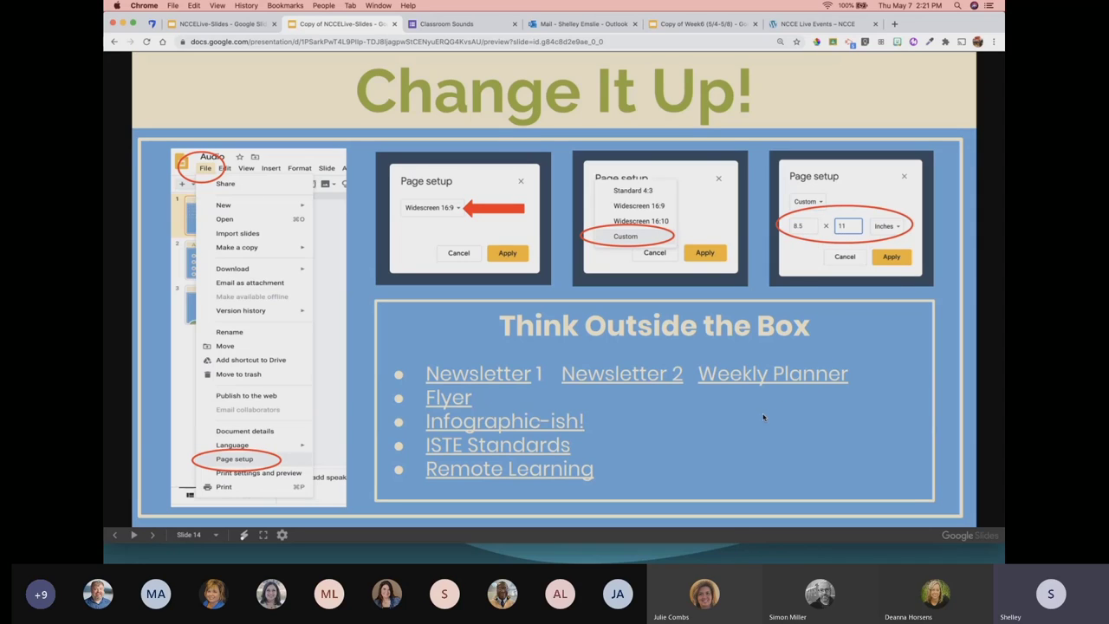
# Open the Newsletter 1 example deck, view its Book Report and schedule slides, then return to the preview
pyautogui.click(483, 375)
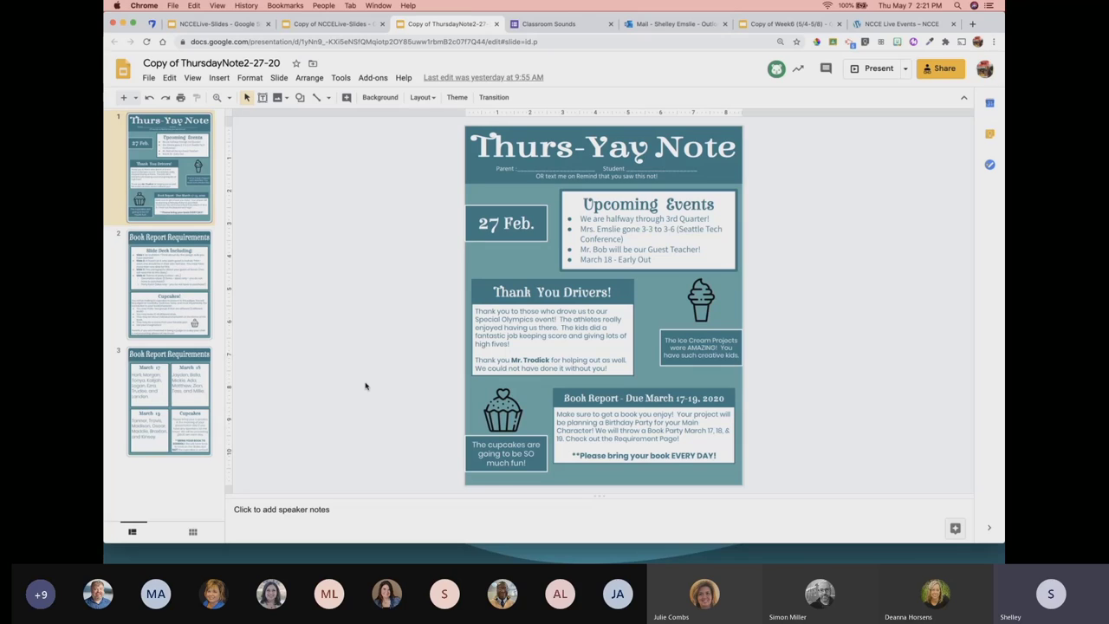
pyautogui.click(187, 309)
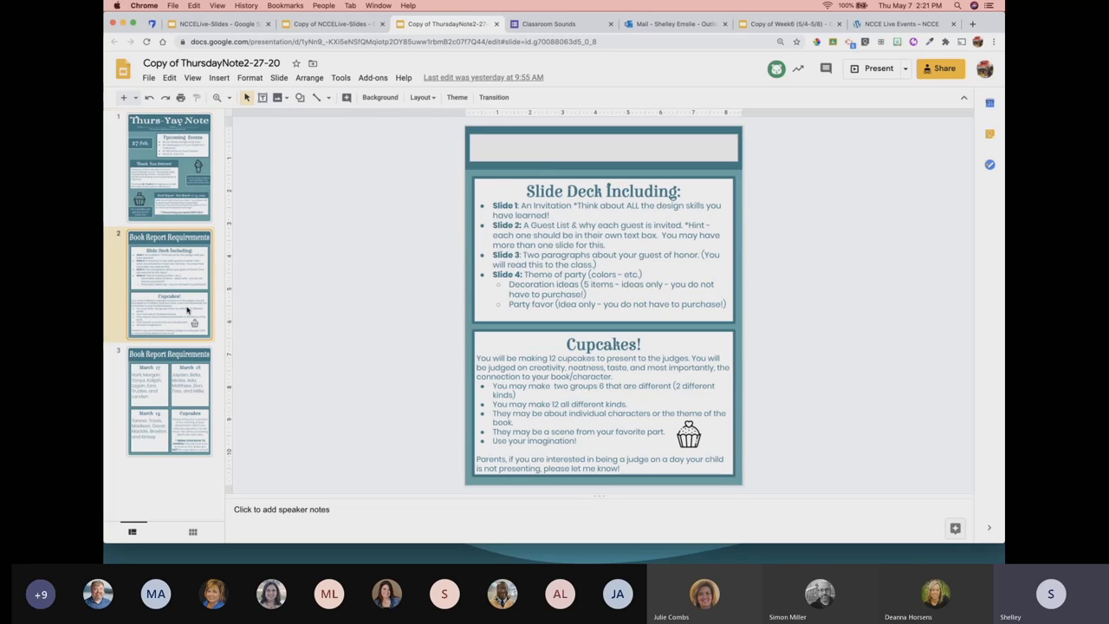
pyautogui.click(174, 397)
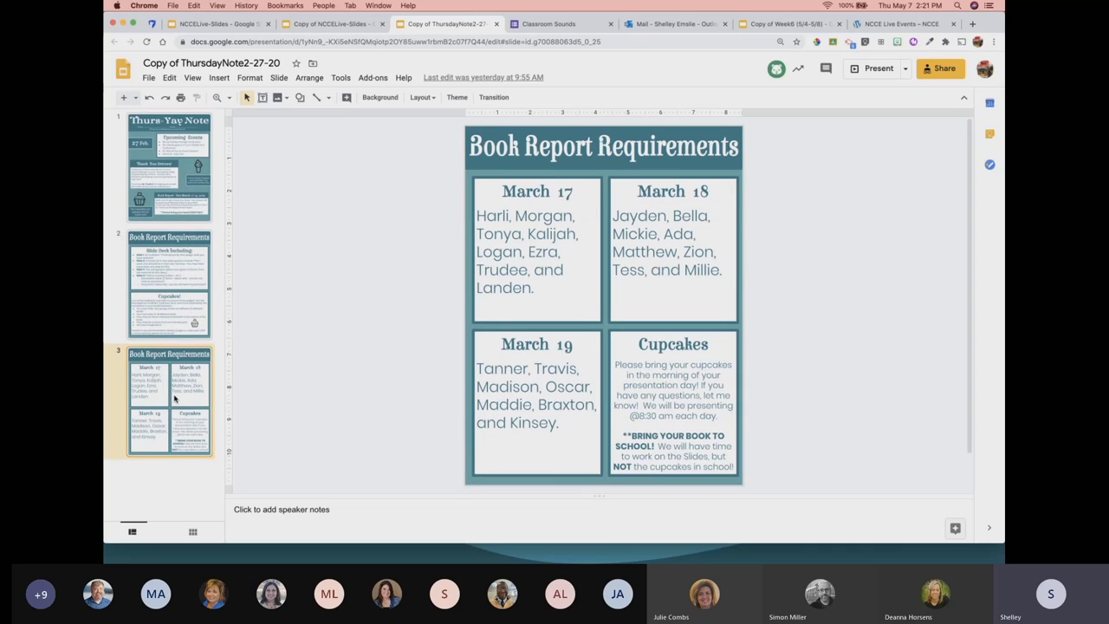
pyautogui.click(160, 199)
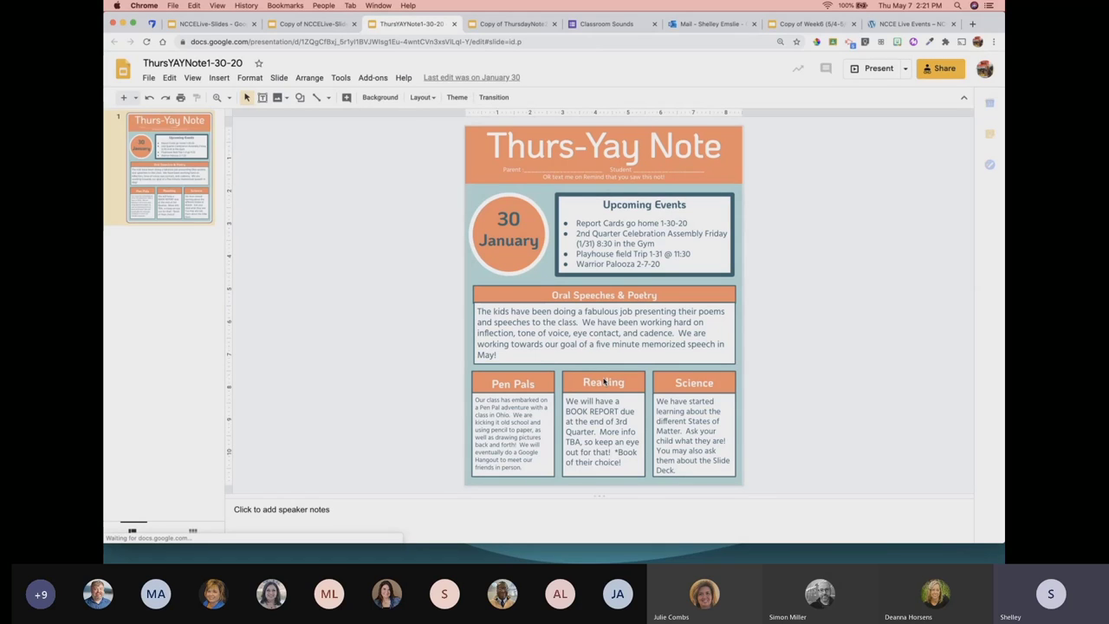
pyautogui.click(305, 24)
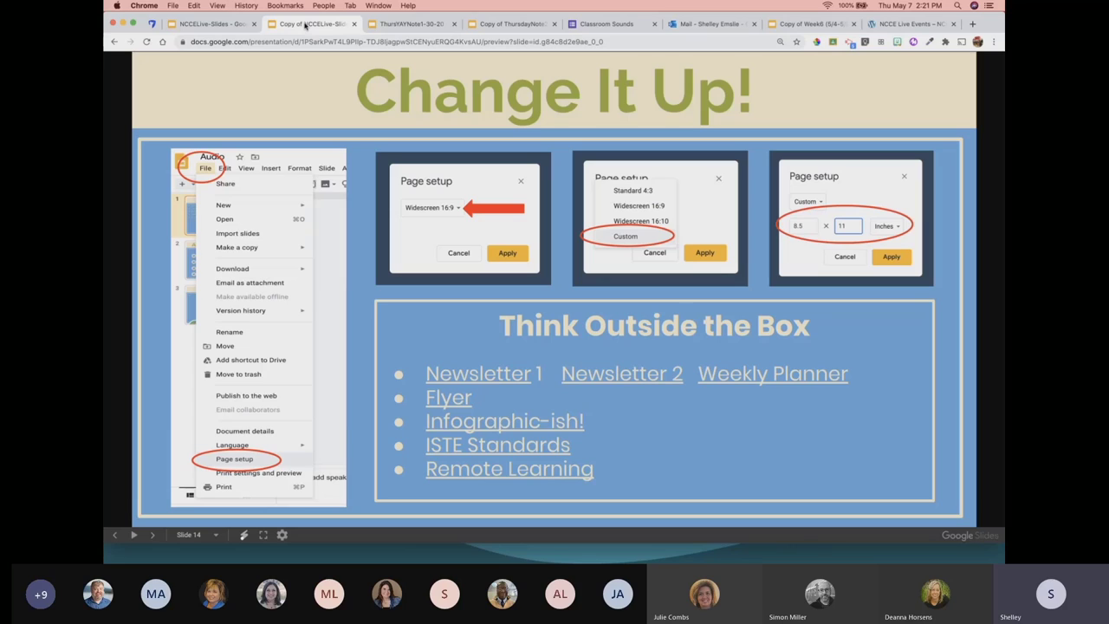
# Open the Weekly Planner example deck, view its TO DO! slide, then return to the preview
pyautogui.click(735, 380)
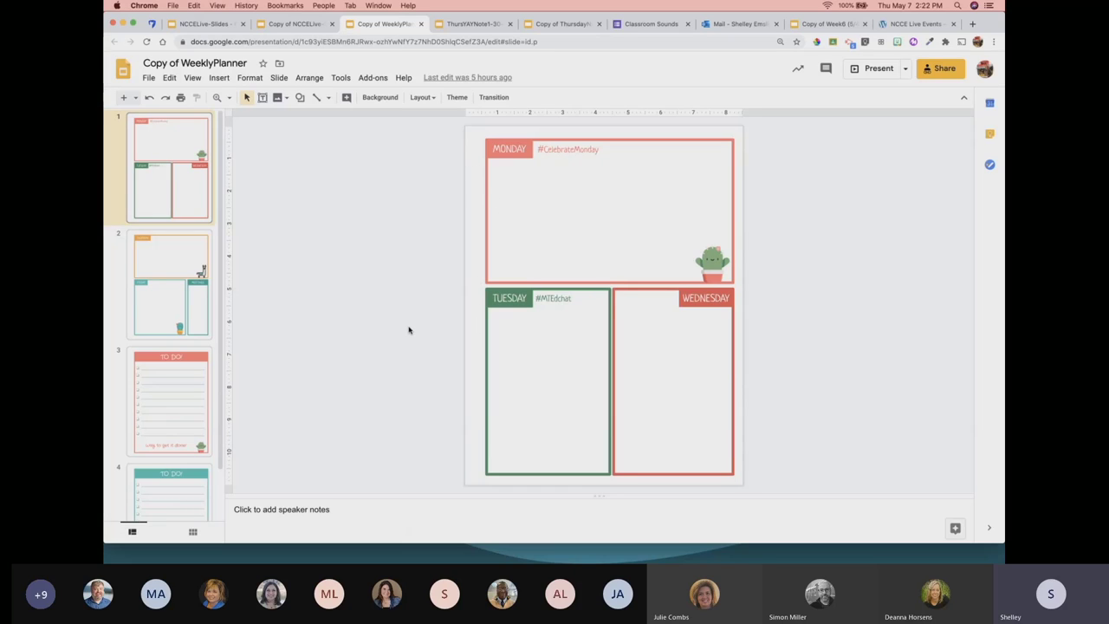
pyautogui.click(191, 383)
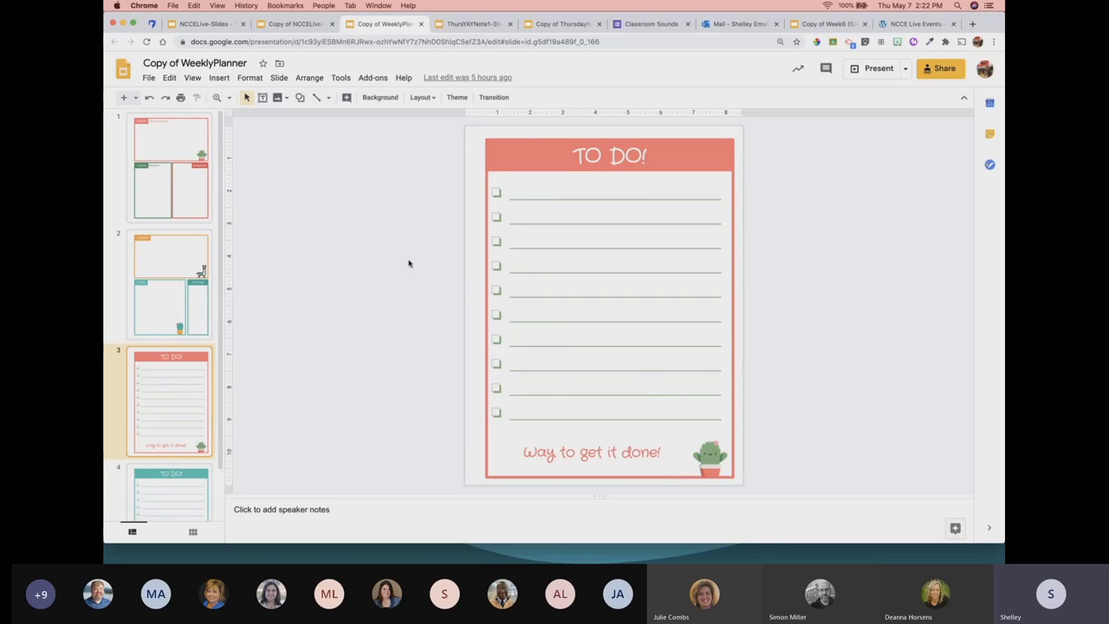
pyautogui.click(310, 26)
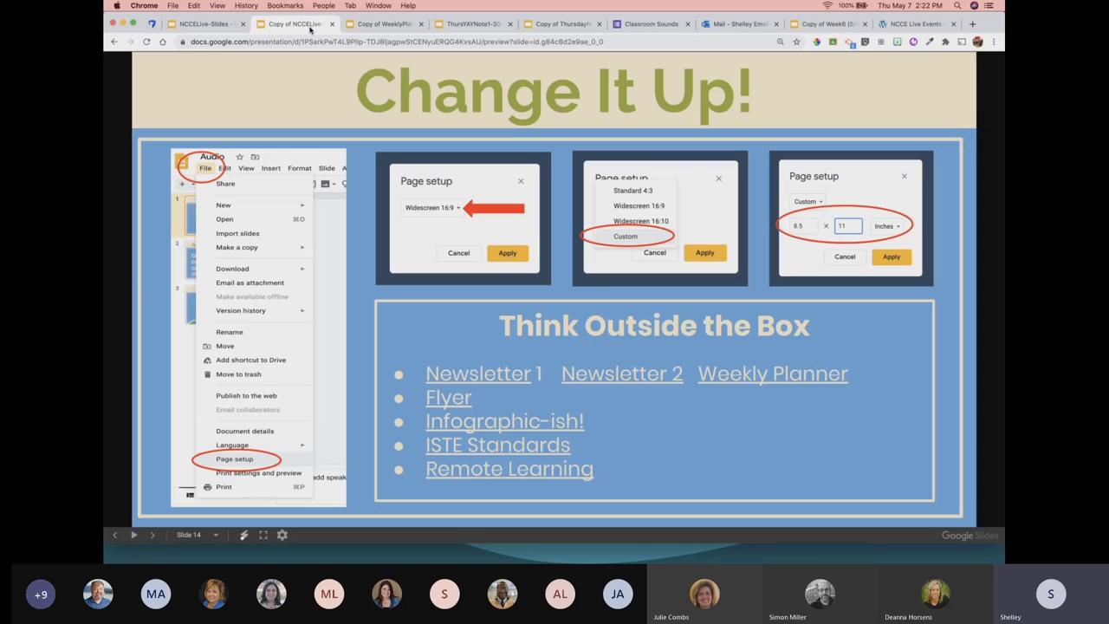
# Open the Cinco de Mayo Parade flyer deck and nudge its narrow text box rightward
pyautogui.click(459, 376)
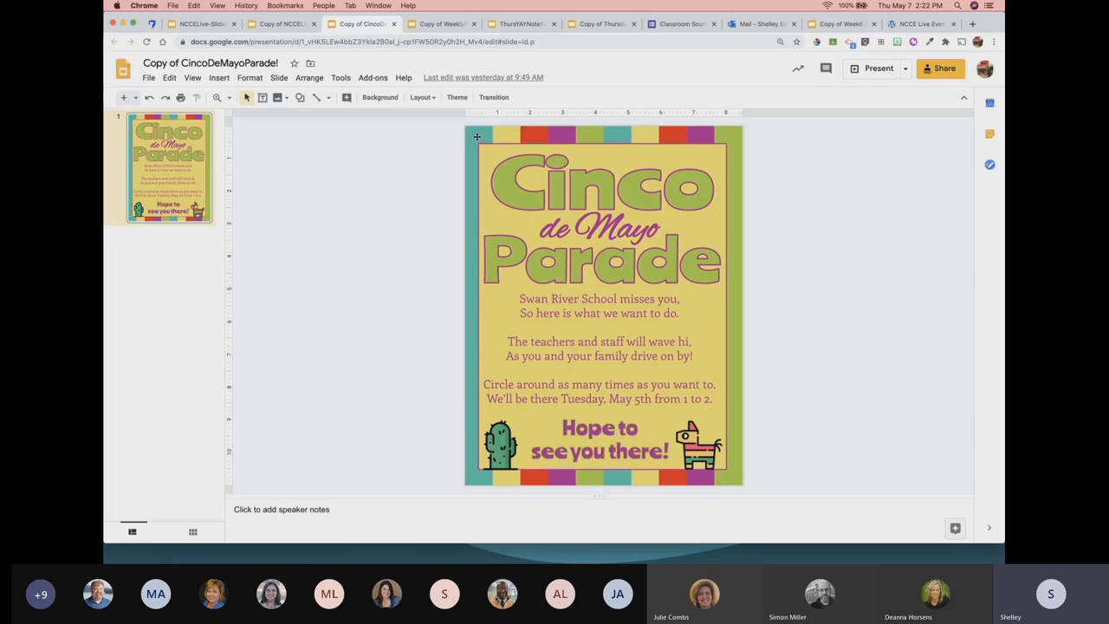
pyautogui.moveTo(476, 136); pyautogui.dragTo(506, 136)
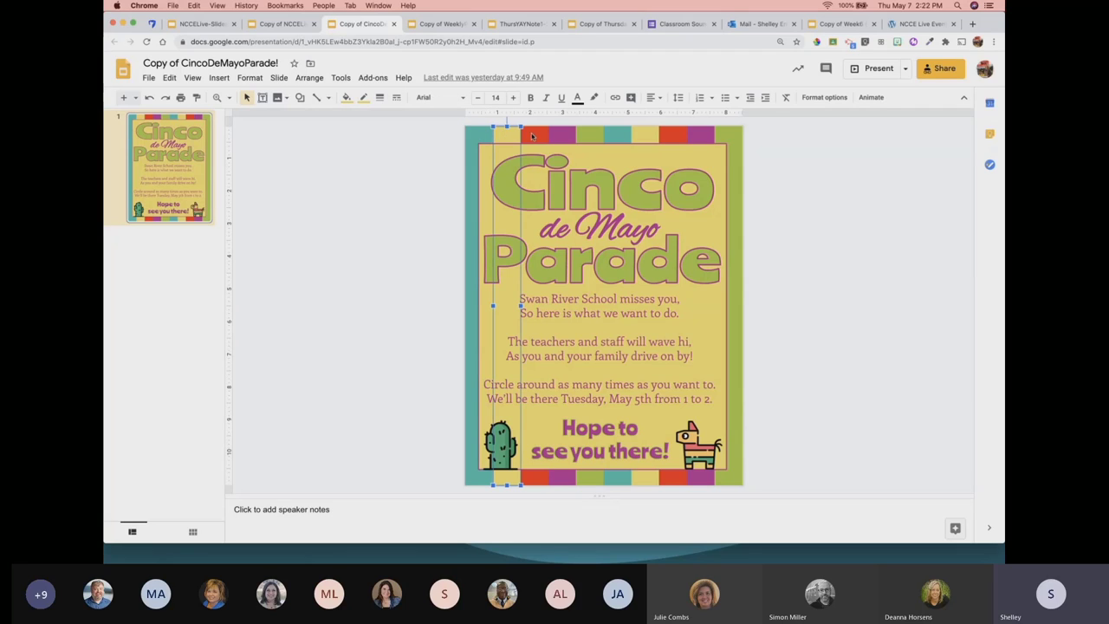
pyautogui.click(393, 216)
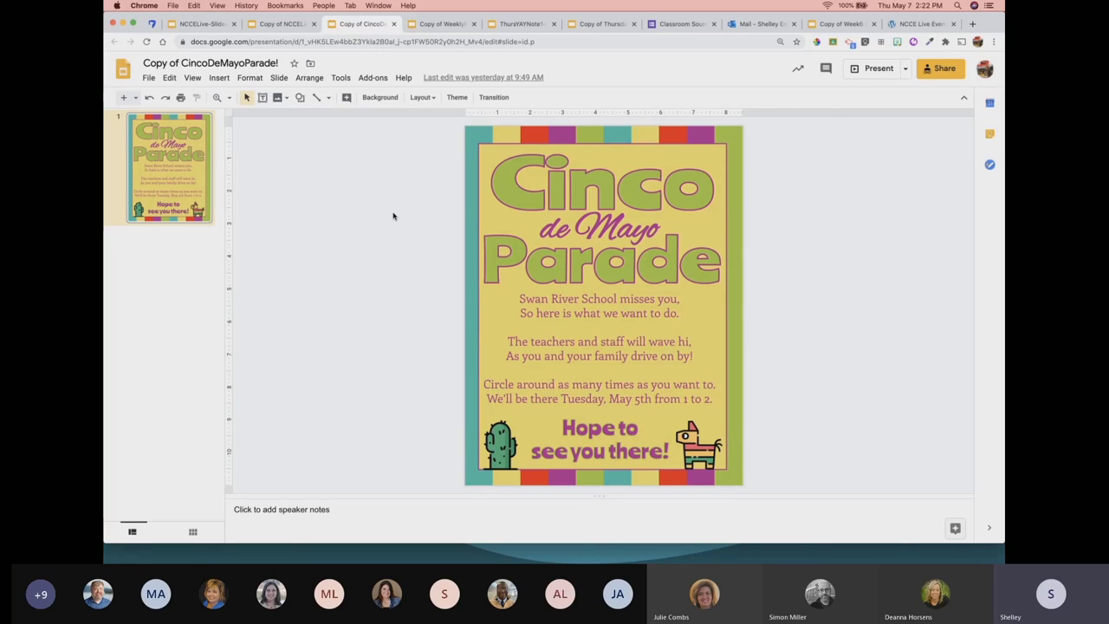
# Review both Learning At Home slides, ending on 'Plan for what you need', then return to Change It Up!
pyautogui.click(295, 30)
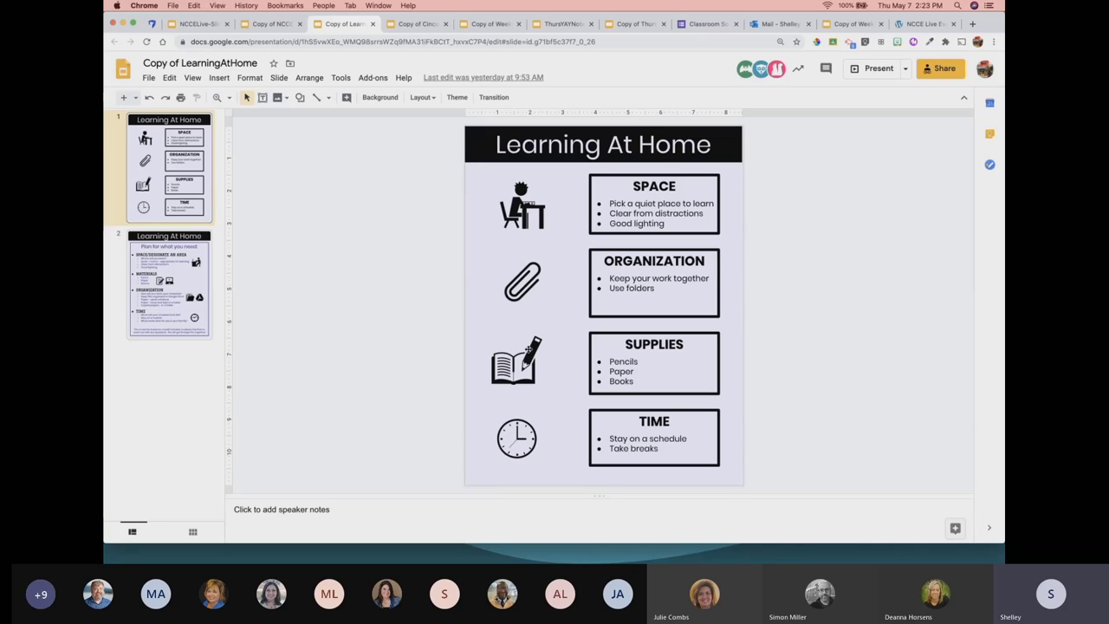
pyautogui.click(157, 293)
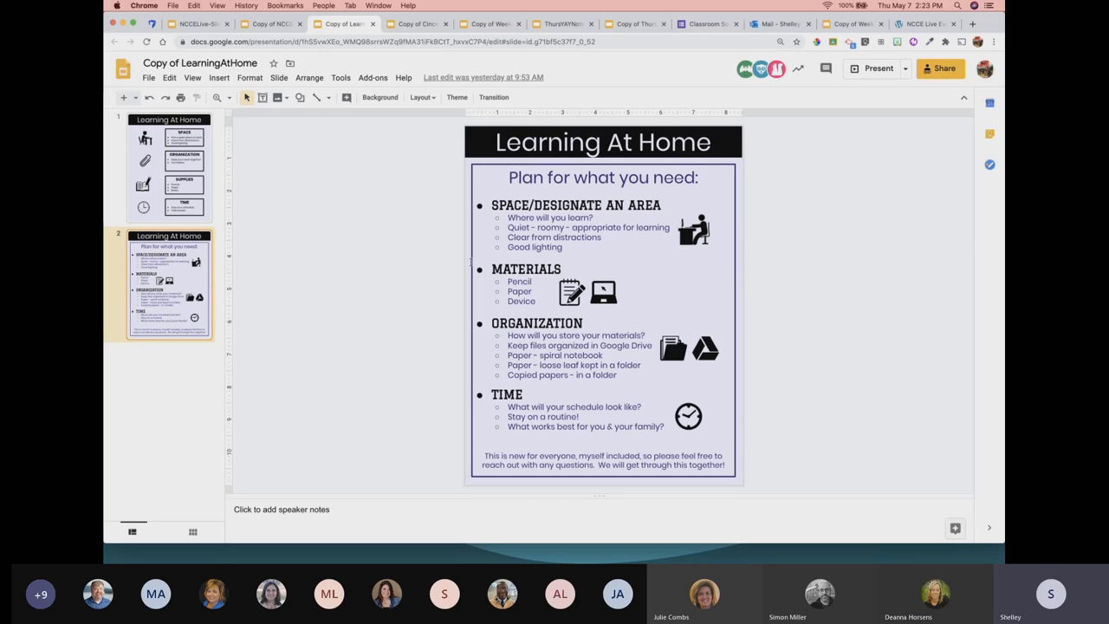
pyautogui.click(186, 218)
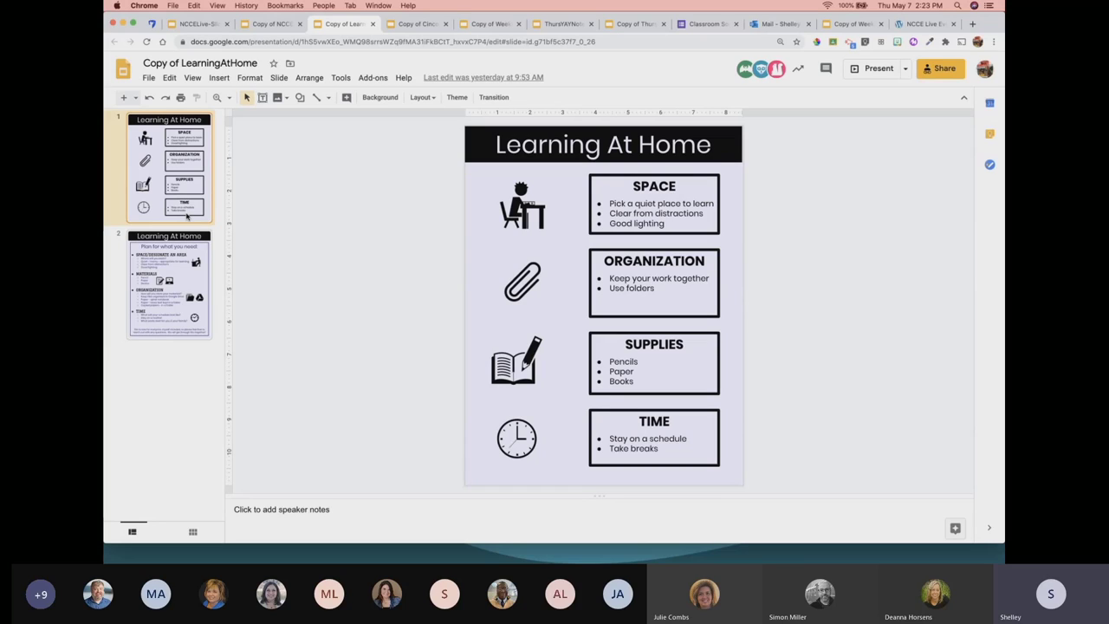
pyautogui.click(179, 251)
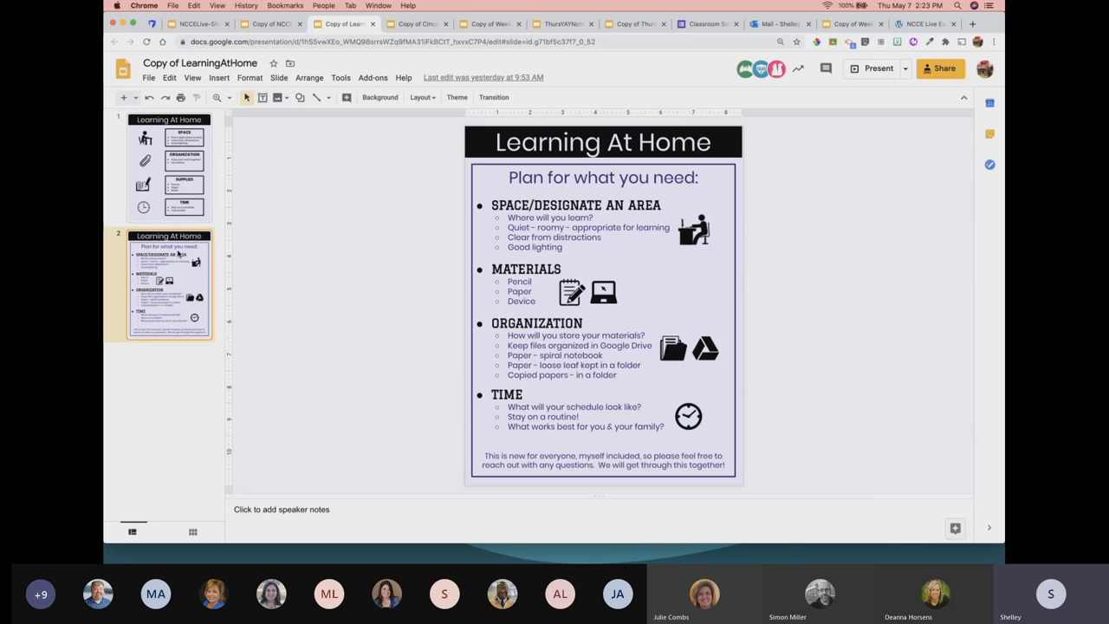
pyautogui.click(269, 26)
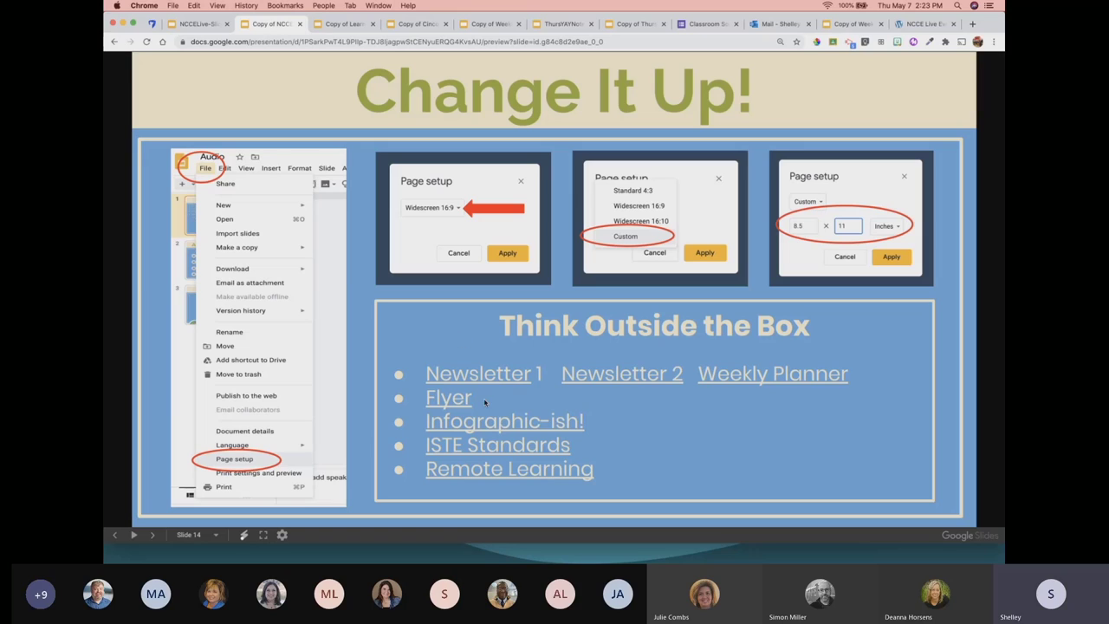
# Open the ISTE Standards deck, view slide 8 LEARNER, then return to the Change It Up! preview
pyautogui.click(487, 445)
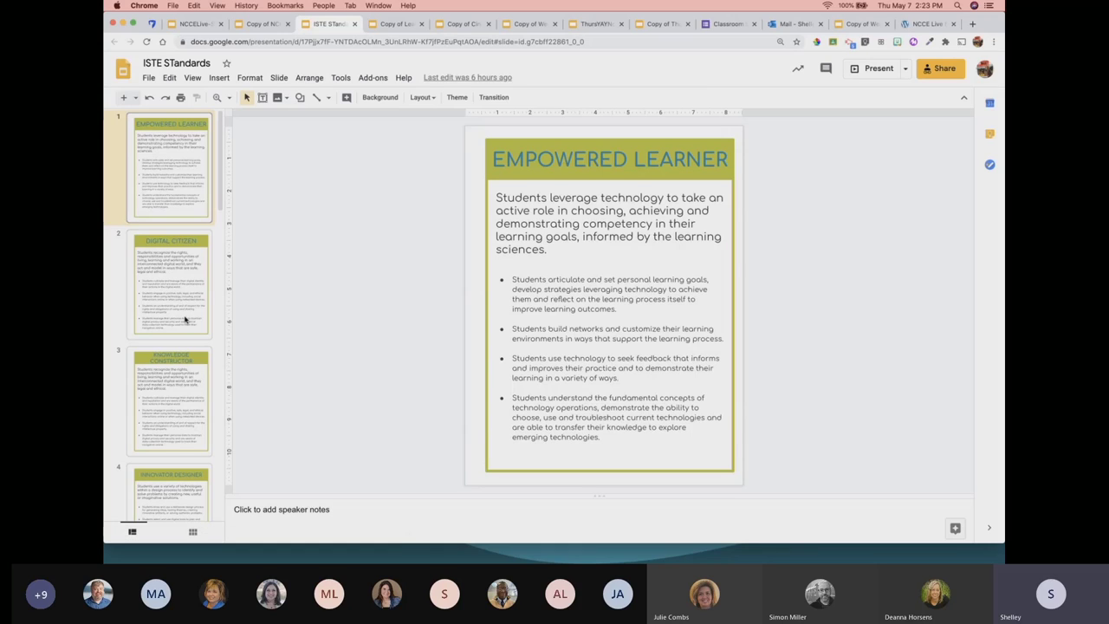
pyautogui.scroll(-5, 186, 320)
pyautogui.scroll(-5, 185, 320)
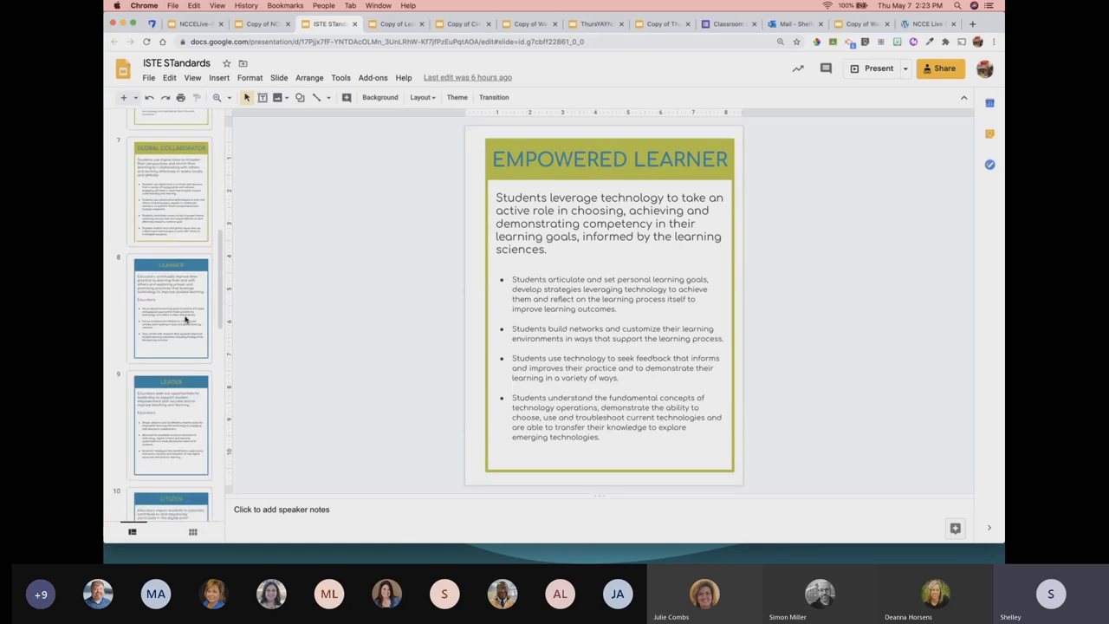
pyautogui.click(185, 320)
pyautogui.scroll(-7, 176, 381)
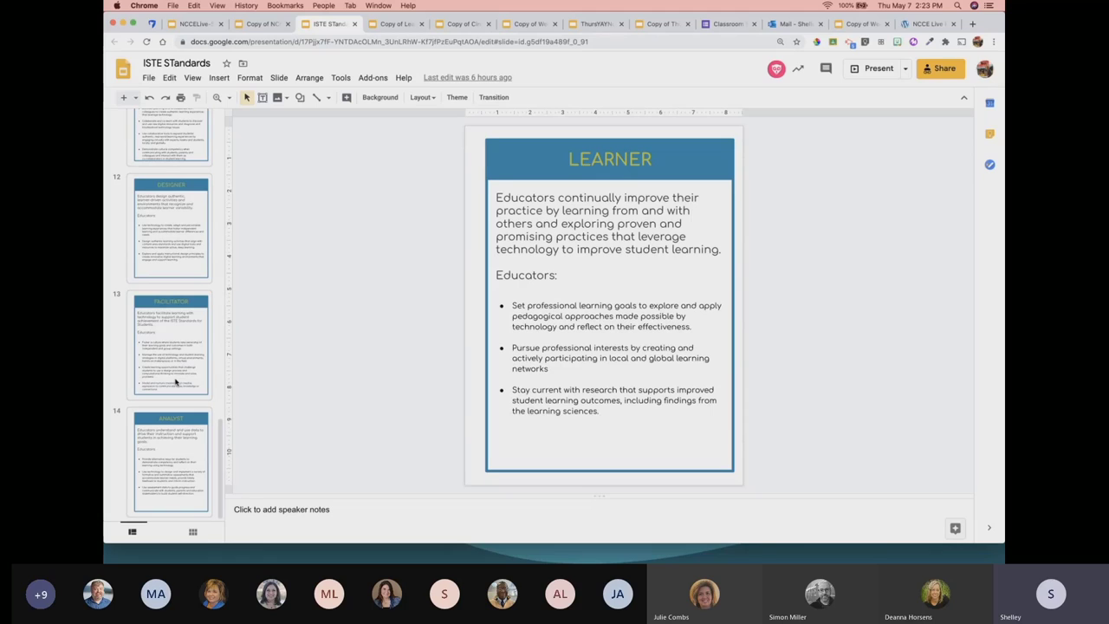
pyautogui.click(263, 25)
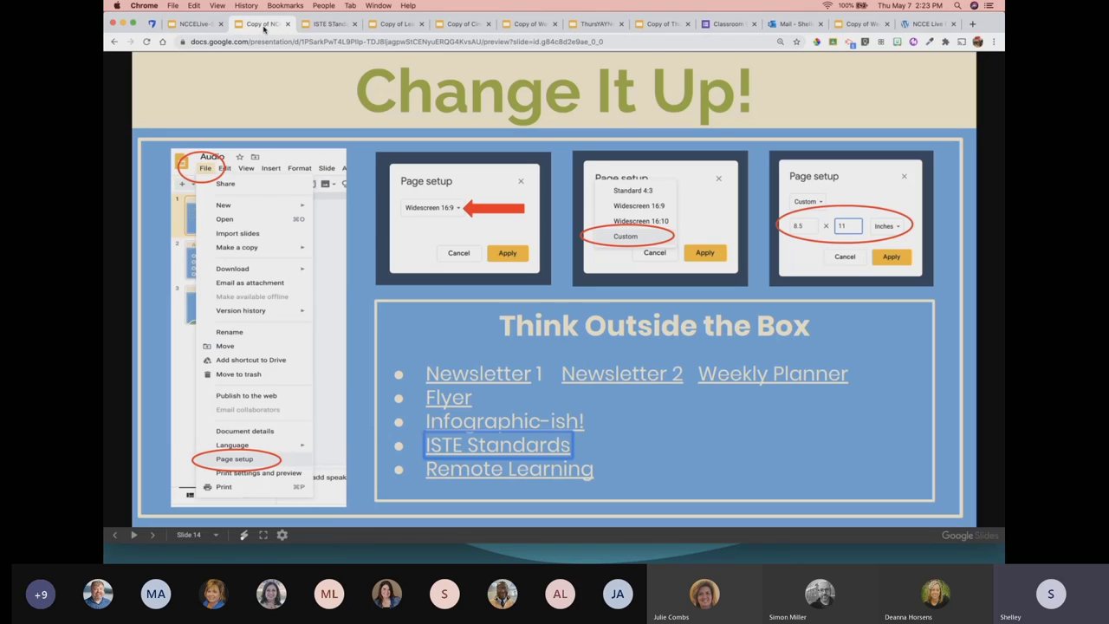
# Open the Week 6 remote-learning deck and briefly play, then pause, the welcome slide's audio clip
pyautogui.click(552, 469)
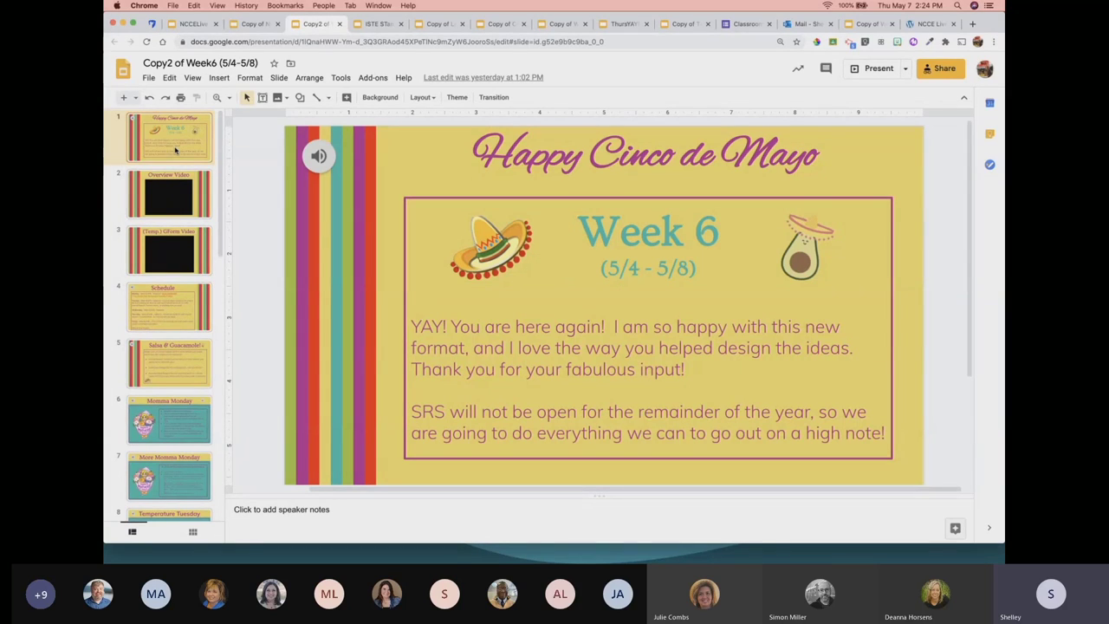
pyautogui.click(317, 157)
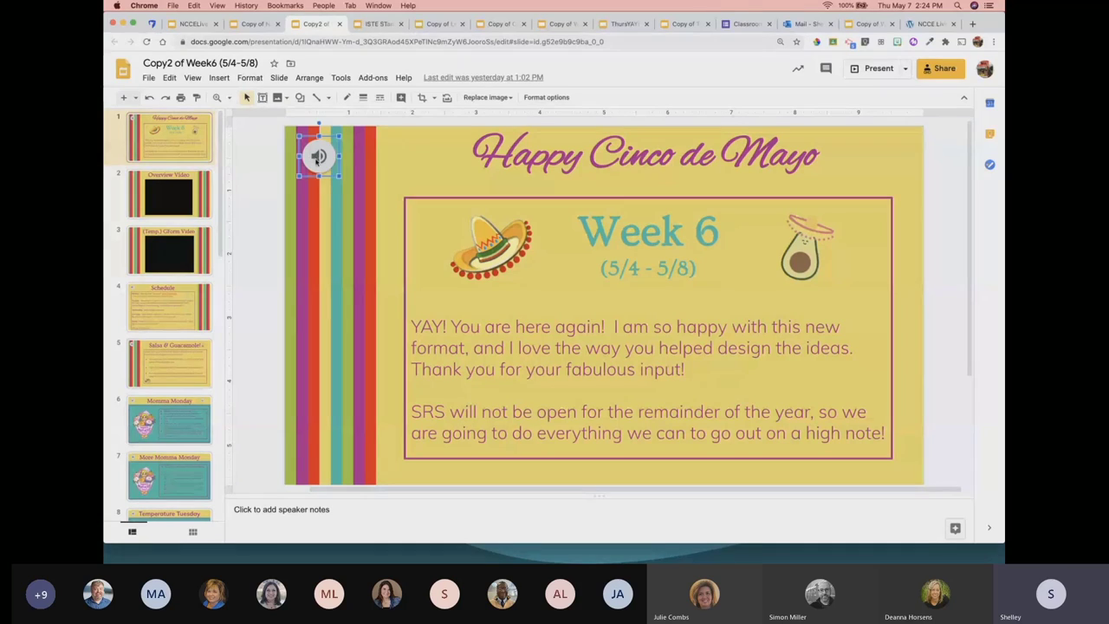
pyautogui.moveTo(321, 163)
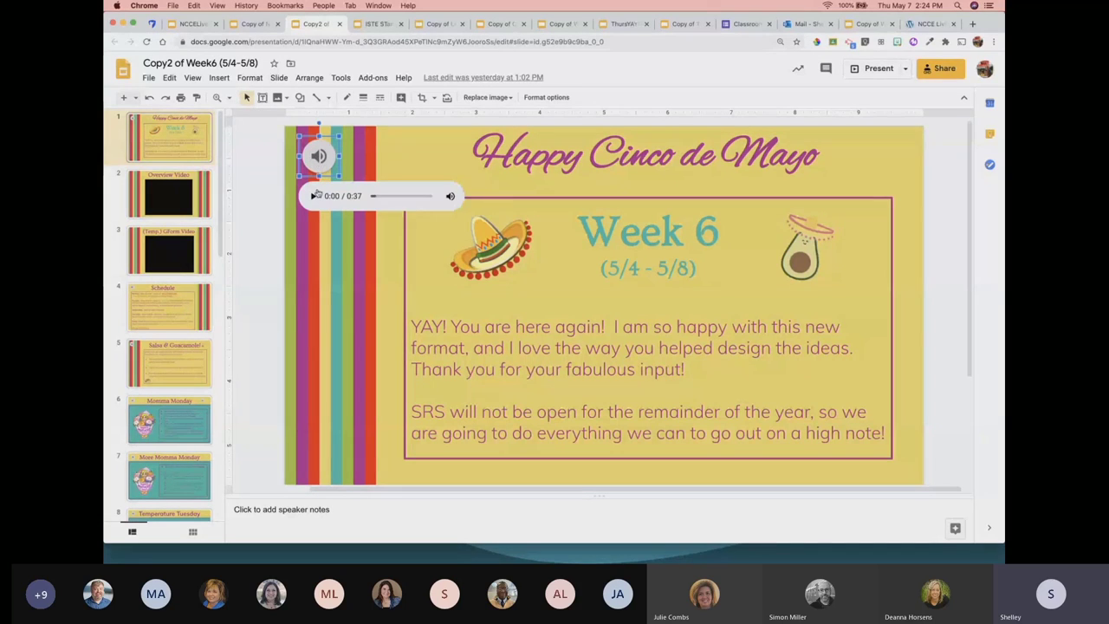
pyautogui.click(315, 196)
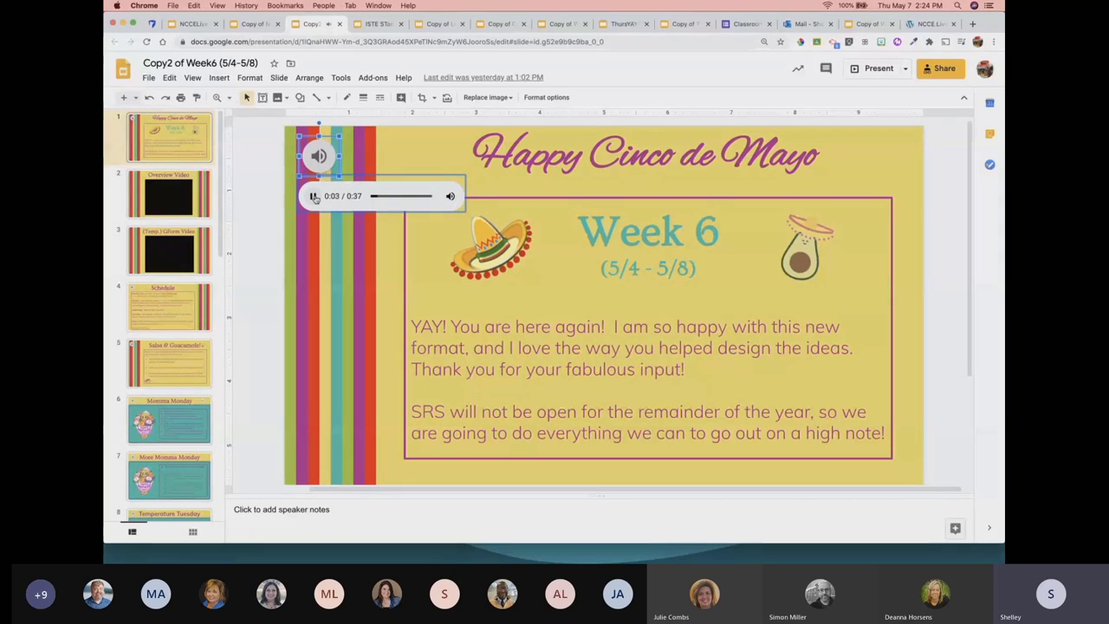
pyautogui.click(314, 197)
# Play the embedded video on the Overview Video slide briefly, then pause it
pyautogui.click(201, 190)
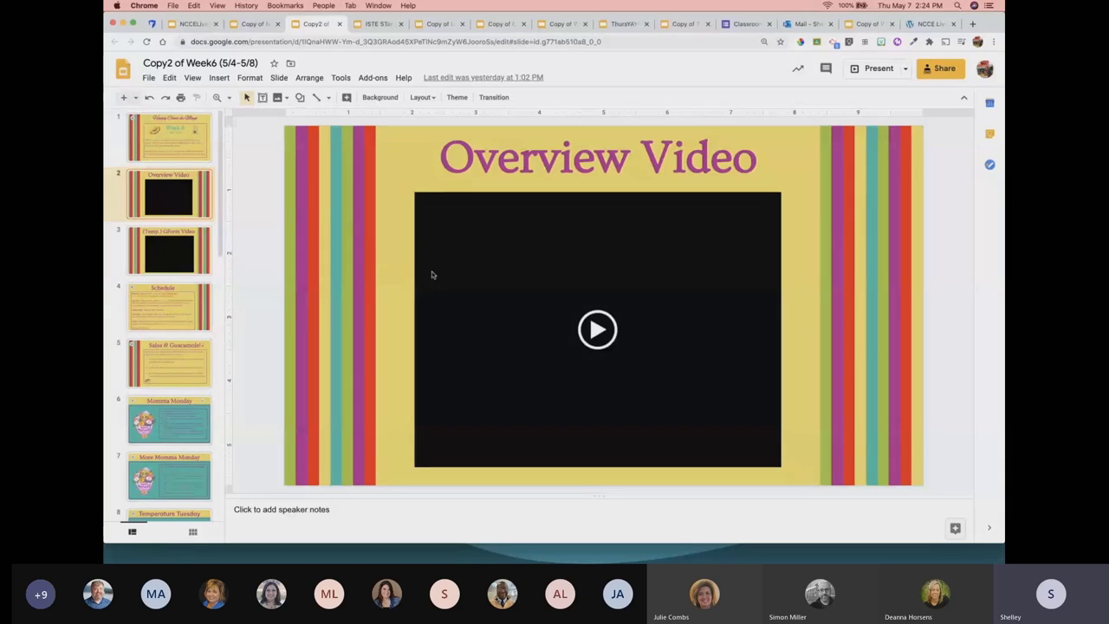
pyautogui.click(598, 333)
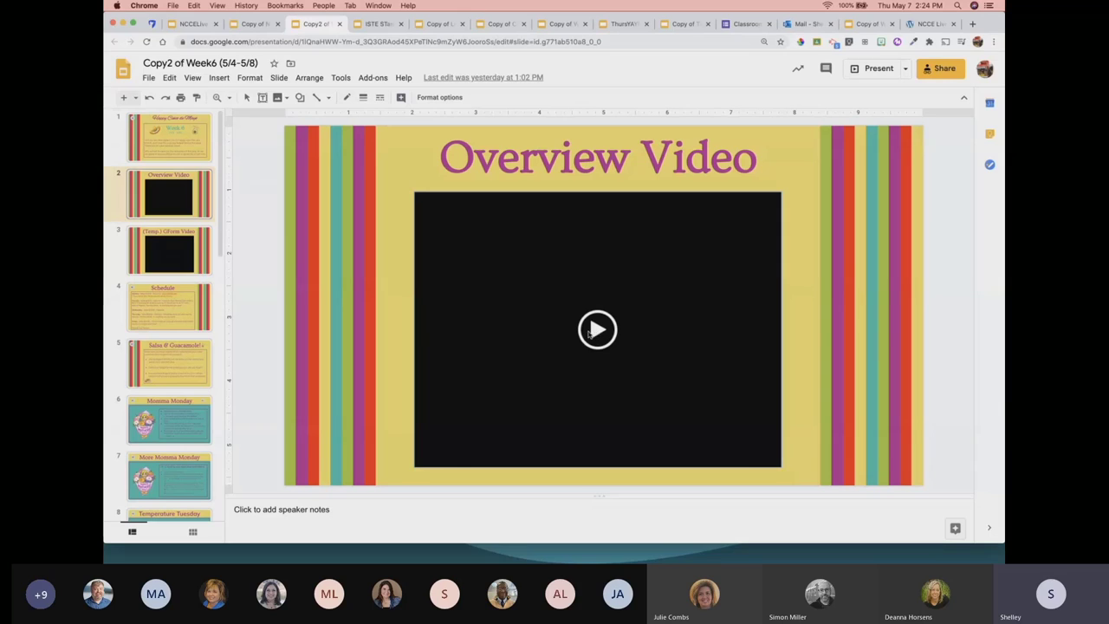
pyautogui.click(596, 331)
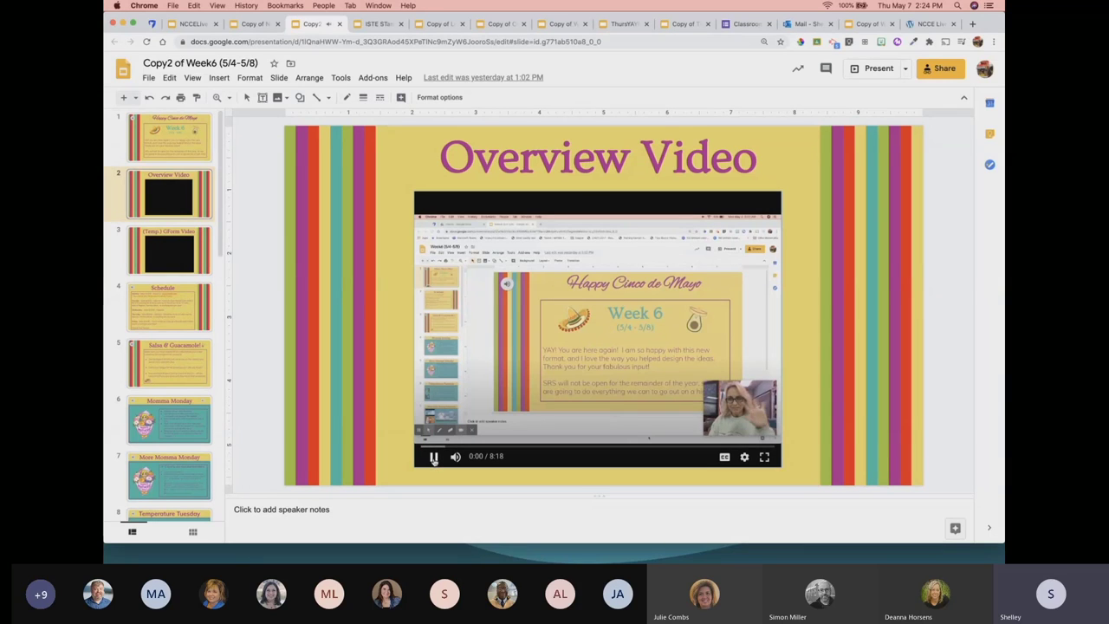
pyautogui.click(433, 457)
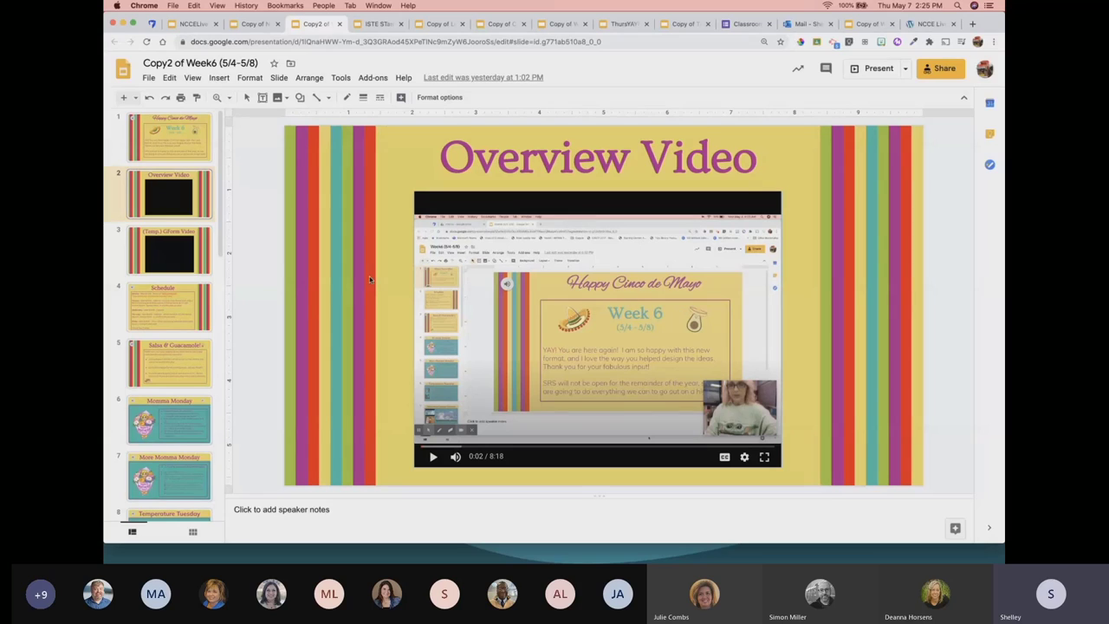
# View the Schedule slide, then play the right-hand audio clip on Momma Monday
pyautogui.click(184, 312)
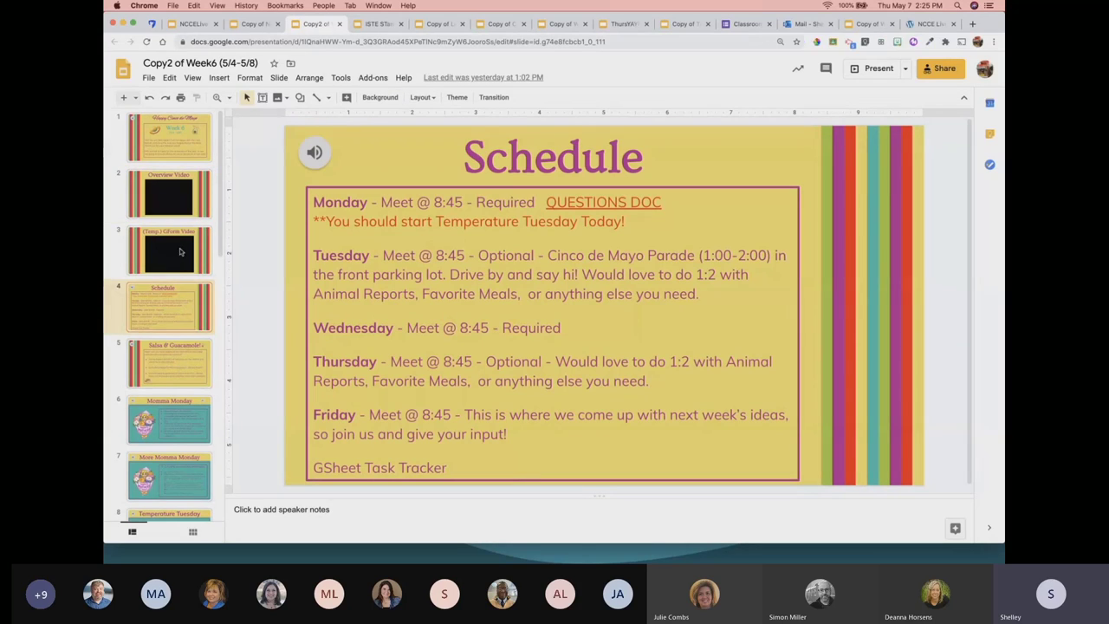
pyautogui.click(180, 412)
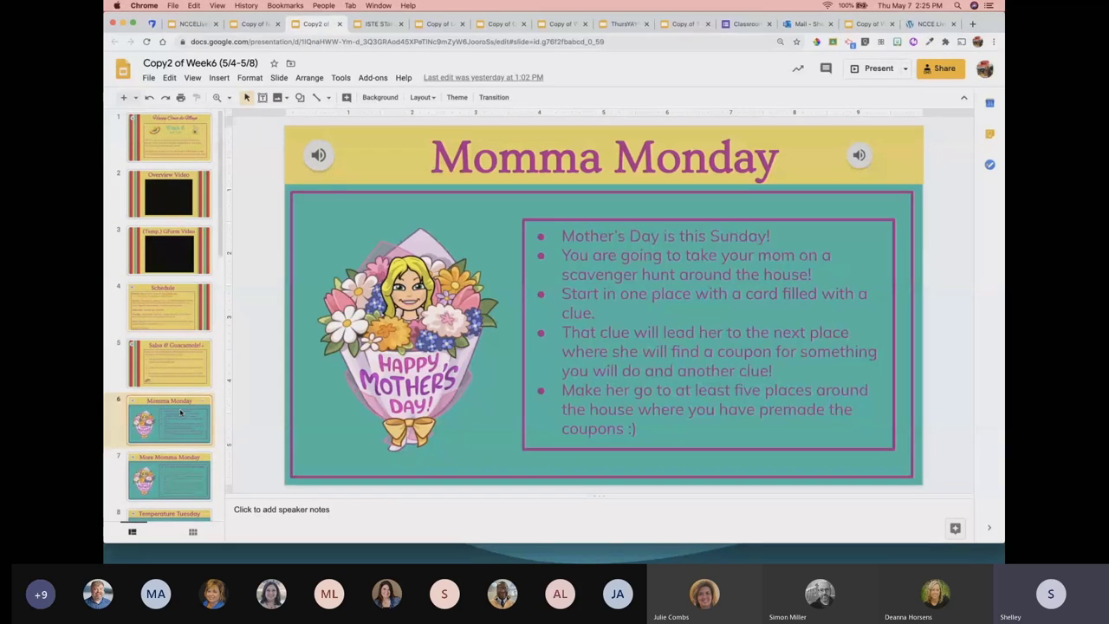
pyautogui.scroll(-5, 180, 412)
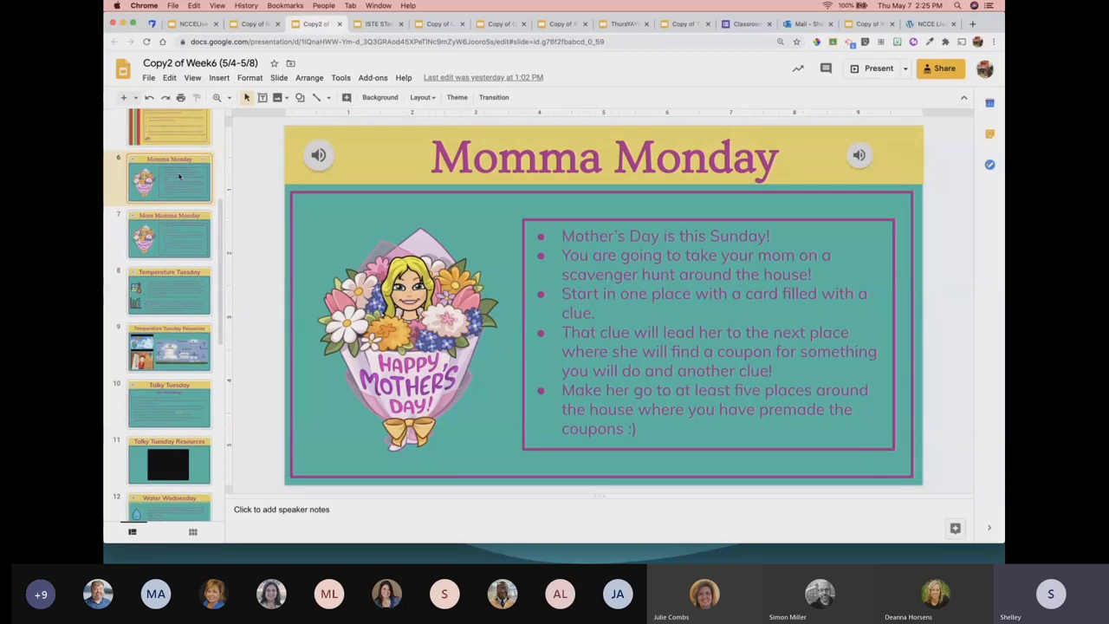
pyautogui.click(860, 156)
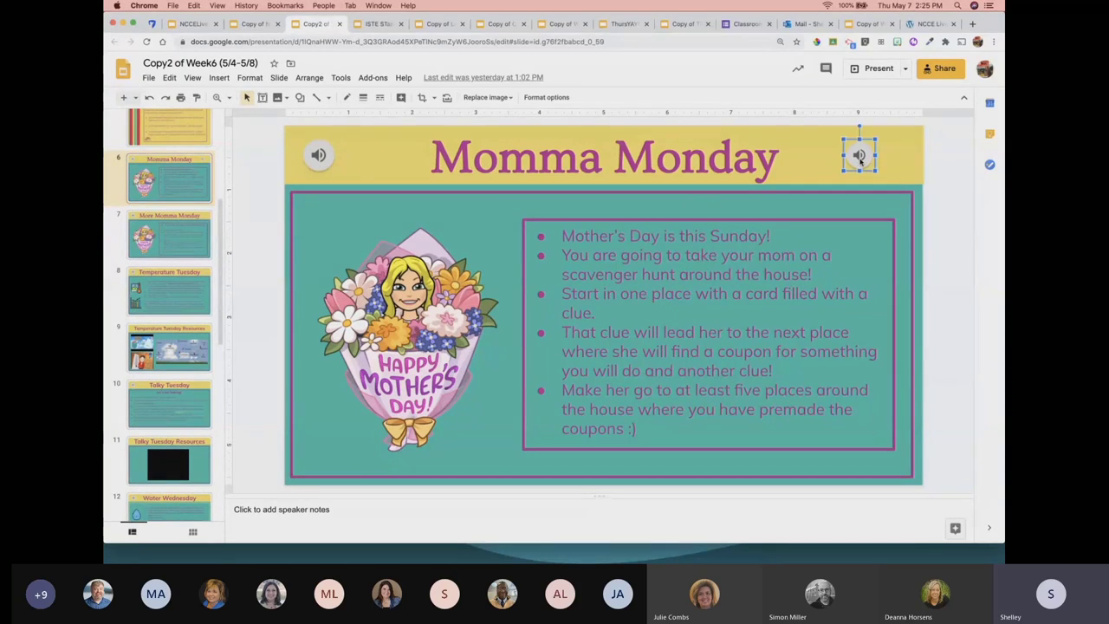
pyautogui.moveTo(858, 156)
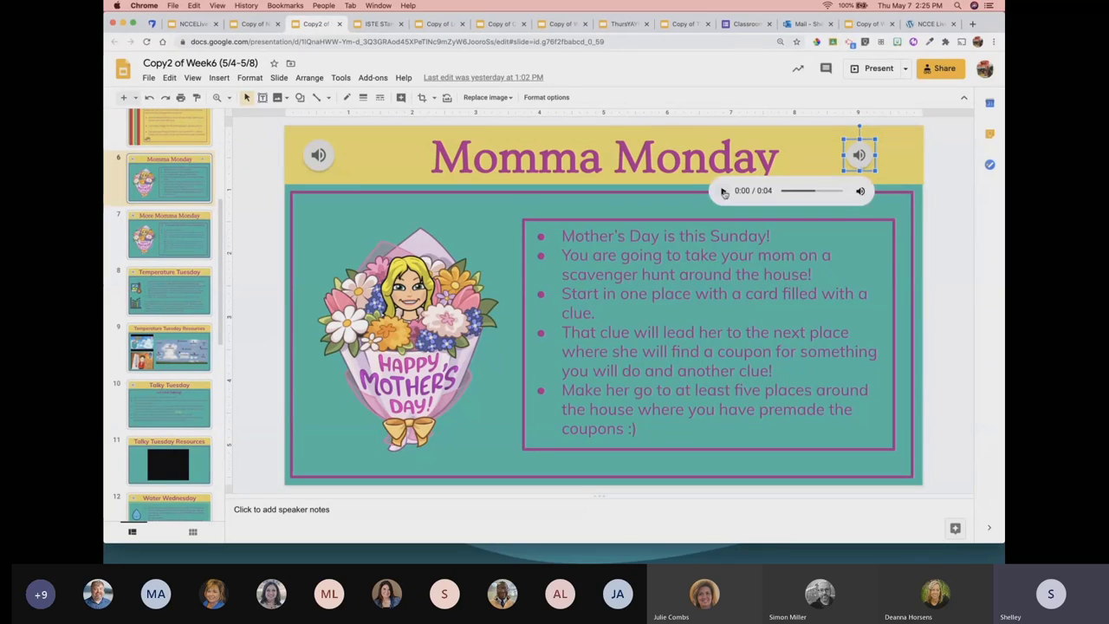
pyautogui.click(724, 191)
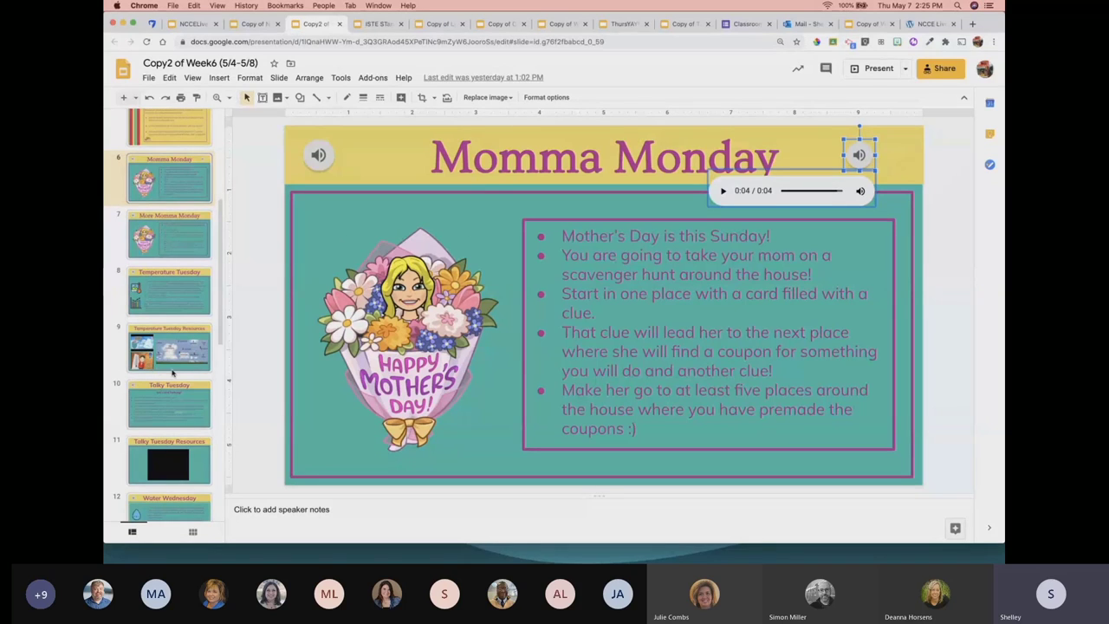
# Page through to Talky Tuesday and open its GMap! family map link in a new tab
pyautogui.scroll(-2, 171, 371)
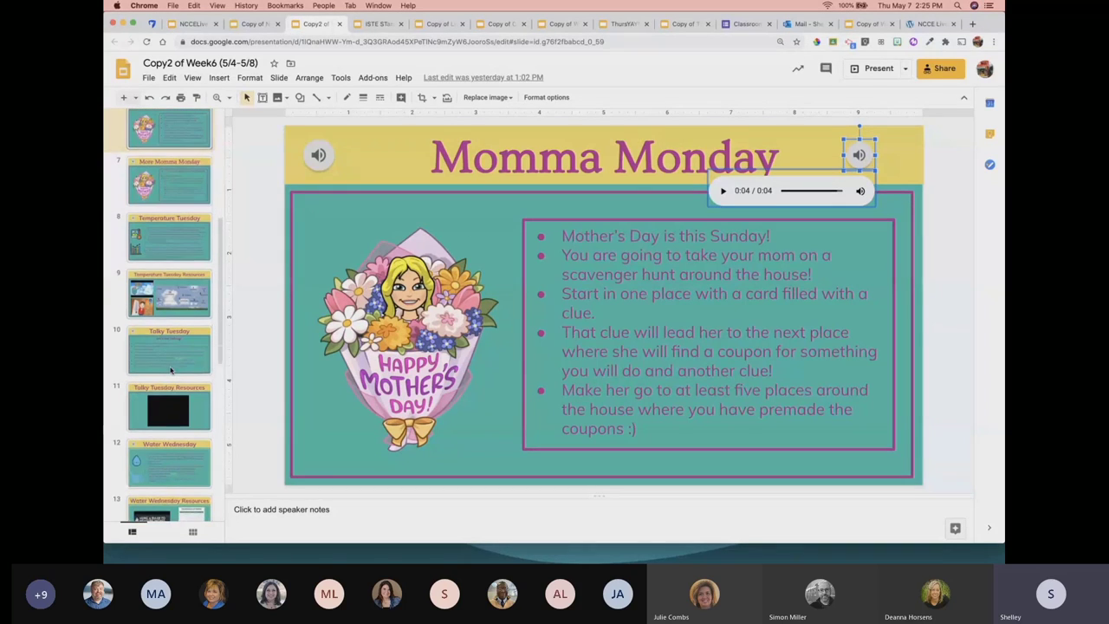
pyautogui.click(168, 182)
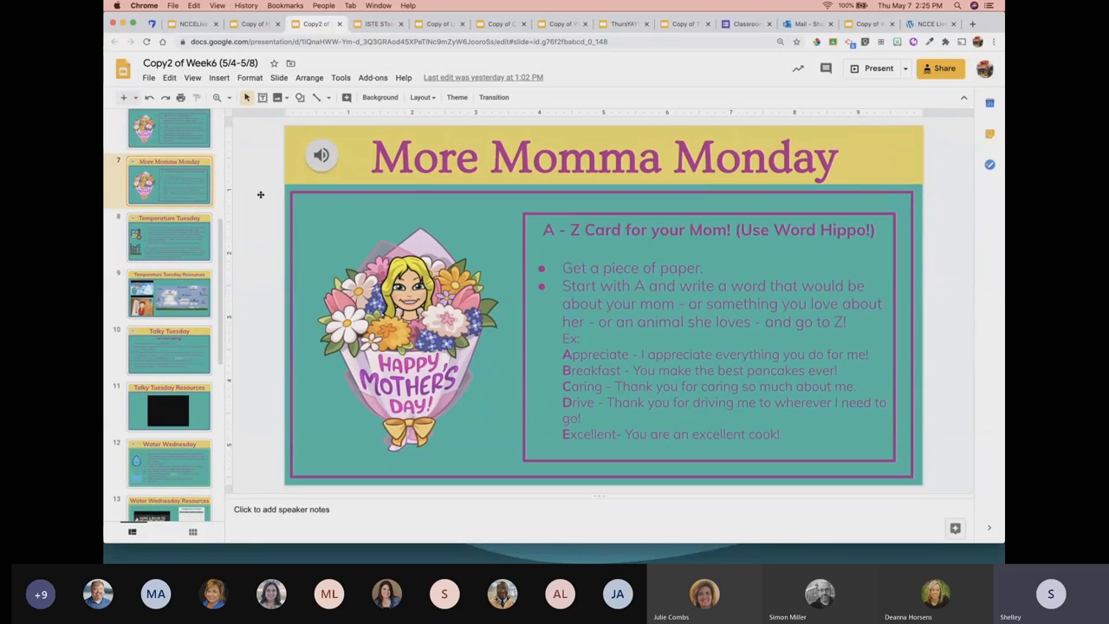
pyautogui.click(175, 296)
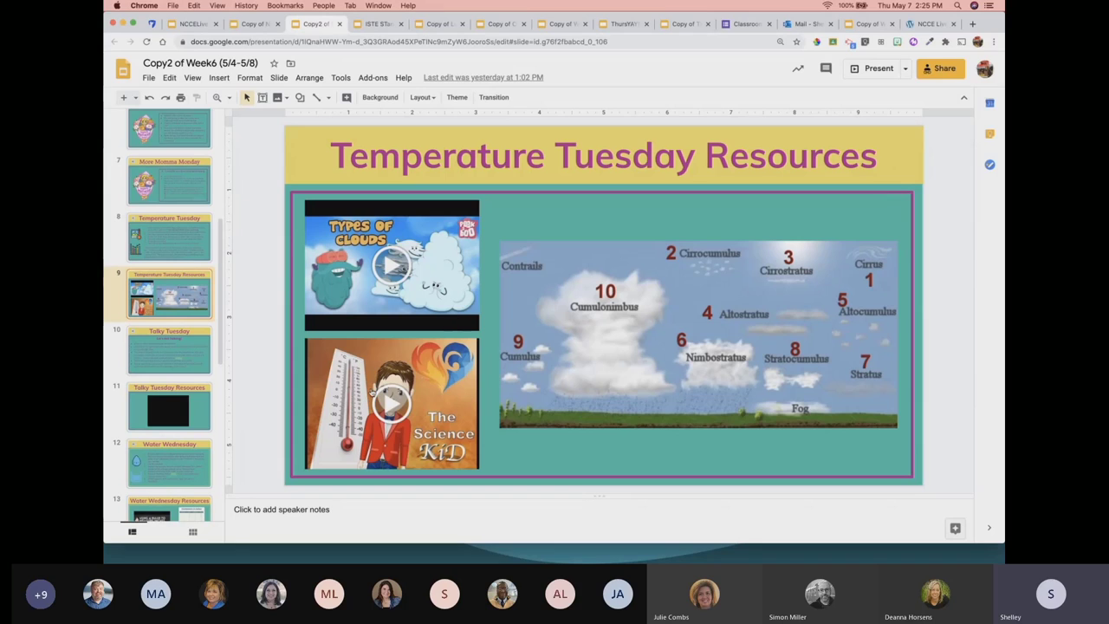
pyautogui.click(152, 358)
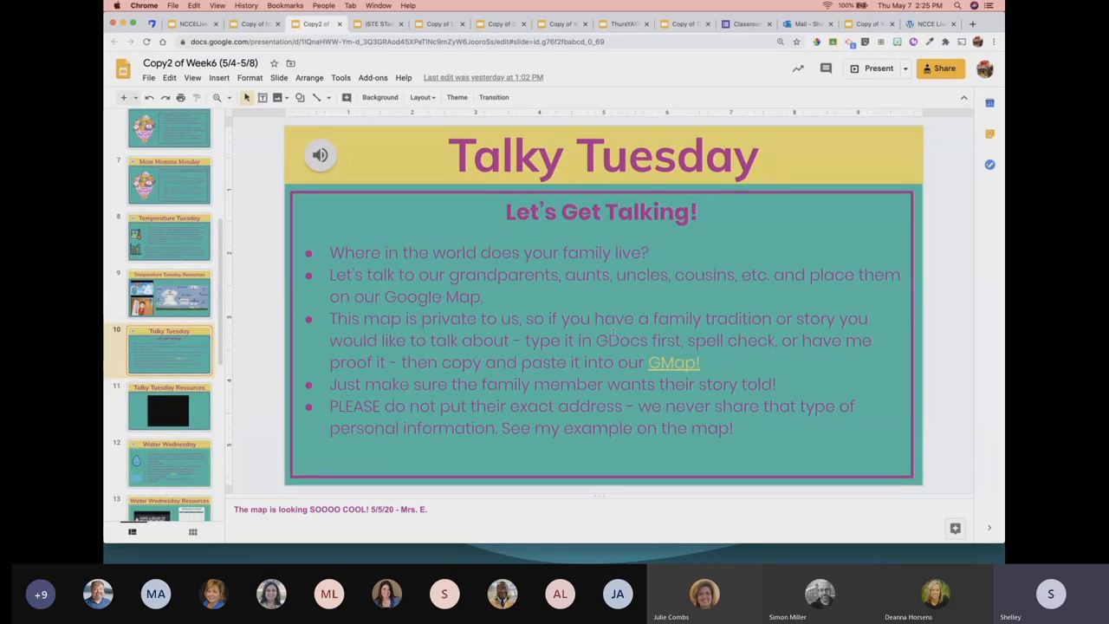
pyautogui.click(681, 363)
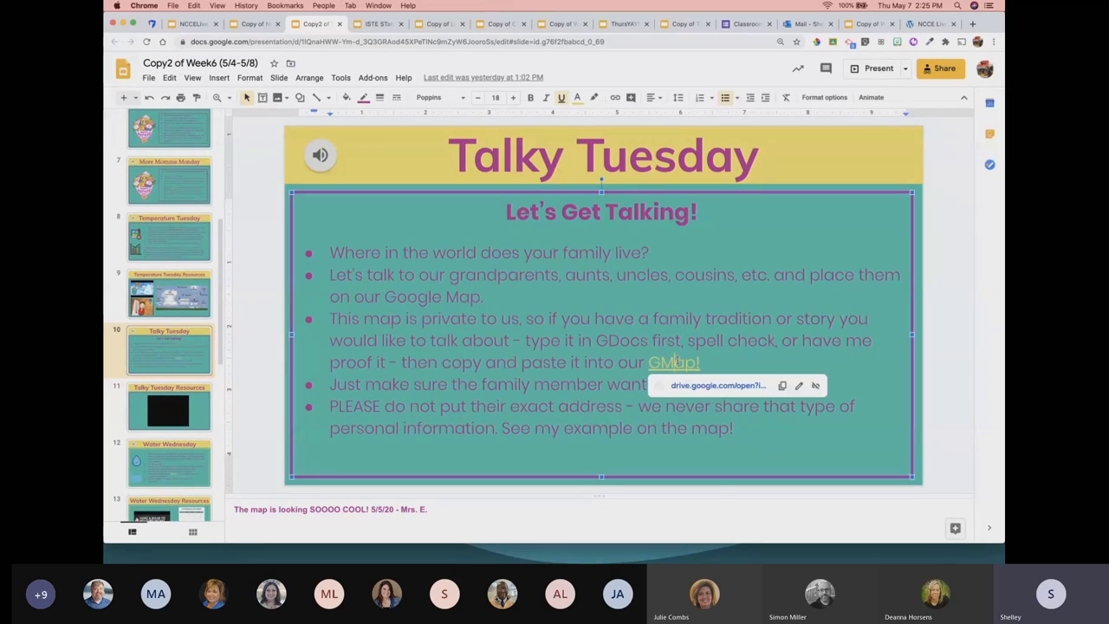
pyautogui.click(683, 384)
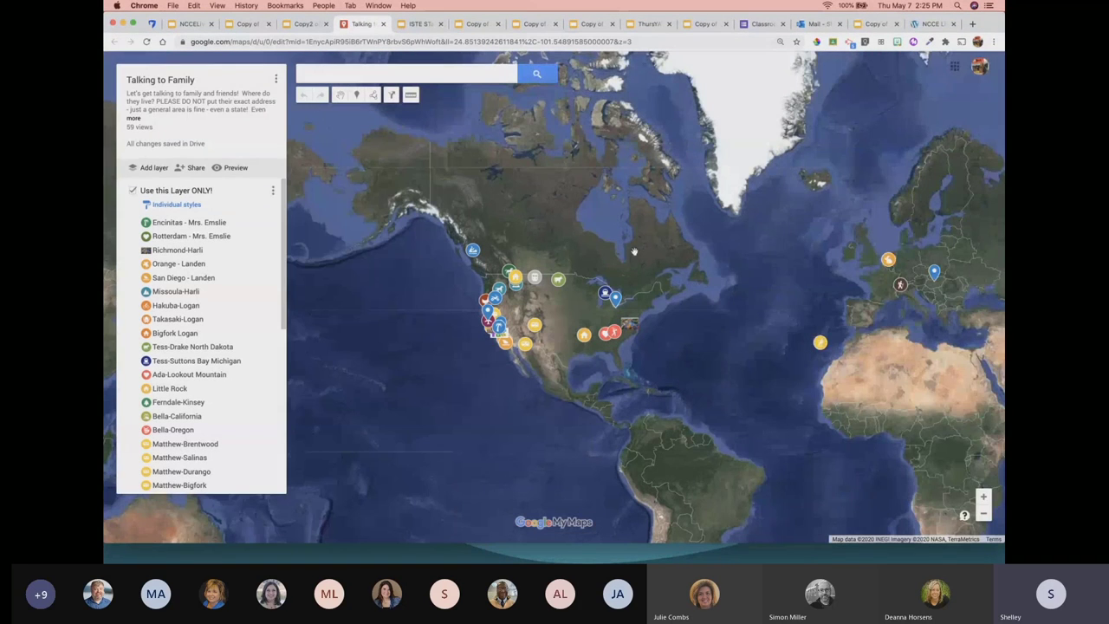
# Zoom out and view the Takasaki-Logan place details and its next photo
pyautogui.scroll(-2, 599, 279)
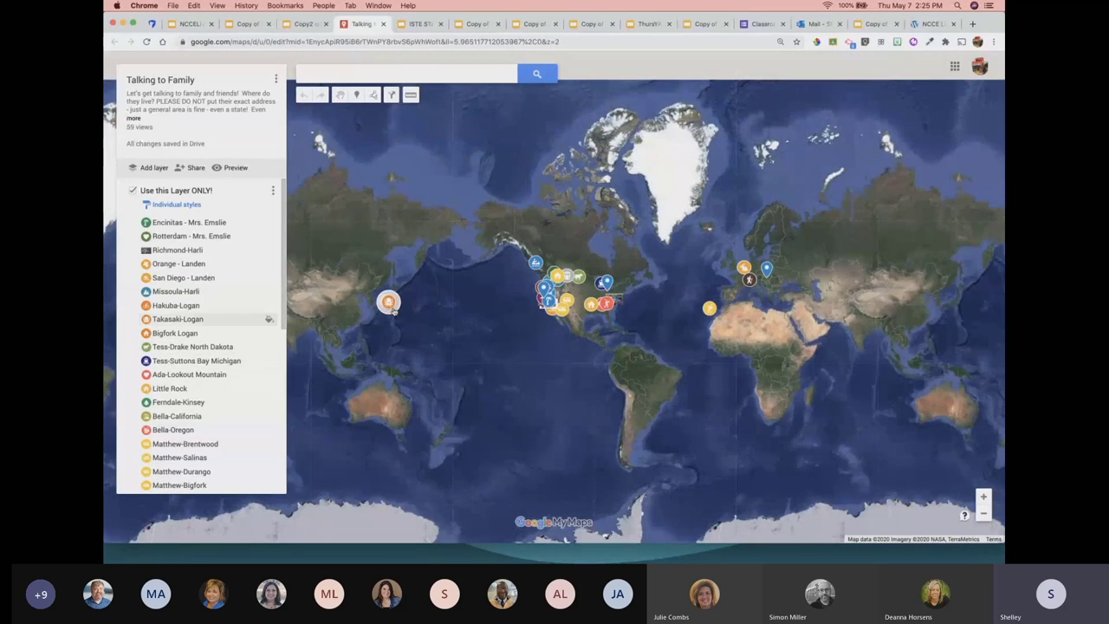
pyautogui.click(388, 302)
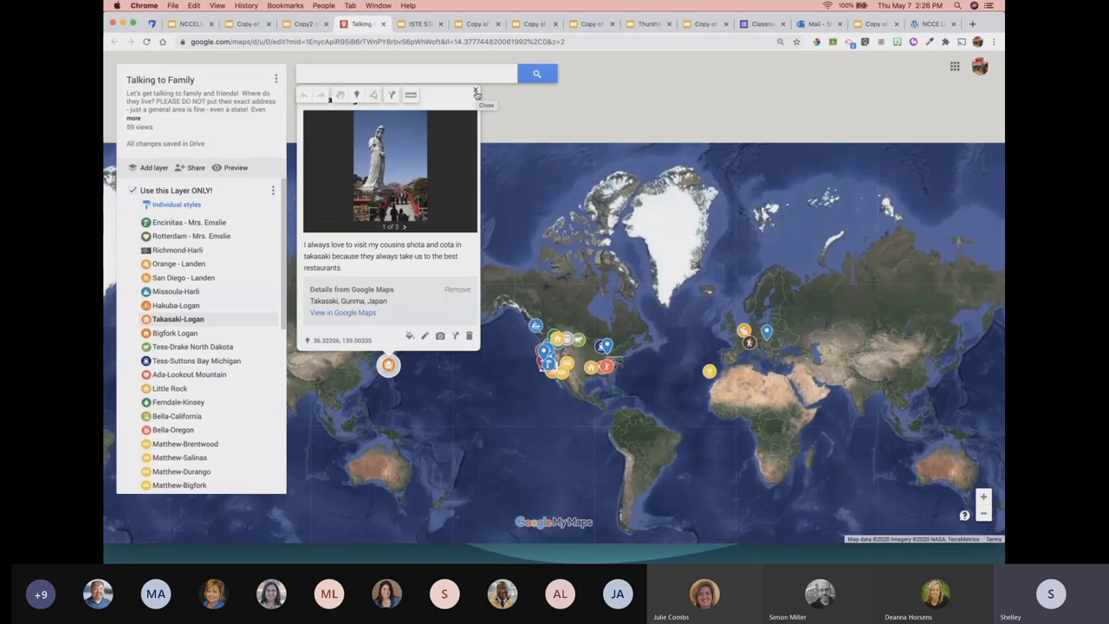
pyautogui.click(404, 227)
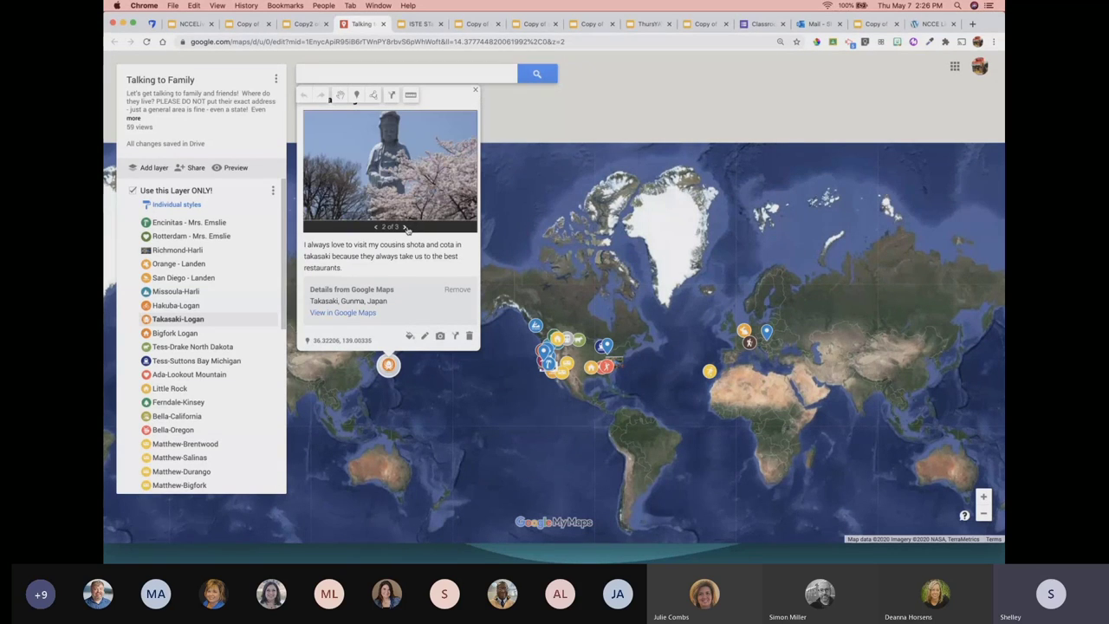
pyautogui.click(476, 91)
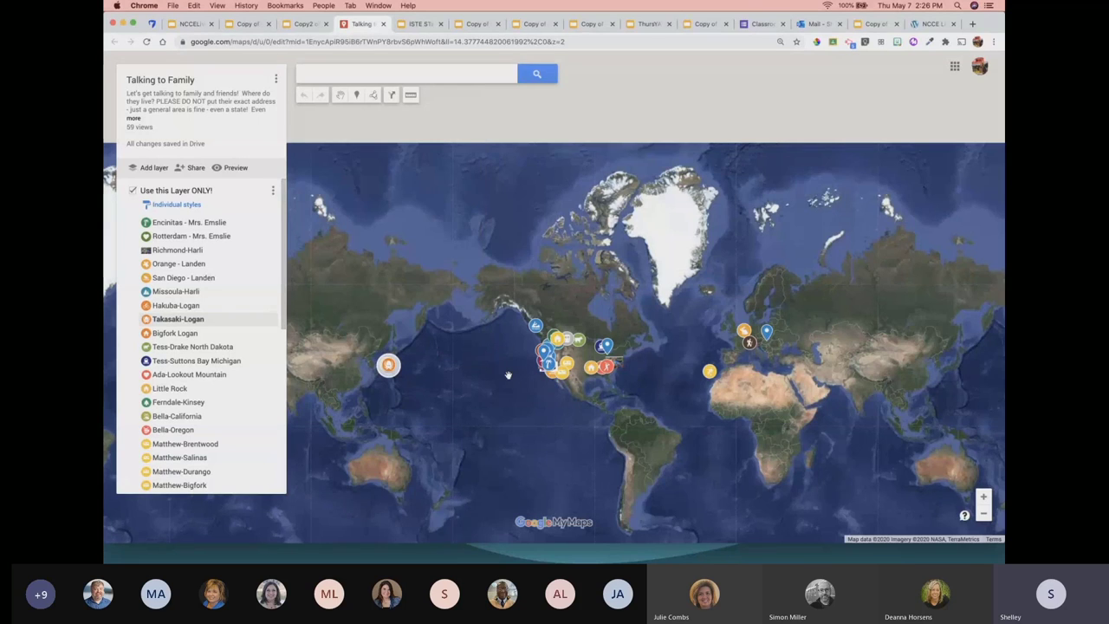
# Centre the map on the western US and view the Travis-California place details
pyautogui.scroll(5, 508, 374)
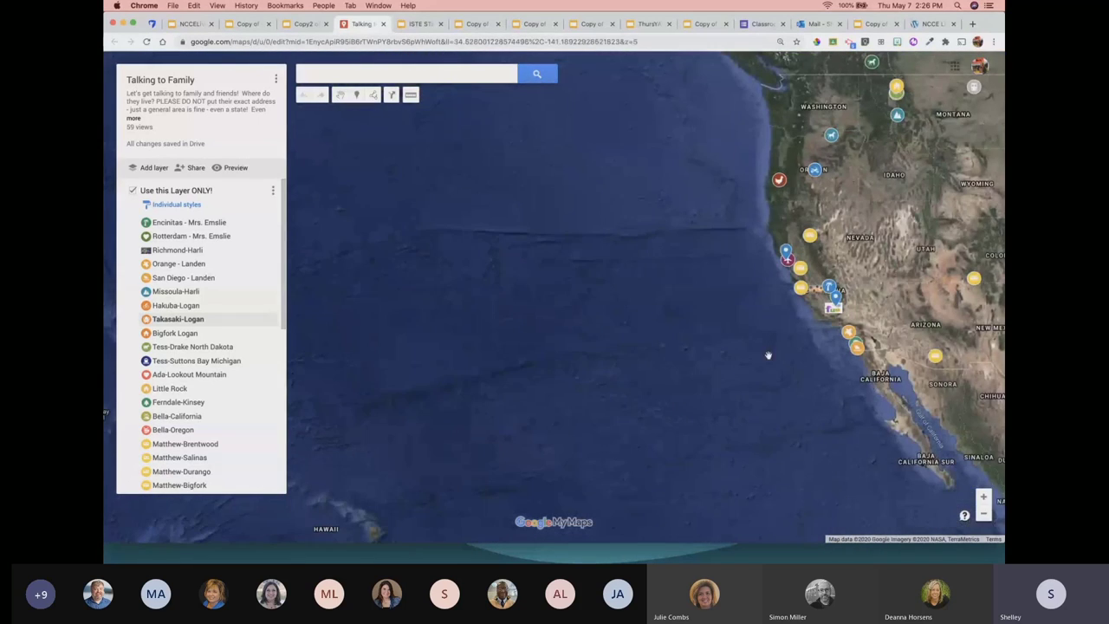
pyautogui.moveTo(801, 343); pyautogui.dragTo(466, 341)
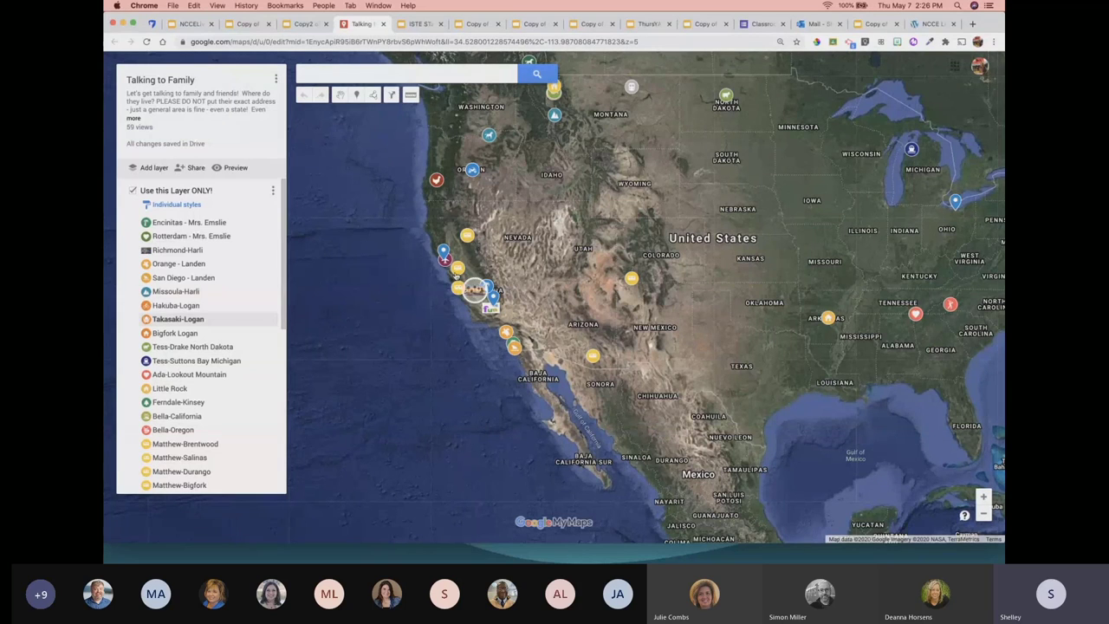
pyautogui.click(487, 286)
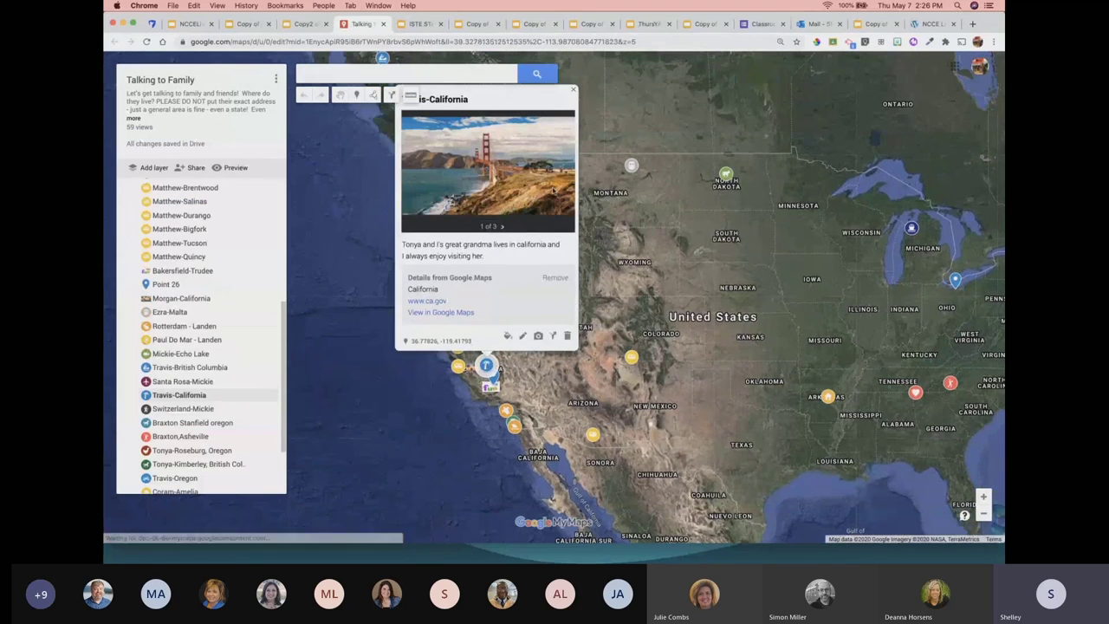
pyautogui.click(572, 90)
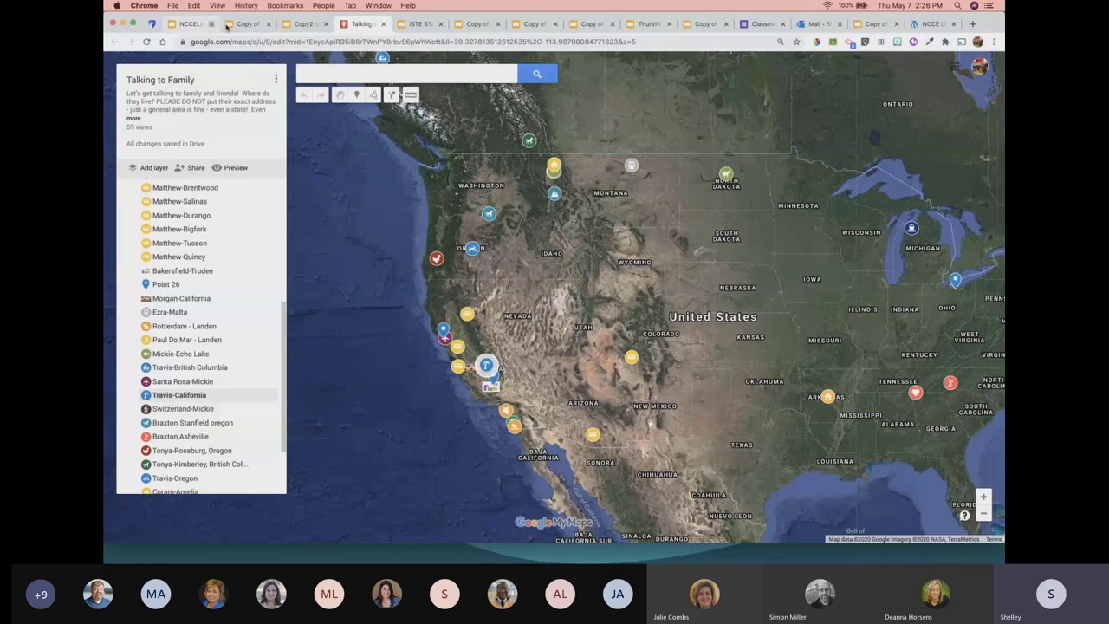
# Switch to the example deck and advance the preview to slide 15, Must Haves!
pyautogui.click(247, 25)
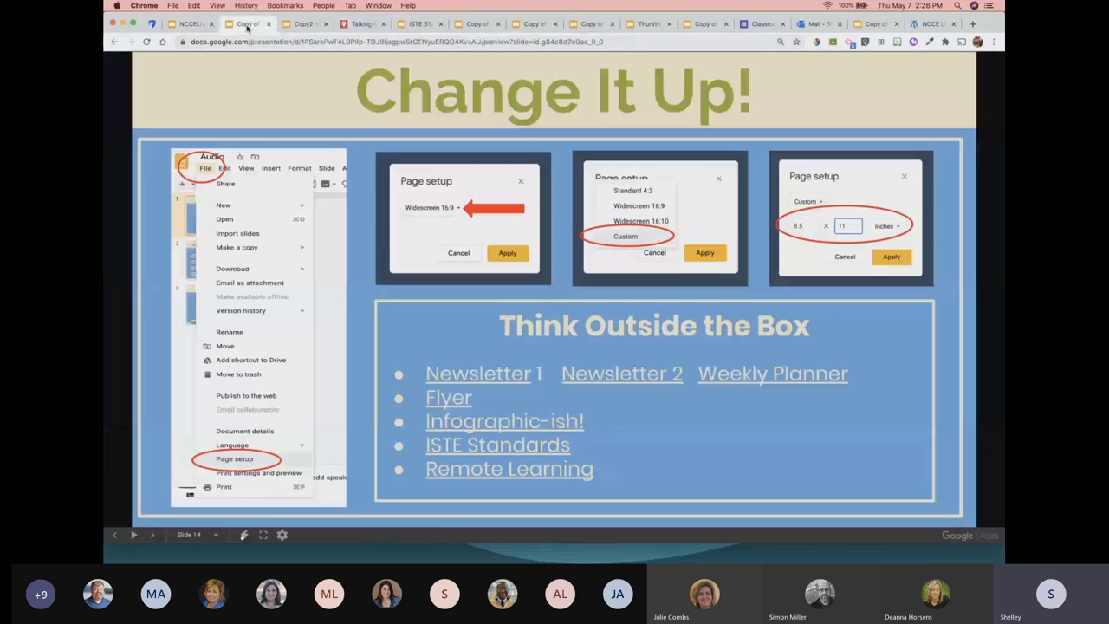
pyautogui.click(718, 422)
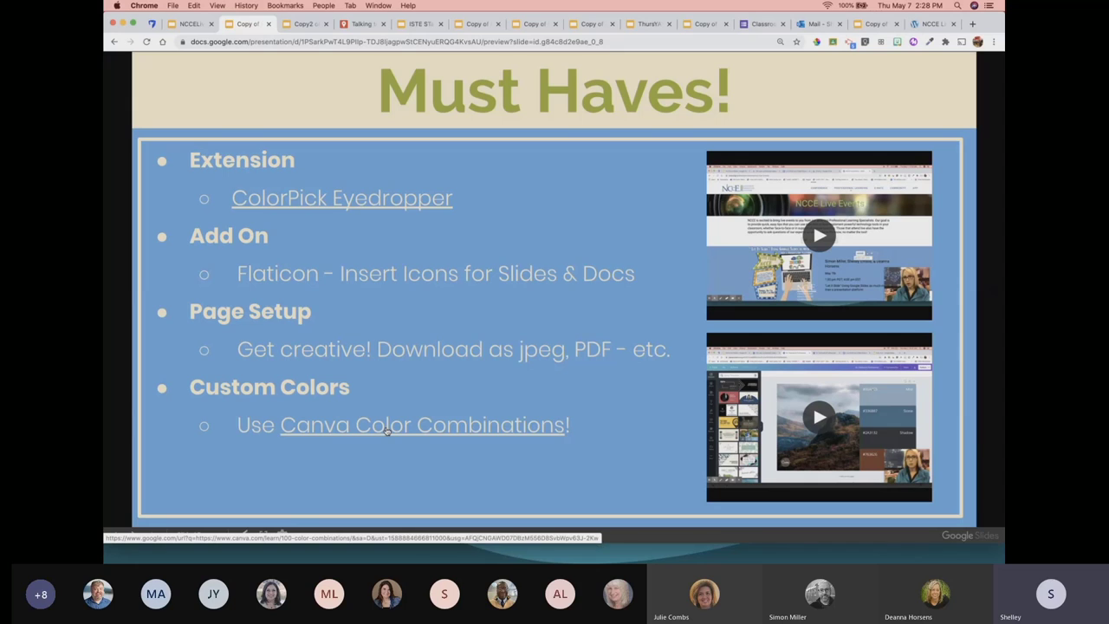
# Open Canva's 100 color combinations article, browse to the Fresh & Bright palettes, then return to NCCELive-Slides
pyautogui.click(387, 427)
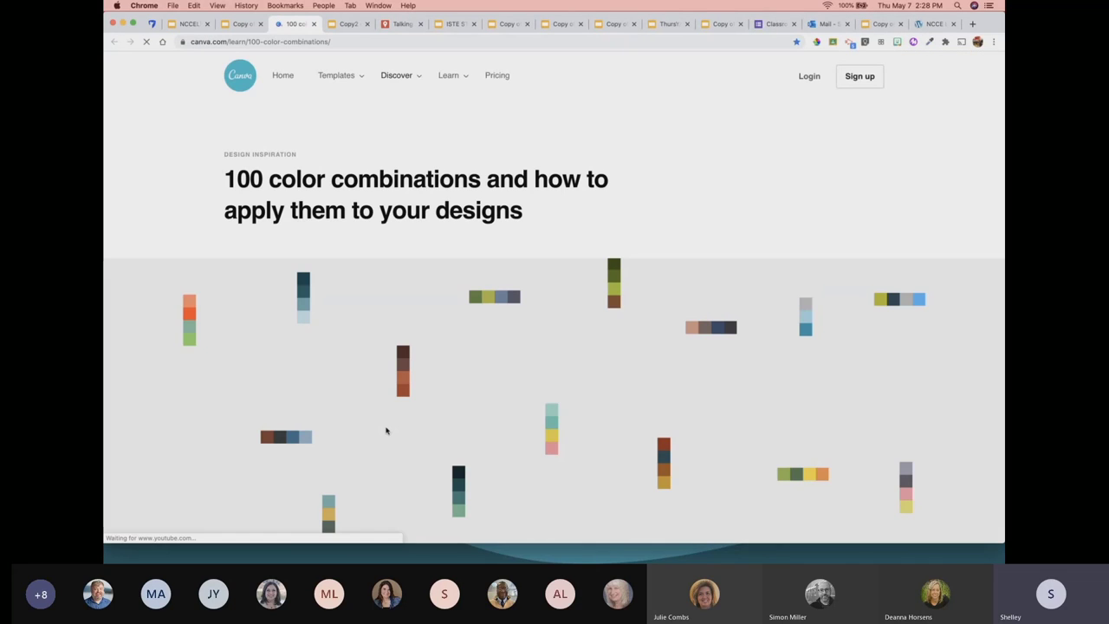
pyautogui.scroll(-5, 430, 386)
pyautogui.scroll(-20, 429, 386)
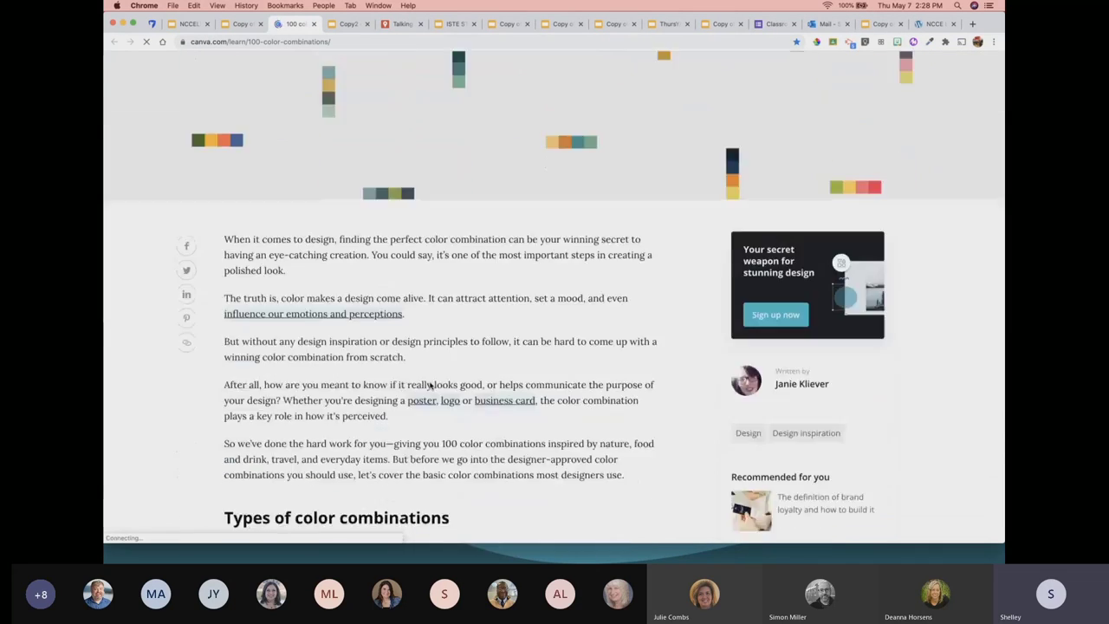
pyautogui.scroll(-15, 430, 387)
pyautogui.scroll(-10, 430, 387)
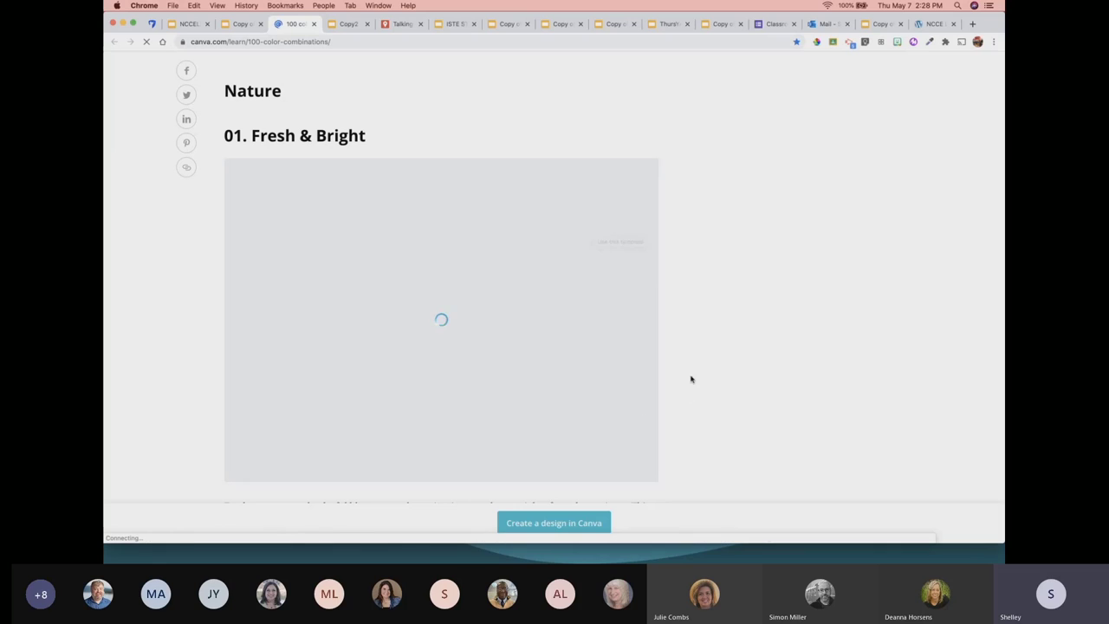
pyautogui.scroll(4, 691, 379)
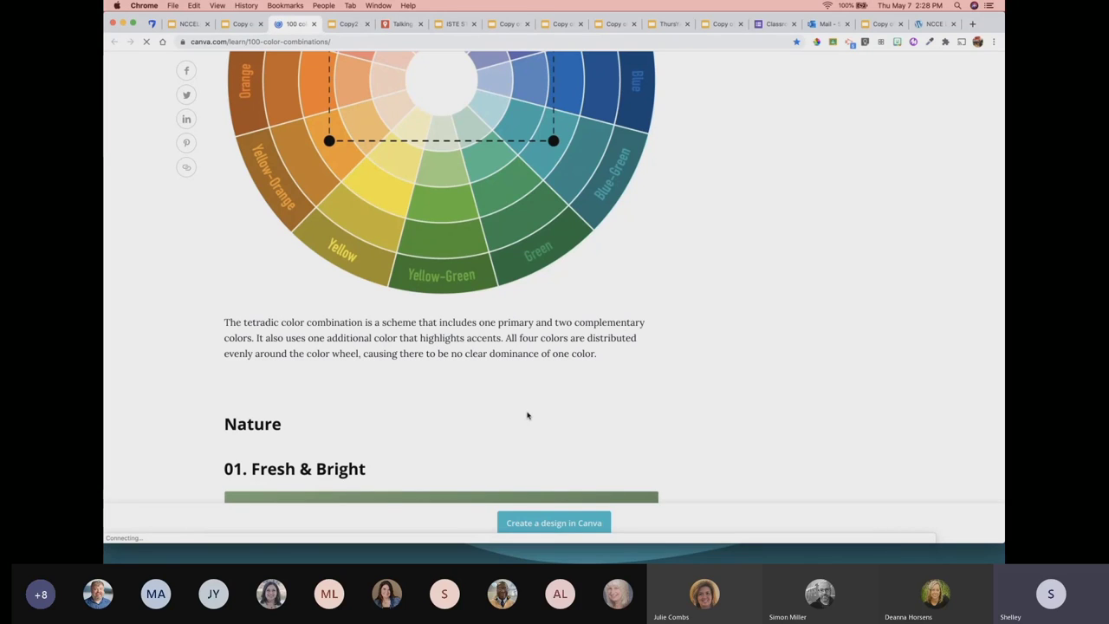
pyautogui.scroll(-4, 527, 415)
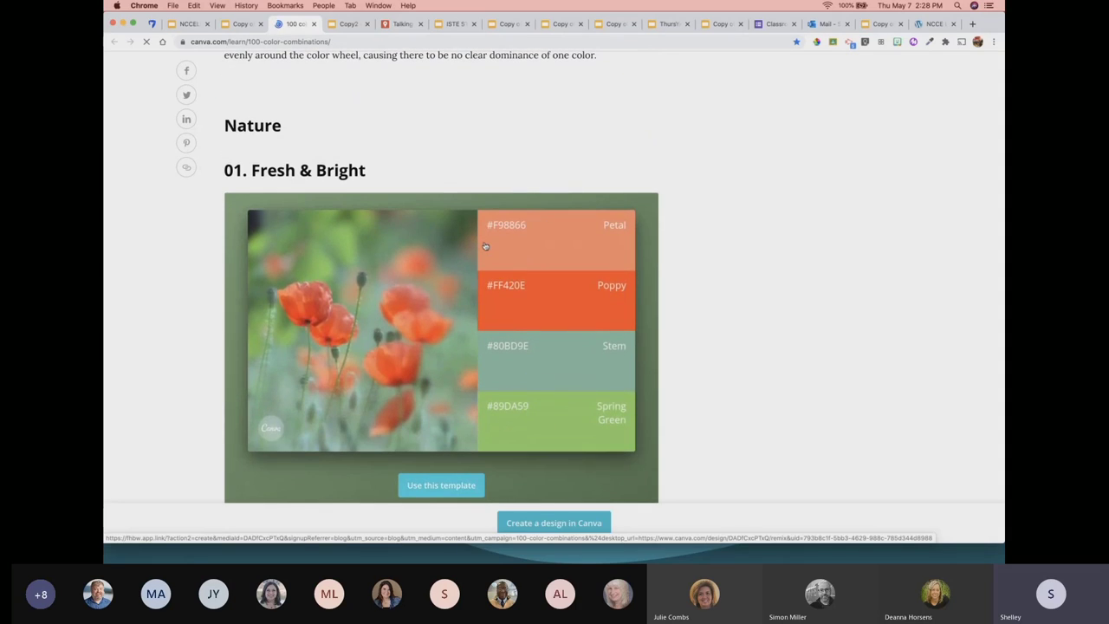
pyautogui.scroll(-2, 559, 336)
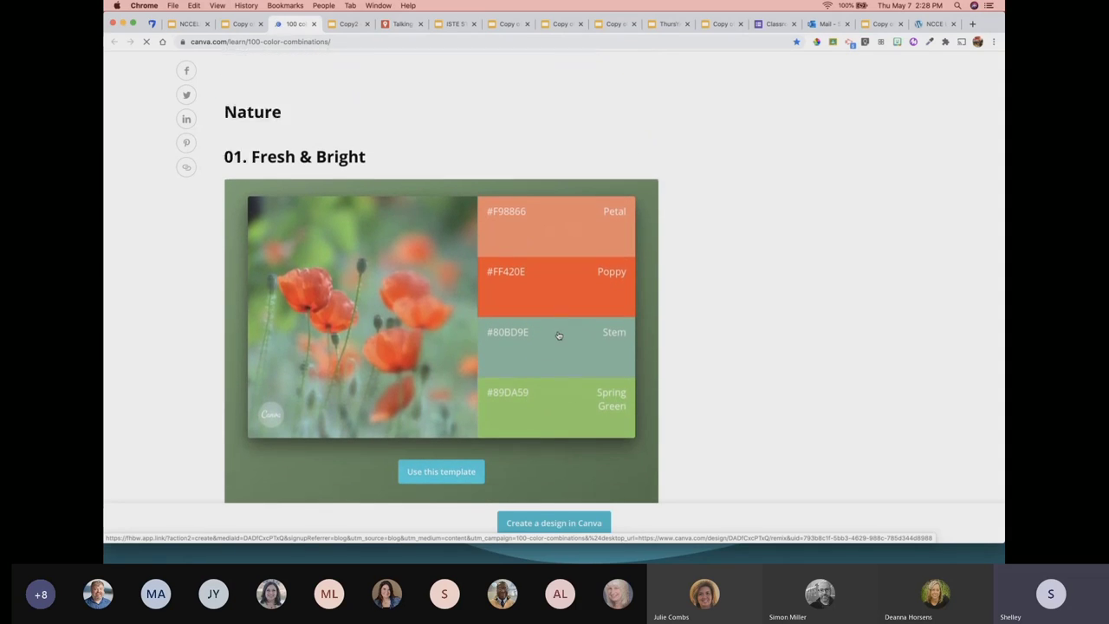
pyautogui.scroll(-3, 559, 337)
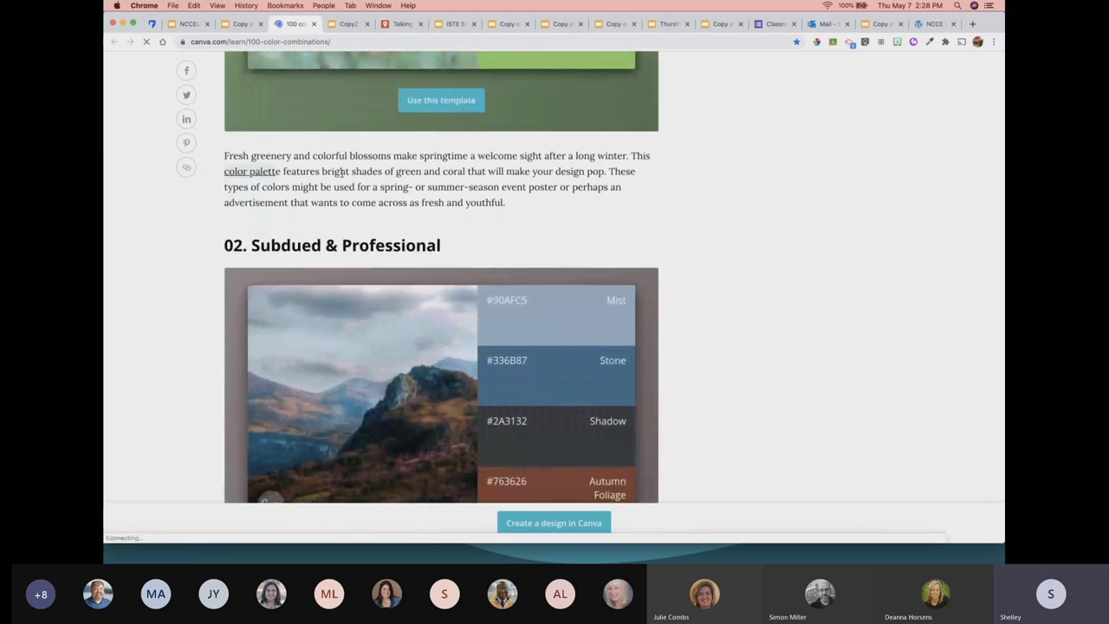
pyautogui.click(188, 24)
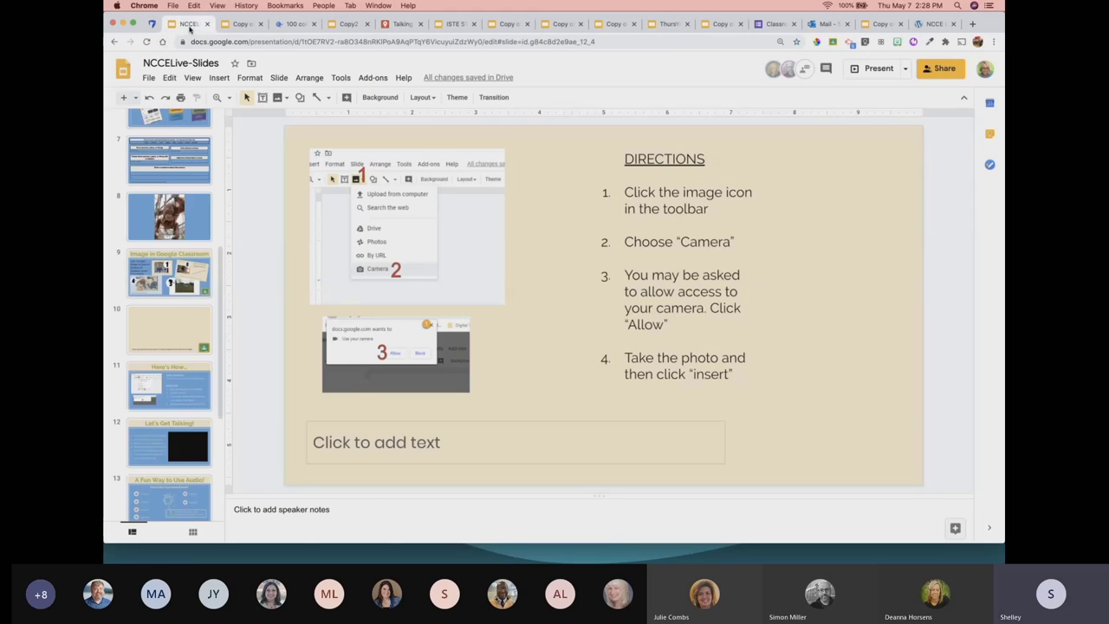
# Return to the Must Haves! preview, then switch to the Teams meeting to stop sharing
pyautogui.click(244, 26)
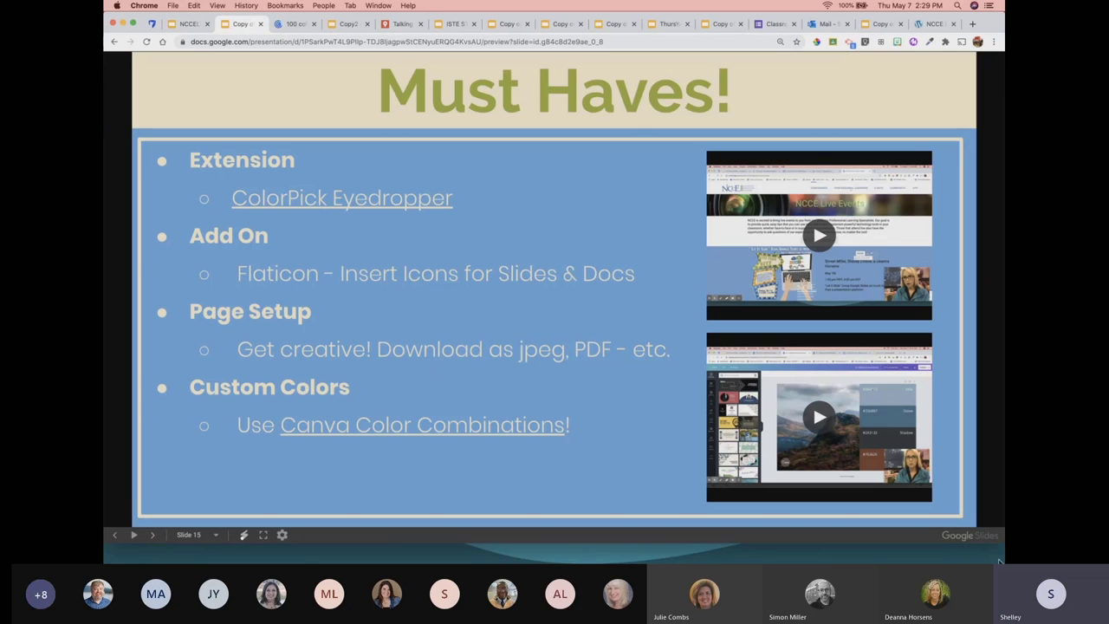
pyautogui.click(934, 547)
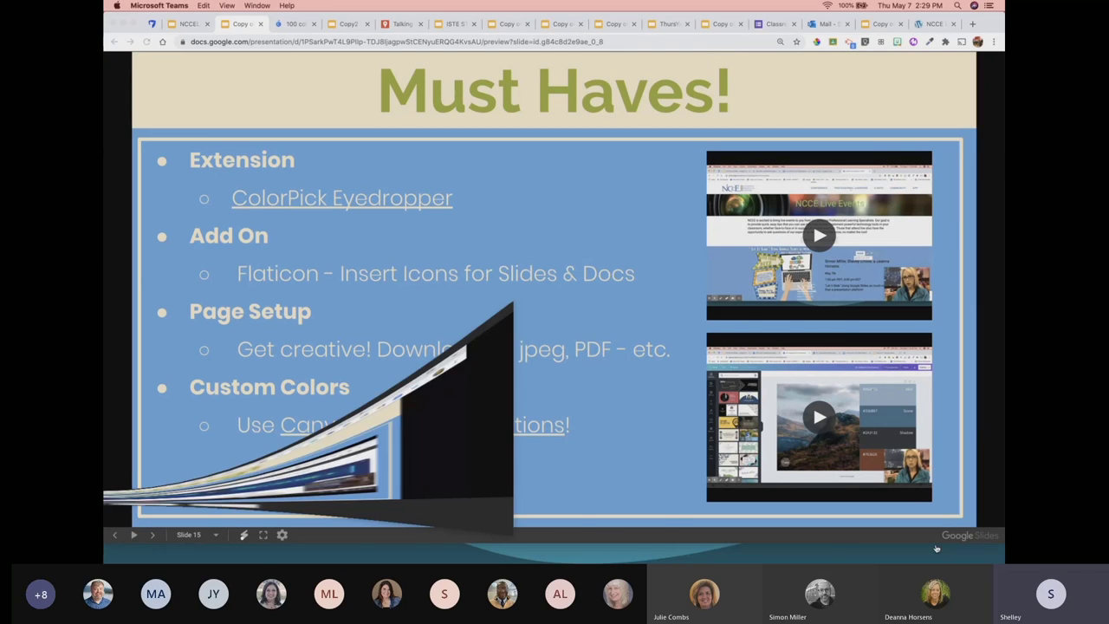